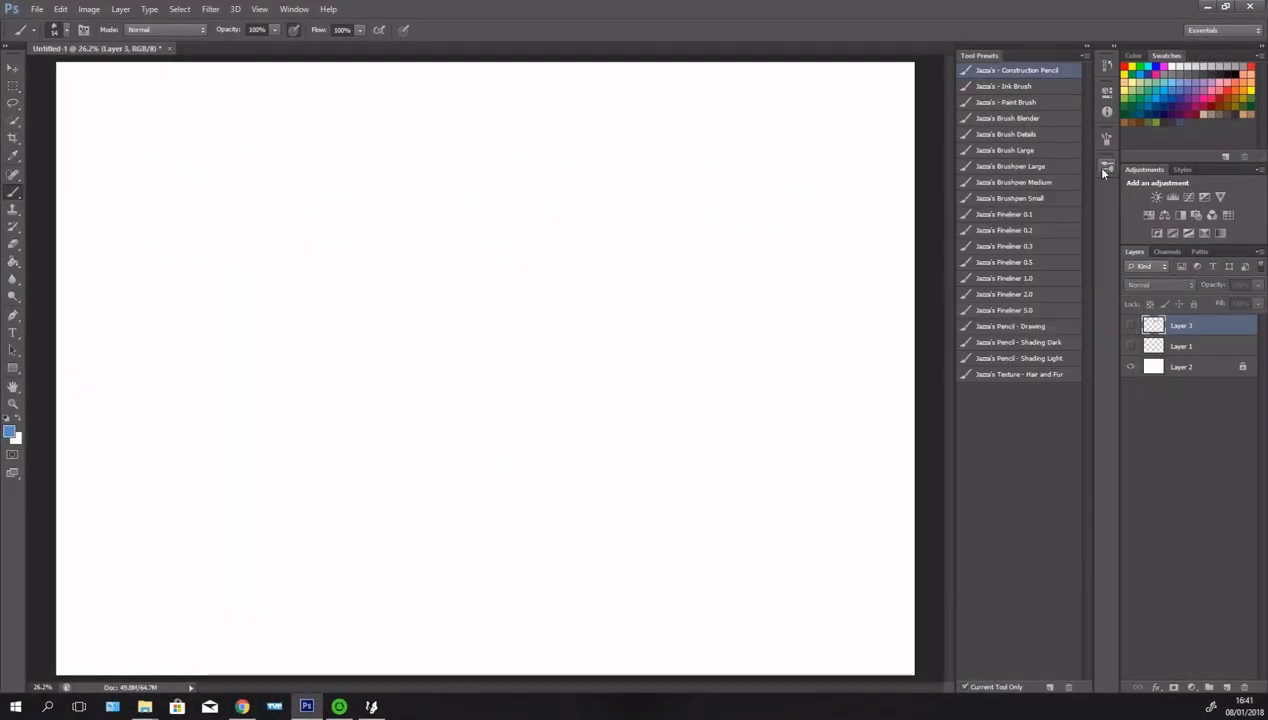
- Draw the head circle with two crossing guidelines, plus neck and shoulder lines
{"action": "left_click_drag", "start_coordinate": [300, 318], "coordinate": [294, 413]}
{"action": "left_click_drag", "start_coordinate": [178, 398], "coordinate": [310, 296]}
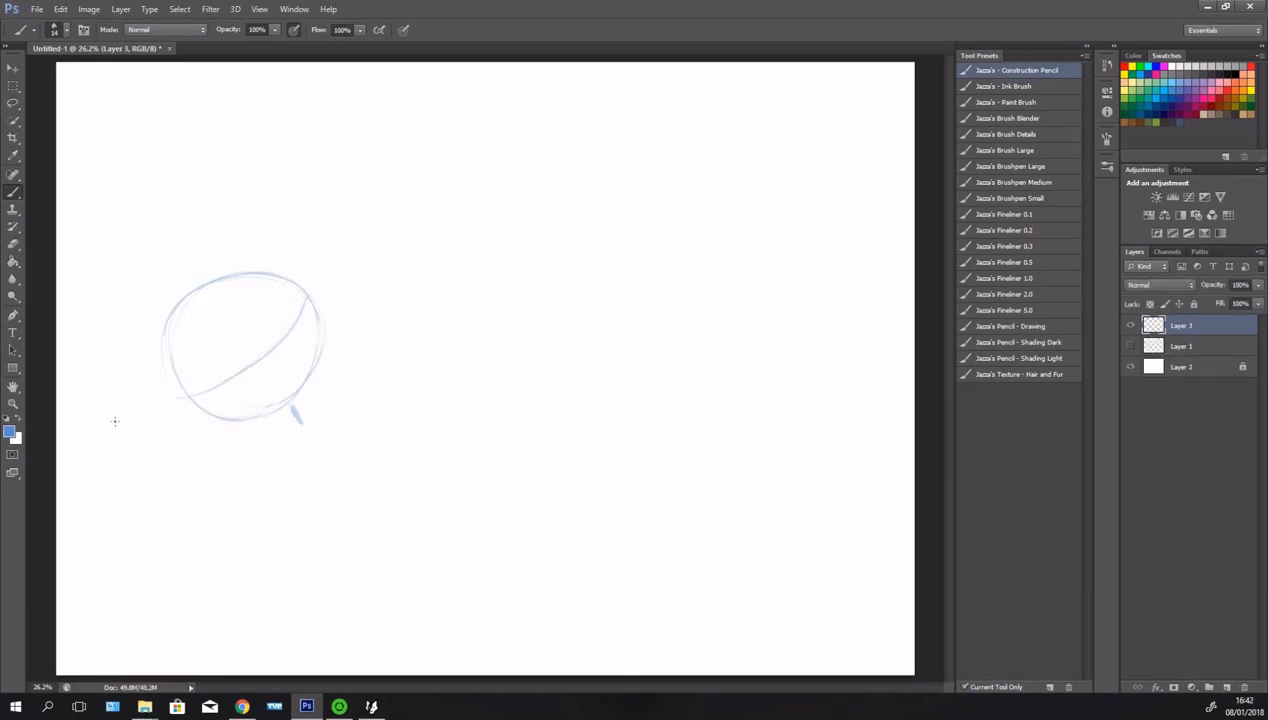
{"action": "mouse_move", "coordinate": [195, 290]}
{"action": "left_mouse_down"}
{"action": "mouse_move", "coordinate": [295, 410]}
{"action": "mouse_move", "coordinate": [285, 380]}
{"action": "left_mouse_up"}
{"action": "left_click_drag", "start_coordinate": [215, 420], "coordinate": [170, 545]}
{"action": "left_click_drag", "start_coordinate": [320, 475], "coordinate": [220, 520]}
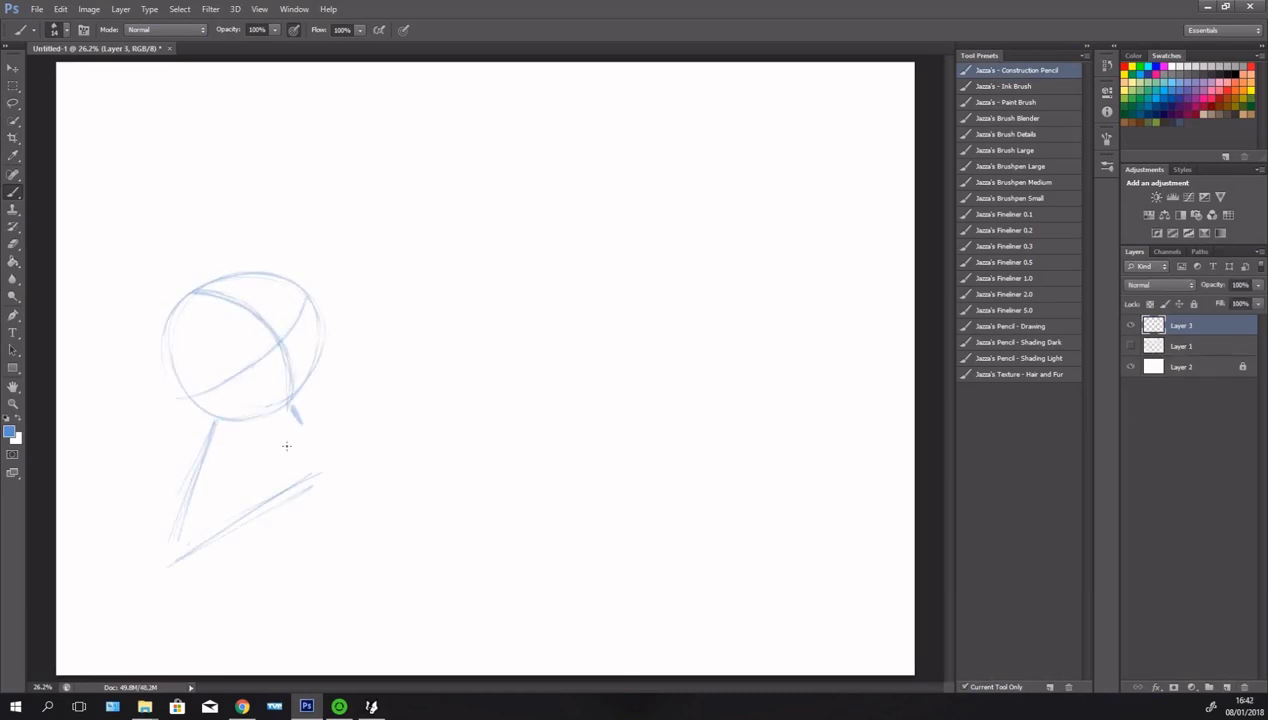
{"action": "mouse_move", "coordinate": [214, 420]}
{"action": "left_mouse_down"}
{"action": "mouse_move", "coordinate": [204, 510]}
{"action": "mouse_move", "coordinate": [284, 458]}
{"action": "left_mouse_up"}
- Add a curved arrow beside the head, then duplicate the head sketch twice and merge the copies
{"action": "left_click_drag", "start_coordinate": [325, 252], "coordinate": [340, 385]}
{"action": "left_click_drag", "start_coordinate": [270, 218], "coordinate": [272, 240]}
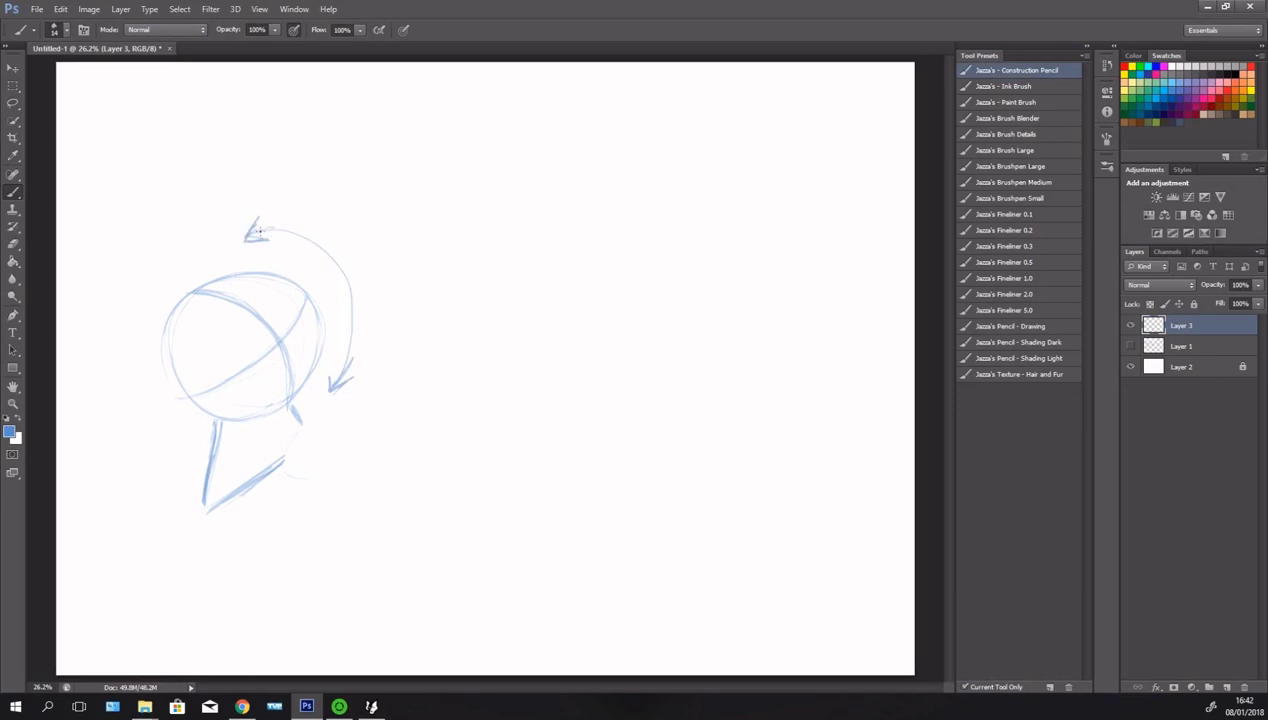
{"action": "mouse_move", "coordinate": [352, 378]}
{"action": "left_mouse_down"}
{"action": "mouse_move", "coordinate": [326, 392]}
{"action": "mouse_move", "coordinate": [316, 422]}
{"action": "mouse_move", "coordinate": [441, 547]}
{"action": "mouse_move", "coordinate": [605, 504]}
{"action": "mouse_move", "coordinate": [546, 430]}
{"action": "left_mouse_up"}
{"action": "key", "text": "l"}
{"action": "key", "text": "ctrl+j"}
{"action": "key", "text": "ctrl+j"}
{"action": "key", "text": "b"}
{"action": "key", "text": "ctrl+e"}
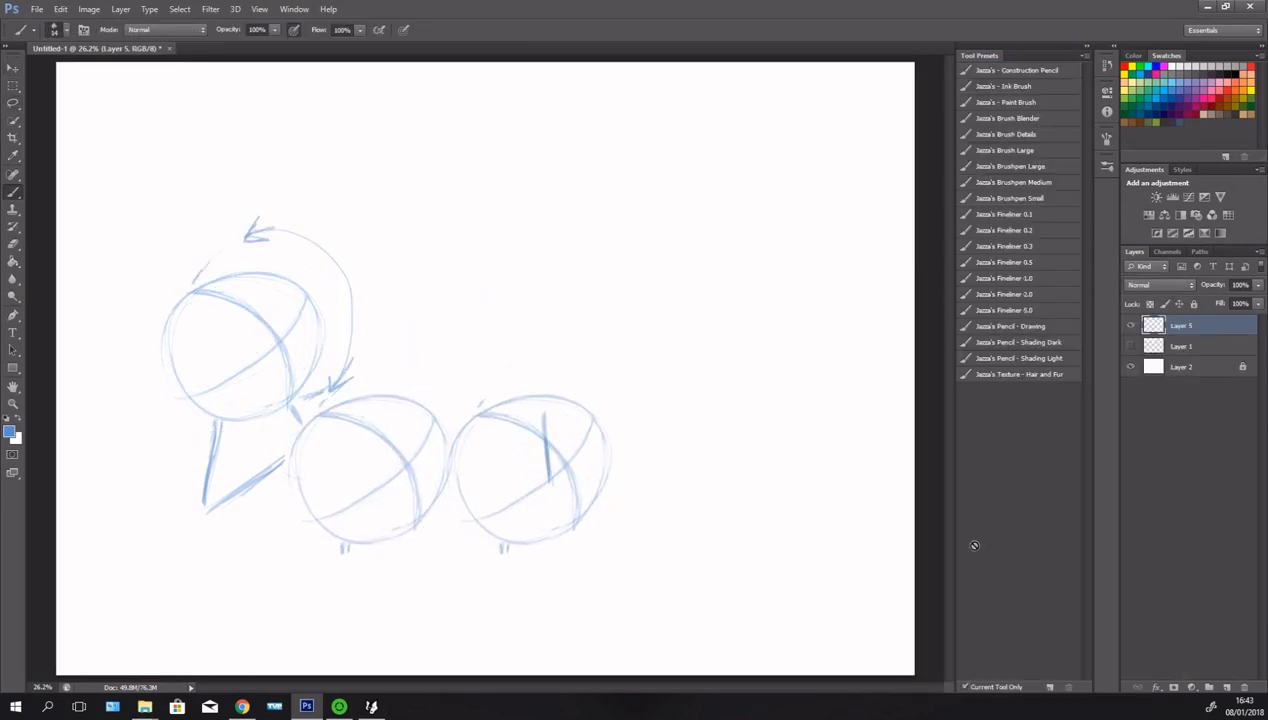
- Sketch the elongated body oval beside the head, erasing the extra circle edge
{"action": "left_click_drag", "start_coordinate": [318, 398], "coordinate": [548, 452]}
{"action": "key", "text": "e"}
{"action": "mouse_move", "coordinate": [300, 470]}
{"action": "left_mouse_down"}
{"action": "mouse_move", "coordinate": [545, 482]}
{"action": "mouse_move", "coordinate": [614, 431]}
{"action": "mouse_move", "coordinate": [385, 405]}
{"action": "mouse_move", "coordinate": [439, 400]}
{"action": "mouse_move", "coordinate": [351, 349]}
{"action": "mouse_move", "coordinate": [255, 230]}
{"action": "left_mouse_up"}
{"action": "key", "text": "b"}
{"action": "left_click_drag", "start_coordinate": [502, 397], "coordinate": [505, 487]}
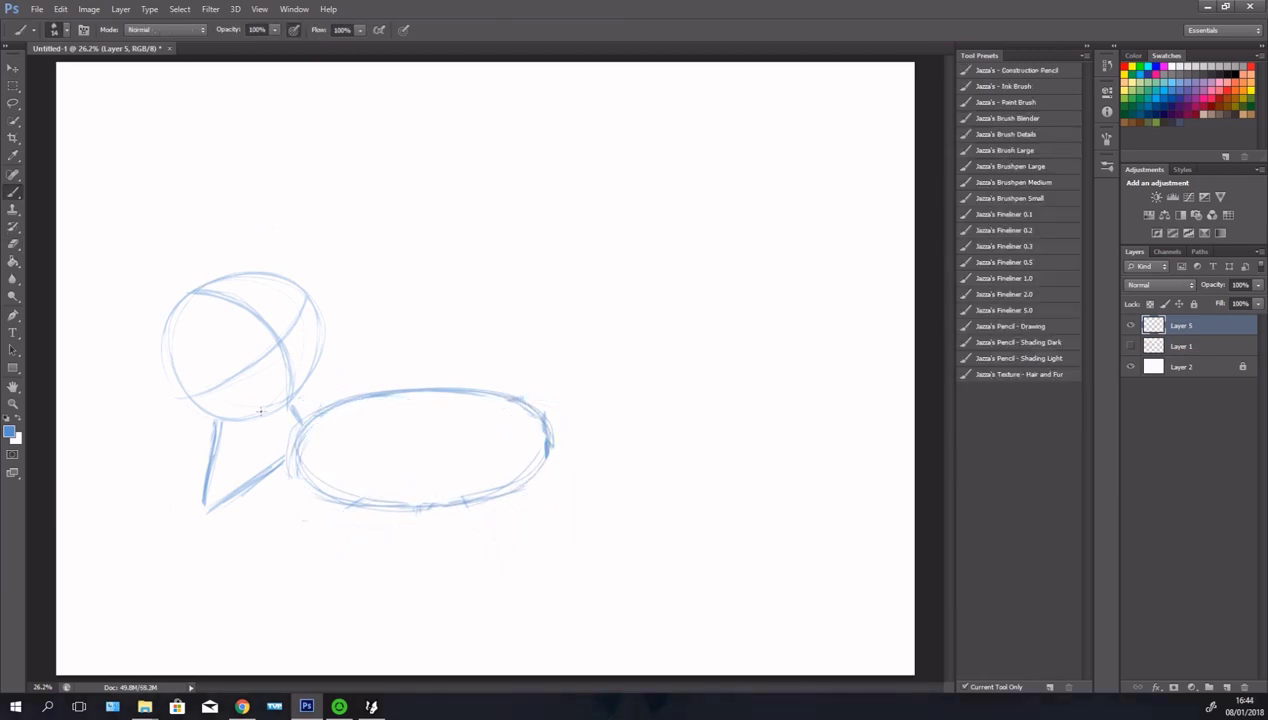
- Sketch the fur tuft, cheek curve and brow line on the head circle
{"action": "left_click_drag", "start_coordinate": [175, 308], "coordinate": [186, 344]}
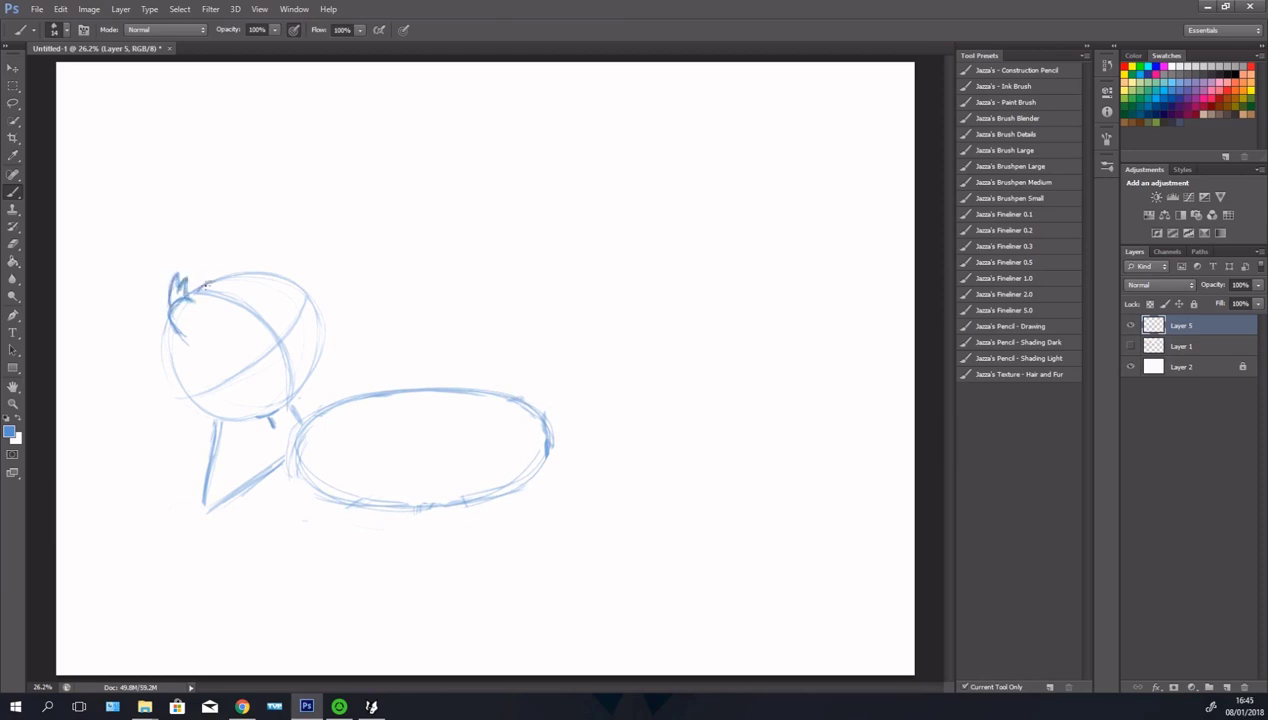
{"action": "mouse_move", "coordinate": [205, 285]}
{"action": "left_mouse_down"}
{"action": "mouse_move", "coordinate": [290, 310]}
{"action": "mouse_move", "coordinate": [318, 296]}
{"action": "mouse_move", "coordinate": [290, 402]}
{"action": "left_mouse_up"}
{"action": "left_click_drag", "start_coordinate": [290, 330], "coordinate": [292, 400]}
{"action": "mouse_move", "coordinate": [312, 295]}
{"action": "left_mouse_down"}
{"action": "mouse_move", "coordinate": [305, 382]}
{"action": "mouse_move", "coordinate": [266, 366]}
{"action": "left_mouse_up"}
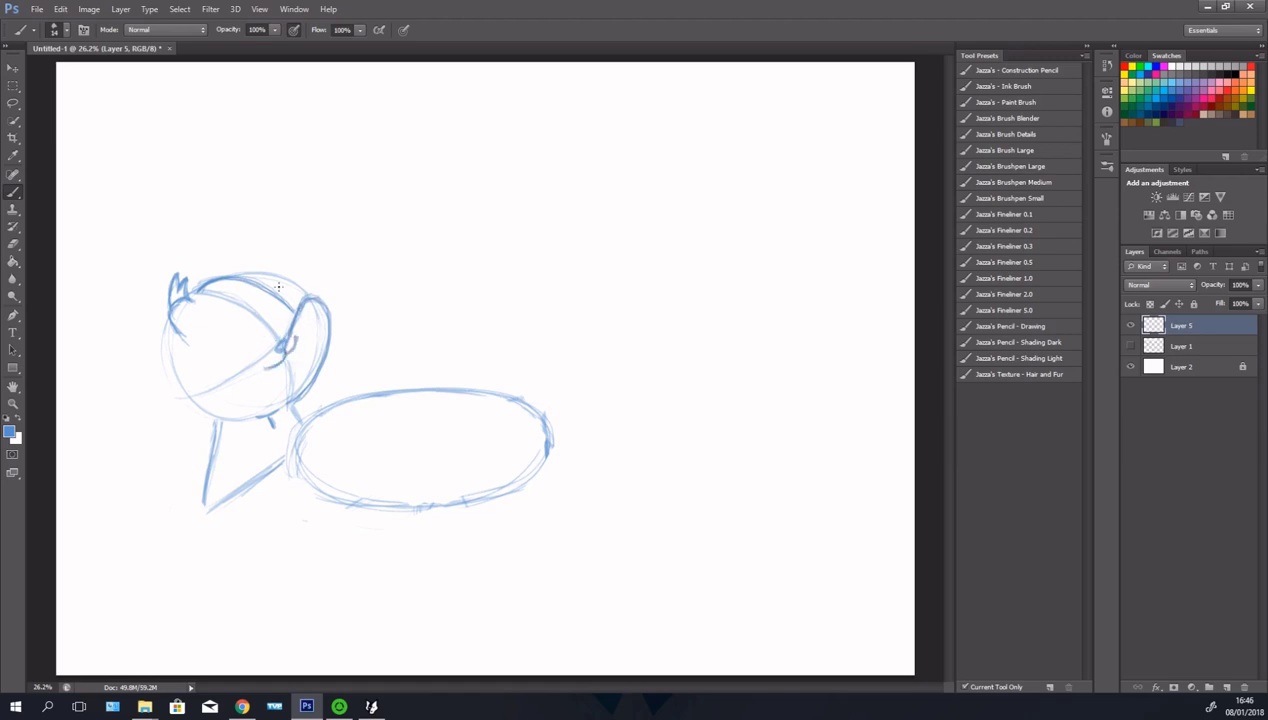
{"action": "left_click_drag", "start_coordinate": [200, 282], "coordinate": [288, 306]}
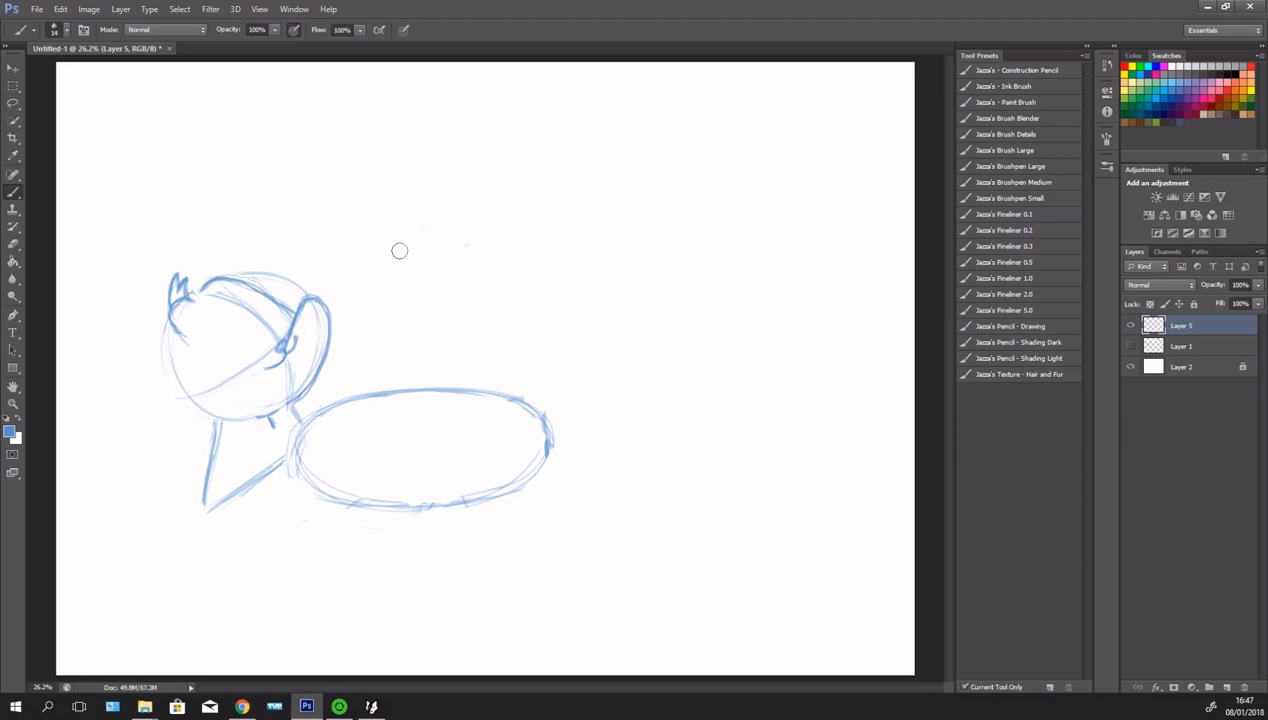
{"action": "left_click_drag", "start_coordinate": [242, 362], "coordinate": [274, 350]}
- Add an oval guide above the head and darken the face strokes, erasing the excess
{"action": "left_click_drag", "start_coordinate": [343, 413], "coordinate": [299, 416]}
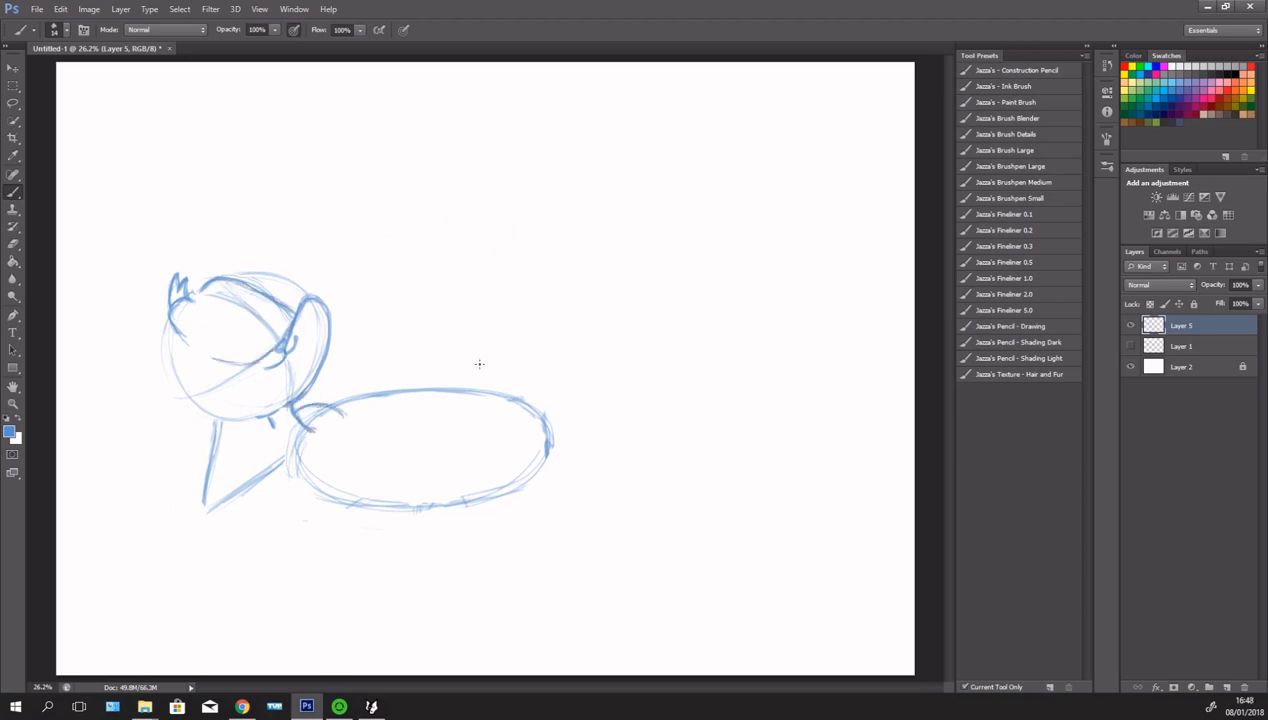
{"action": "left_click_drag", "start_coordinate": [352, 210], "coordinate": [356, 206]}
{"action": "mouse_move", "coordinate": [350, 248]}
{"action": "left_mouse_down"}
{"action": "mouse_move", "coordinate": [295, 284]}
{"action": "mouse_move", "coordinate": [284, 326]}
{"action": "left_mouse_up"}
{"action": "left_click_drag", "start_coordinate": [240, 284], "coordinate": [286, 328]}
{"action": "left_click_drag", "start_coordinate": [202, 359], "coordinate": [250, 364]}
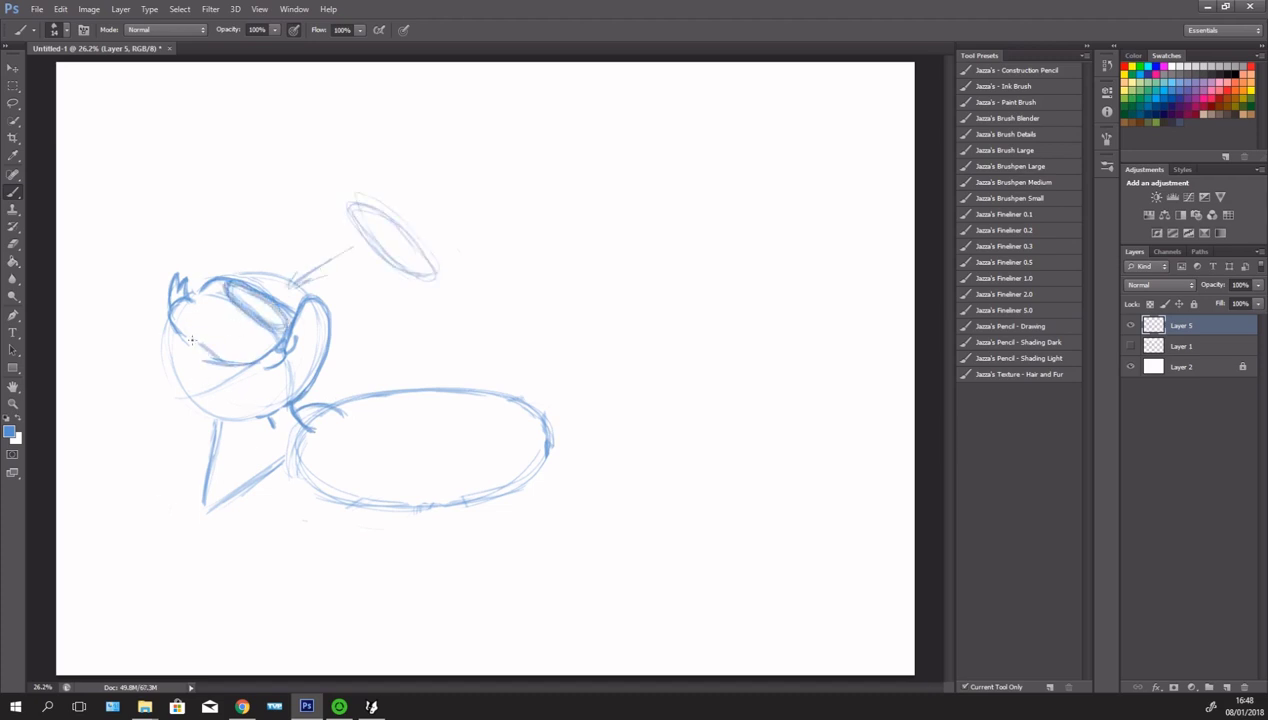
{"action": "left_click_drag", "start_coordinate": [180, 308], "coordinate": [250, 355]}
{"action": "key", "text": "e"}
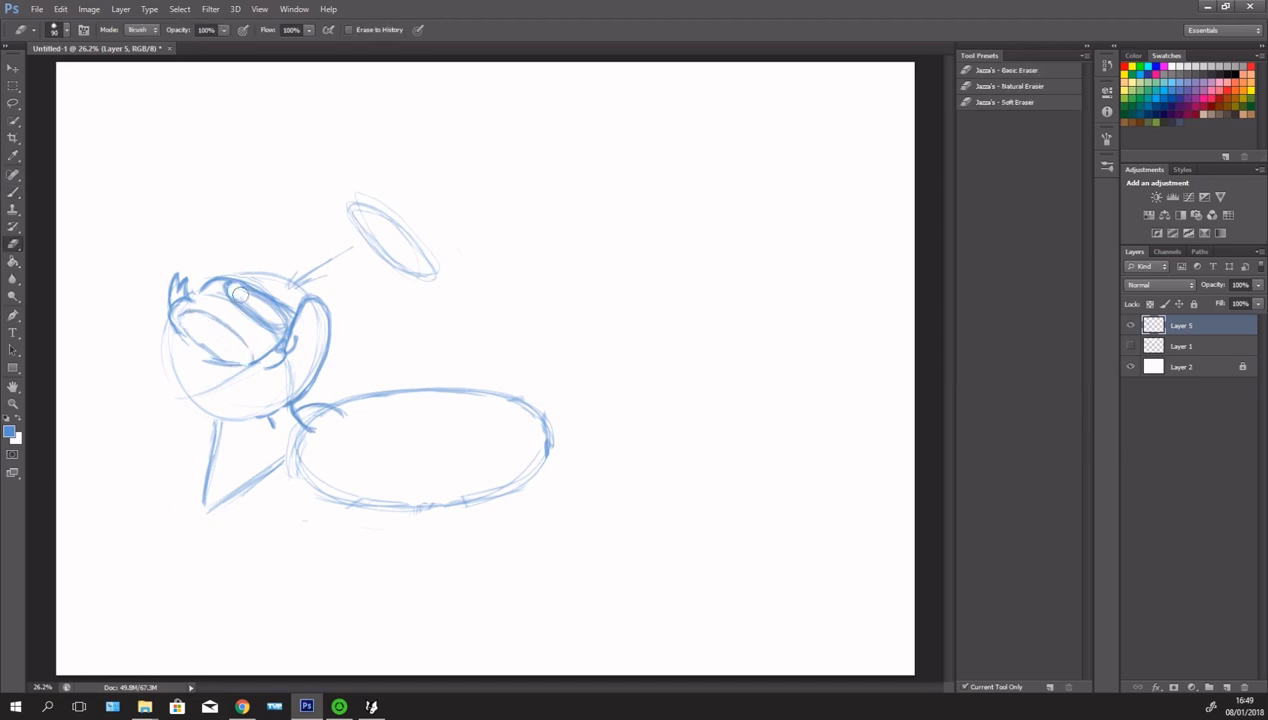
{"action": "left_click_drag", "start_coordinate": [240, 293], "coordinate": [286, 318]}
{"action": "key", "text": "b"}
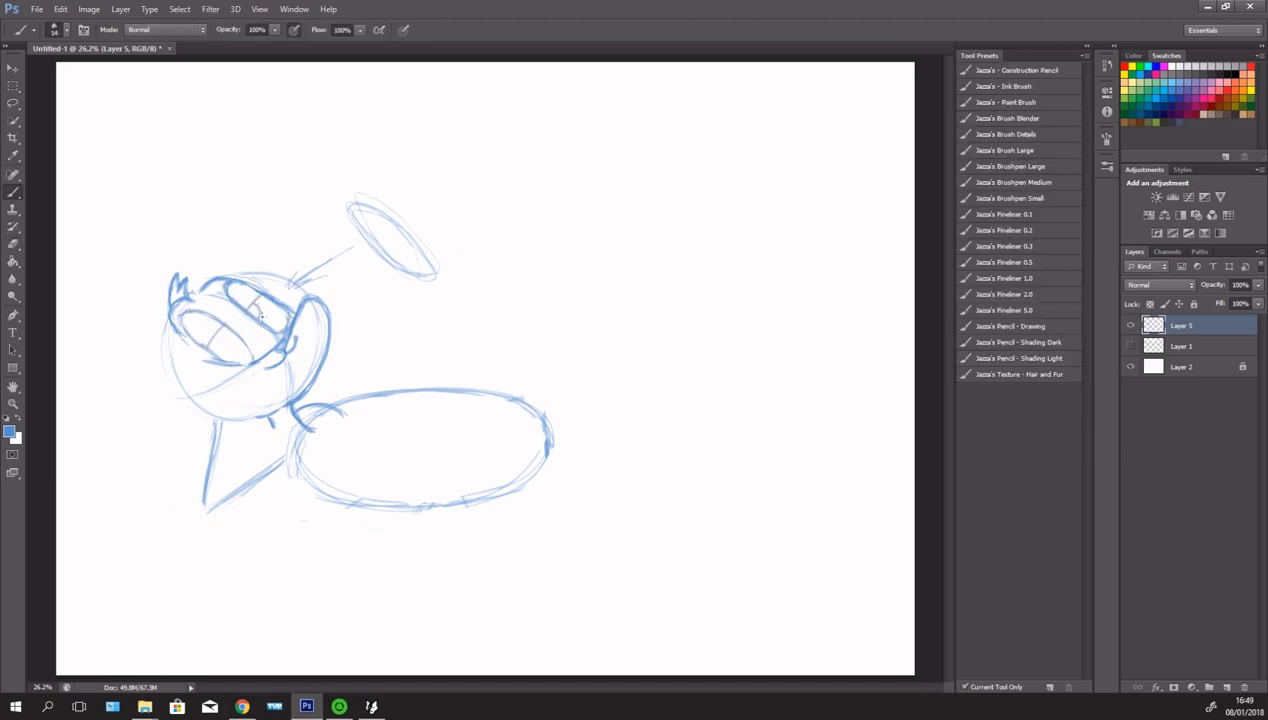
- Draw the toothy grin with teeth and lower lip, removing the oval guide
{"action": "left_click_drag", "start_coordinate": [290, 278], "coordinate": [430, 268]}
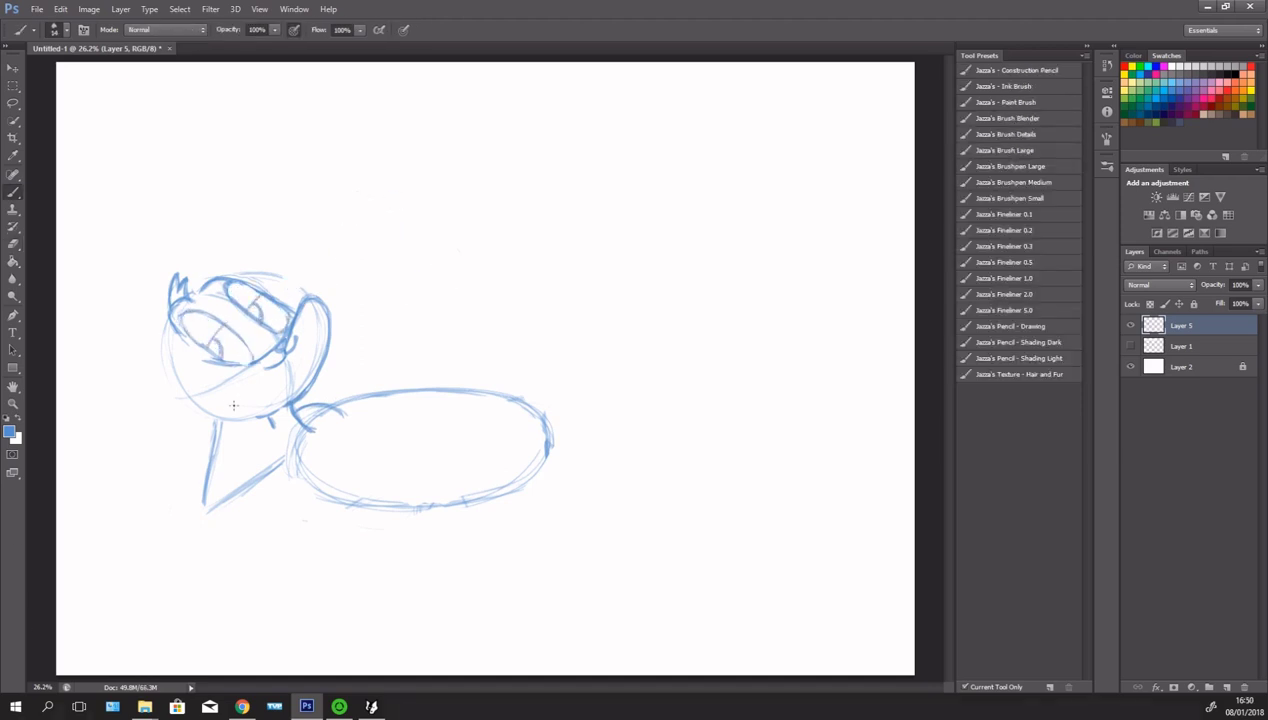
{"action": "mouse_move", "coordinate": [282, 370]}
{"action": "left_mouse_down"}
{"action": "mouse_move", "coordinate": [276, 388]}
{"action": "mouse_move", "coordinate": [278, 378]}
{"action": "left_mouse_up"}
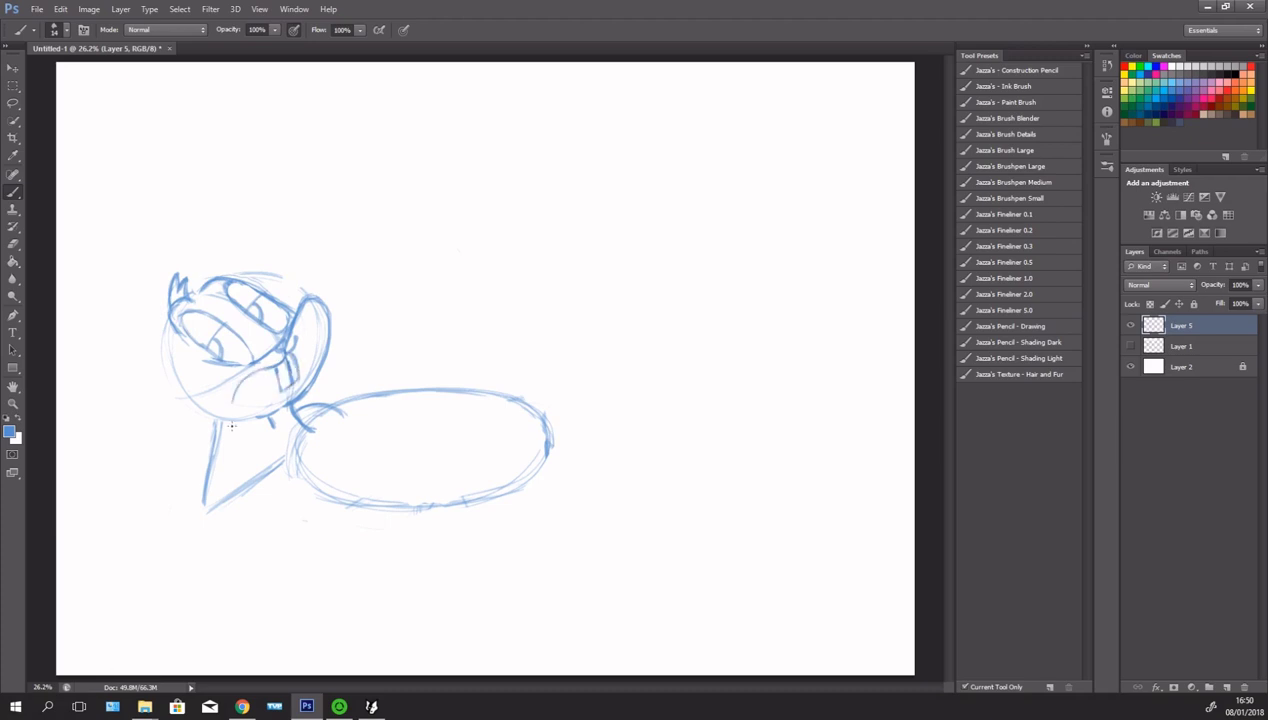
{"action": "left_click_drag", "start_coordinate": [240, 400], "coordinate": [300, 380]}
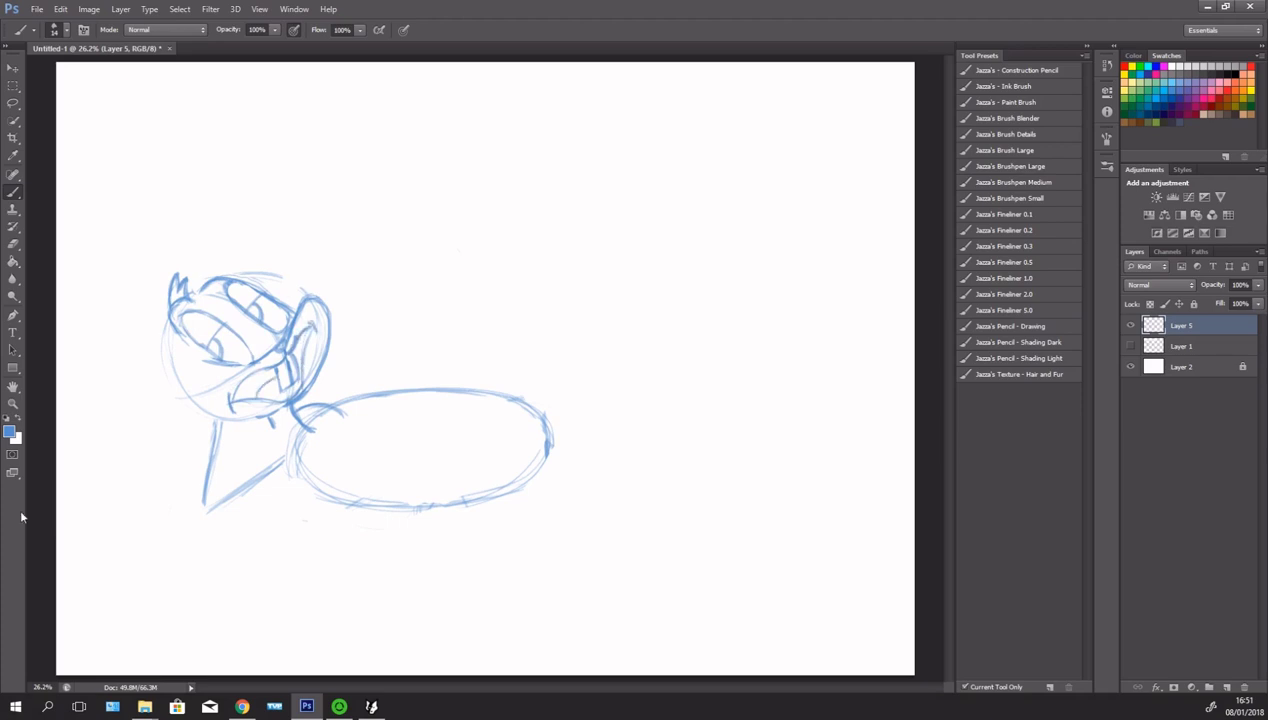
{"action": "mouse_move", "coordinate": [240, 400]}
{"action": "left_mouse_down"}
{"action": "mouse_move", "coordinate": [310, 318]}
{"action": "mouse_move", "coordinate": [295, 328]}
{"action": "left_mouse_up"}
{"action": "key", "text": "e"}
{"action": "key", "text": "b"}
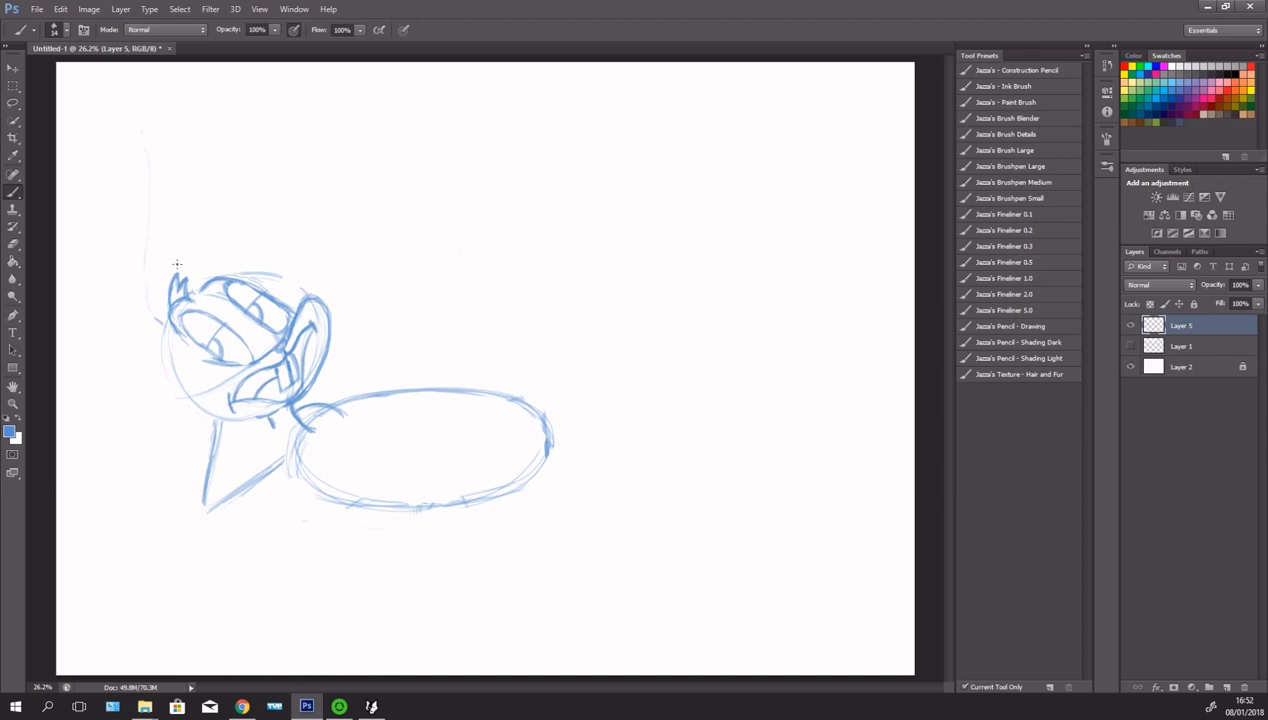
- Scale the whole sketch down to about 87% and move it down and right
{"action": "mouse_move", "coordinate": [216, 240]}
{"action": "left_mouse_down"}
{"action": "mouse_move", "coordinate": [282, 182]}
{"action": "mouse_move", "coordinate": [369, 322]}
{"action": "left_mouse_up"}
{"action": "left_click_drag", "start_coordinate": [156, 323], "coordinate": [66, 330]}
{"action": "key", "text": "ctrl+t"}
{"action": "left_click_drag", "start_coordinate": [553, 554], "coordinate": [488, 492]}
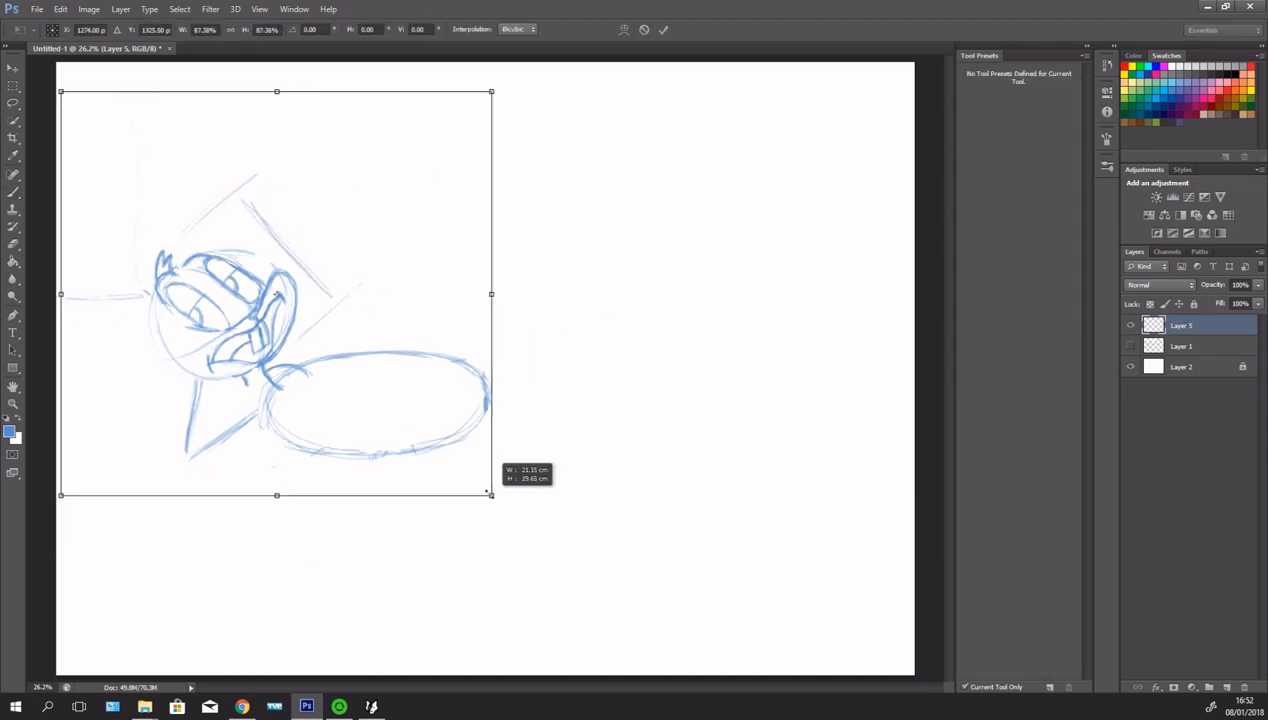
{"action": "left_click_drag", "start_coordinate": [378, 324], "coordinate": [438, 424]}
{"action": "key", "text": "Return"}
- Draw and thicken the tall left ear rising from the head
{"action": "left_click_drag", "start_coordinate": [215, 400], "coordinate": [190, 202]}
{"action": "left_click_drag", "start_coordinate": [220, 281], "coordinate": [215, 400]}
{"action": "mouse_move", "coordinate": [188, 193]}
{"action": "left_mouse_down"}
{"action": "mouse_move", "coordinate": [221, 364]}
{"action": "mouse_move", "coordinate": [195, 234]}
{"action": "mouse_move", "coordinate": [505, 210]}
{"action": "mouse_move", "coordinate": [540, 330]}
{"action": "mouse_move", "coordinate": [495, 365]}
{"action": "left_mouse_up"}
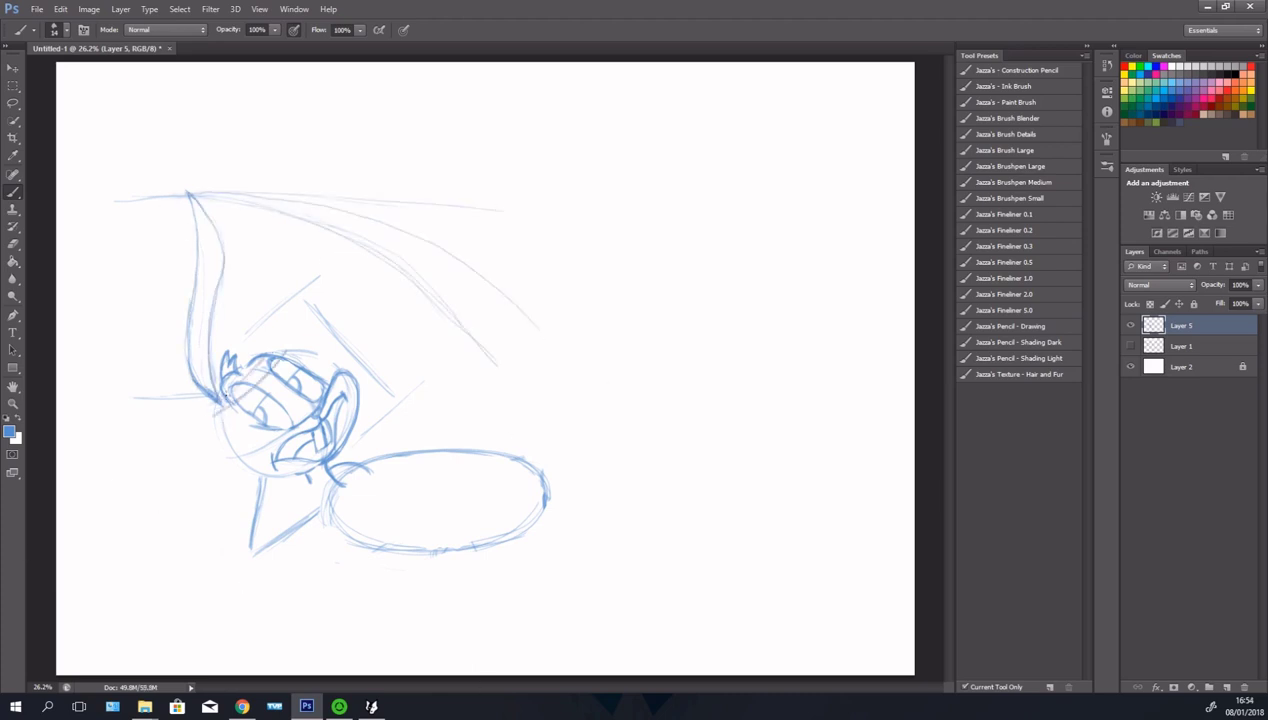
- Draw the second long ear pointing up-right and strengthen both ears' outlines
{"action": "left_click_drag", "start_coordinate": [318, 262], "coordinate": [258, 330]}
{"action": "mouse_move", "coordinate": [360, 220]}
{"action": "left_mouse_down"}
{"action": "mouse_move", "coordinate": [256, 348]}
{"action": "mouse_move", "coordinate": [368, 264]}
{"action": "mouse_move", "coordinate": [272, 348]}
{"action": "mouse_move", "coordinate": [366, 196]}
{"action": "mouse_move", "coordinate": [246, 350]}
{"action": "left_mouse_up"}
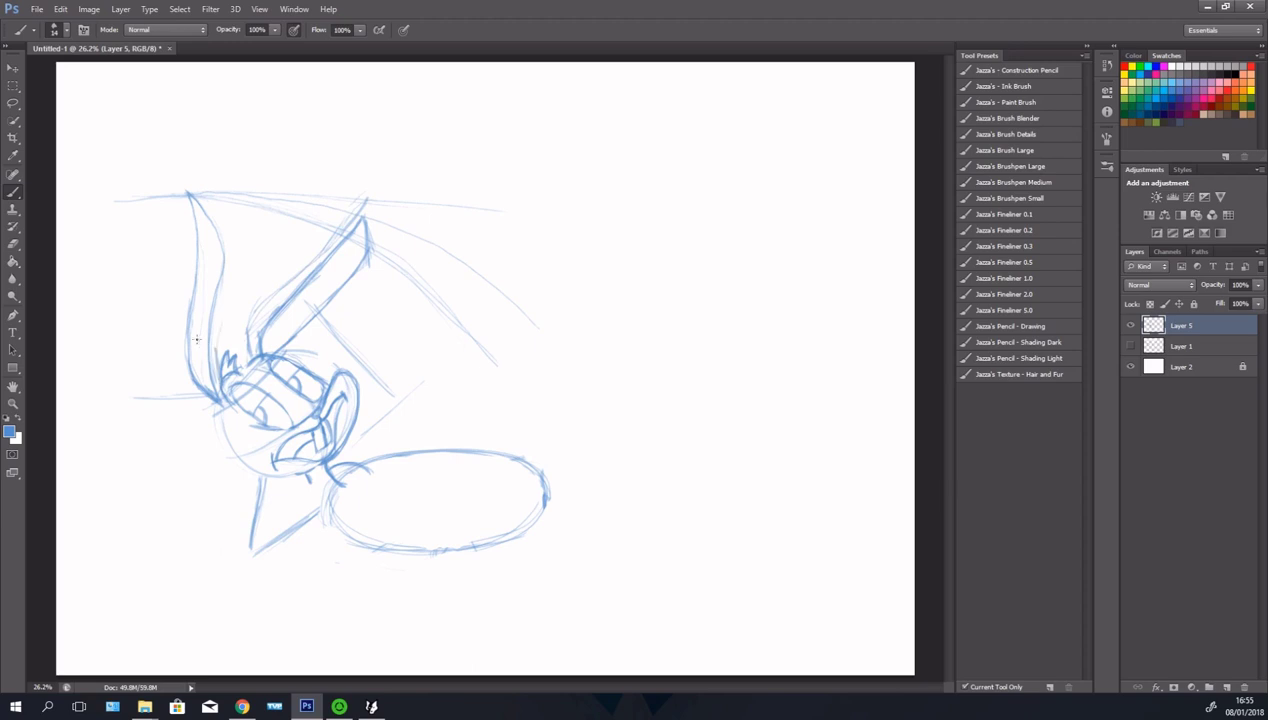
{"action": "mouse_move", "coordinate": [195, 185]}
{"action": "left_mouse_down"}
{"action": "mouse_move", "coordinate": [220, 400]}
{"action": "mouse_move", "coordinate": [270, 288]}
{"action": "mouse_move", "coordinate": [380, 188]}
{"action": "mouse_move", "coordinate": [378, 200]}
{"action": "left_mouse_up"}
{"action": "mouse_move", "coordinate": [377, 270]}
{"action": "left_mouse_down"}
{"action": "mouse_move", "coordinate": [368, 202]}
{"action": "mouse_move", "coordinate": [266, 356]}
{"action": "mouse_move", "coordinate": [367, 265]}
{"action": "mouse_move", "coordinate": [338, 234]}
{"action": "left_mouse_up"}
{"action": "key", "text": "ctrl+alt+z"}
{"action": "key", "text": "ctrl+alt+z"}
{"action": "left_click_drag", "start_coordinate": [274, 350], "coordinate": [368, 260]}
{"action": "left_click_drag", "start_coordinate": [186, 177], "coordinate": [230, 295]}
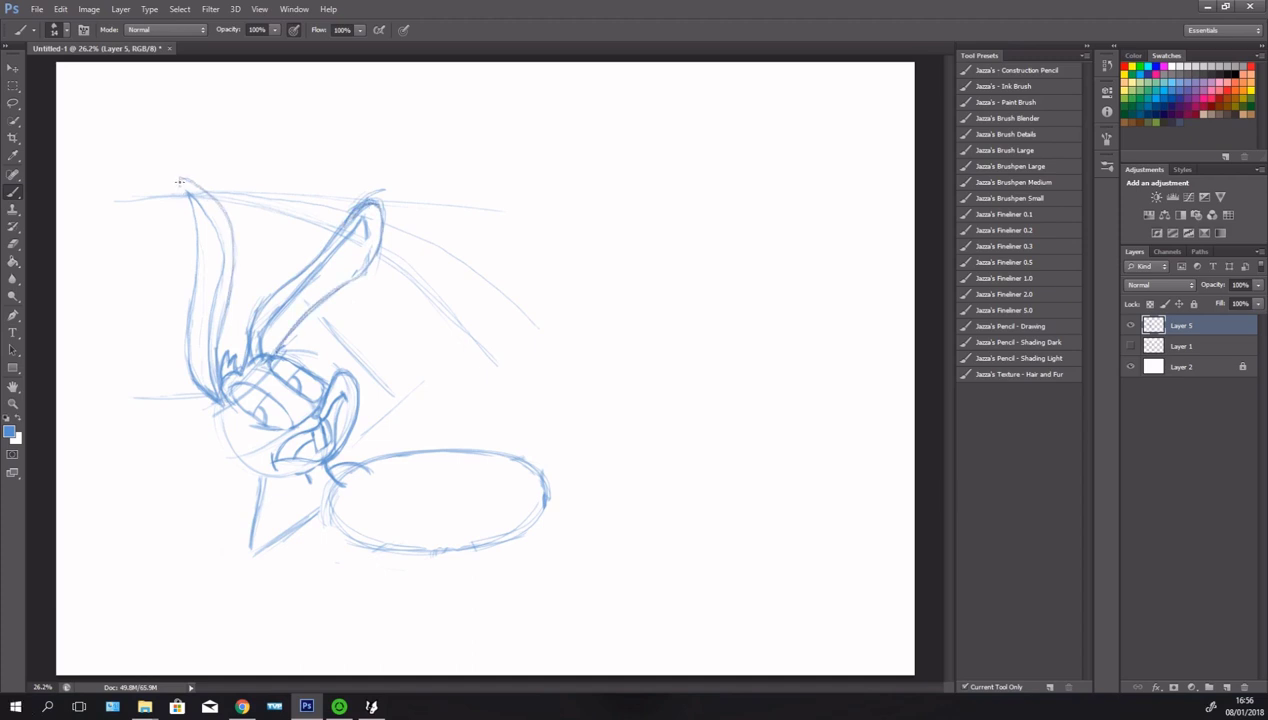
- Sketch the left jaw, cheek and chin lines, redrawing the left ear's outer edge
{"action": "mouse_move", "coordinate": [212, 402]}
{"action": "left_mouse_down"}
{"action": "mouse_move", "coordinate": [230, 416]}
{"action": "mouse_move", "coordinate": [202, 432]}
{"action": "mouse_move", "coordinate": [200, 462]}
{"action": "mouse_move", "coordinate": [246, 492]}
{"action": "mouse_move", "coordinate": [242, 456]}
{"action": "mouse_move", "coordinate": [262, 472]}
{"action": "mouse_move", "coordinate": [288, 468]}
{"action": "mouse_move", "coordinate": [278, 492]}
{"action": "mouse_move", "coordinate": [246, 462]}
{"action": "mouse_move", "coordinate": [198, 484]}
{"action": "left_mouse_up"}
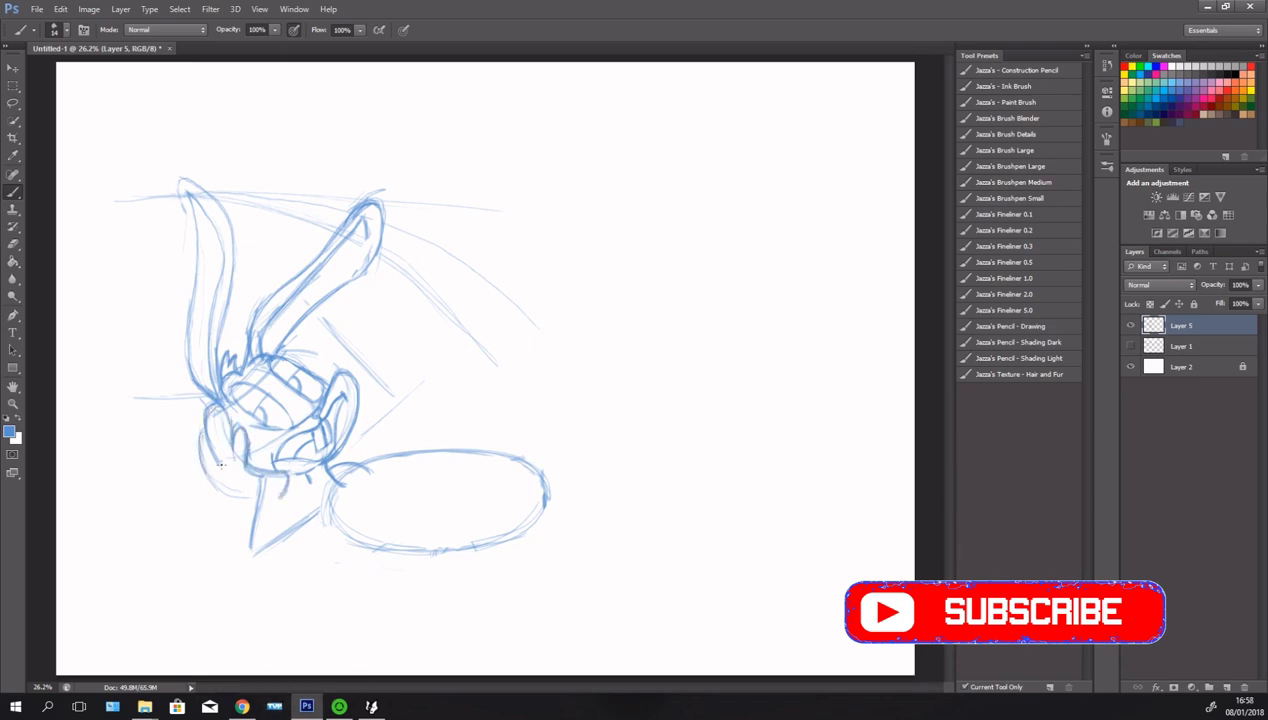
{"action": "left_click_drag", "start_coordinate": [232, 434], "coordinate": [226, 458]}
{"action": "left_click_drag", "start_coordinate": [198, 406], "coordinate": [176, 300]}
{"action": "mouse_move", "coordinate": [186, 306]}
{"action": "left_mouse_down"}
{"action": "mouse_move", "coordinate": [180, 230]}
{"action": "mouse_move", "coordinate": [182, 310]}
{"action": "left_mouse_up"}
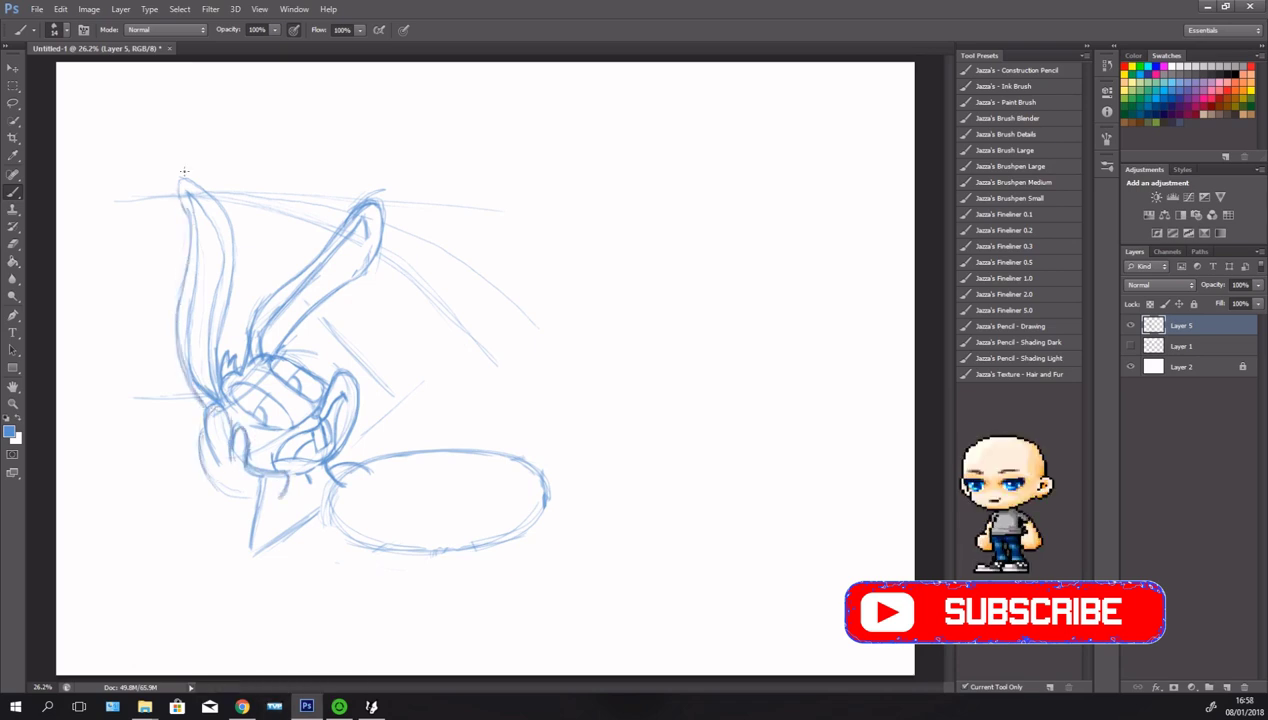
{"action": "mouse_move", "coordinate": [202, 402]}
{"action": "left_mouse_down"}
{"action": "mouse_move", "coordinate": [226, 434]}
{"action": "mouse_move", "coordinate": [198, 450]}
{"action": "mouse_move", "coordinate": [240, 470]}
{"action": "left_mouse_up"}
{"action": "mouse_move", "coordinate": [238, 420]}
{"action": "left_mouse_down"}
{"action": "mouse_move", "coordinate": [230, 438]}
{"action": "mouse_move", "coordinate": [198, 448]}
{"action": "left_mouse_up"}
{"action": "mouse_move", "coordinate": [200, 450]}
{"action": "left_mouse_down"}
{"action": "mouse_move", "coordinate": [254, 492]}
{"action": "mouse_move", "coordinate": [276, 492]}
{"action": "mouse_move", "coordinate": [278, 506]}
{"action": "mouse_move", "coordinate": [230, 503]}
{"action": "left_mouse_up"}
{"action": "left_click_drag", "start_coordinate": [198, 424], "coordinate": [232, 502]}
{"action": "key", "text": "ctrl+z"}
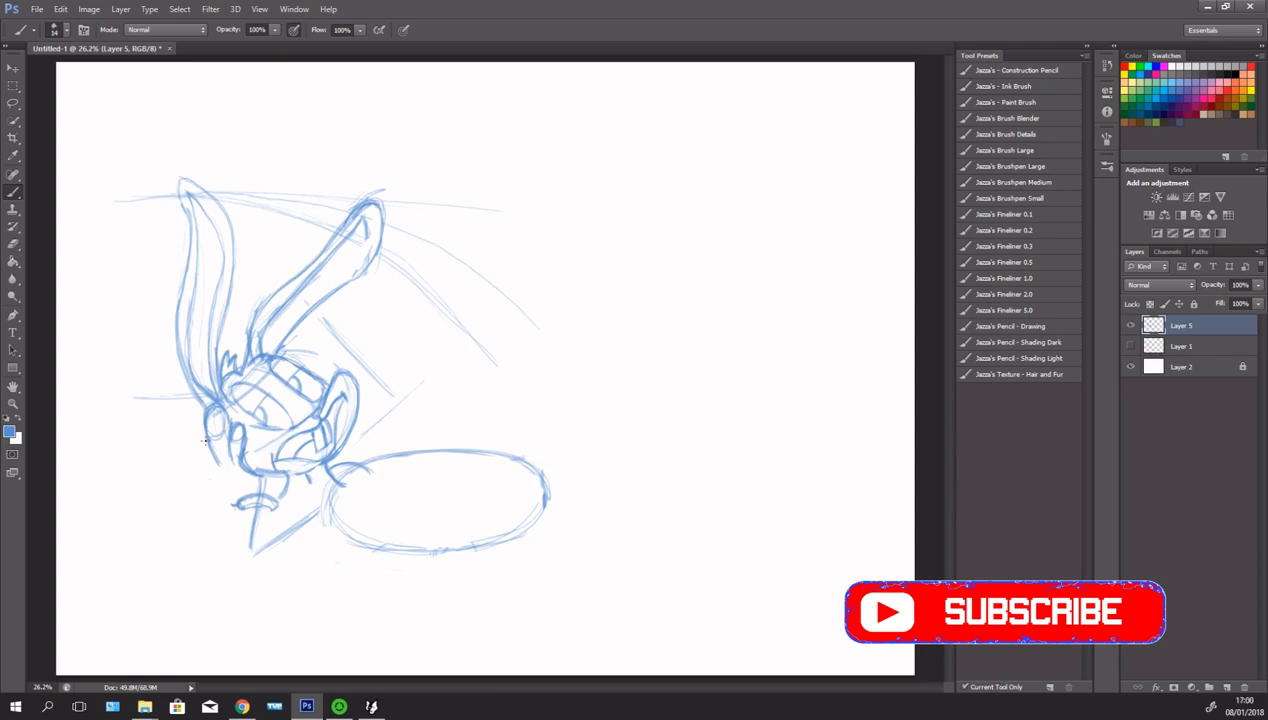
- Refine the jaw contour and mouth strokes, and extend the pointed chin downward
{"action": "left_click_drag", "start_coordinate": [200, 430], "coordinate": [236, 504]}
{"action": "mouse_move", "coordinate": [202, 432]}
{"action": "left_mouse_down"}
{"action": "mouse_move", "coordinate": [198, 460]}
{"action": "mouse_move", "coordinate": [302, 470]}
{"action": "mouse_move", "coordinate": [290, 430]}
{"action": "left_mouse_up"}
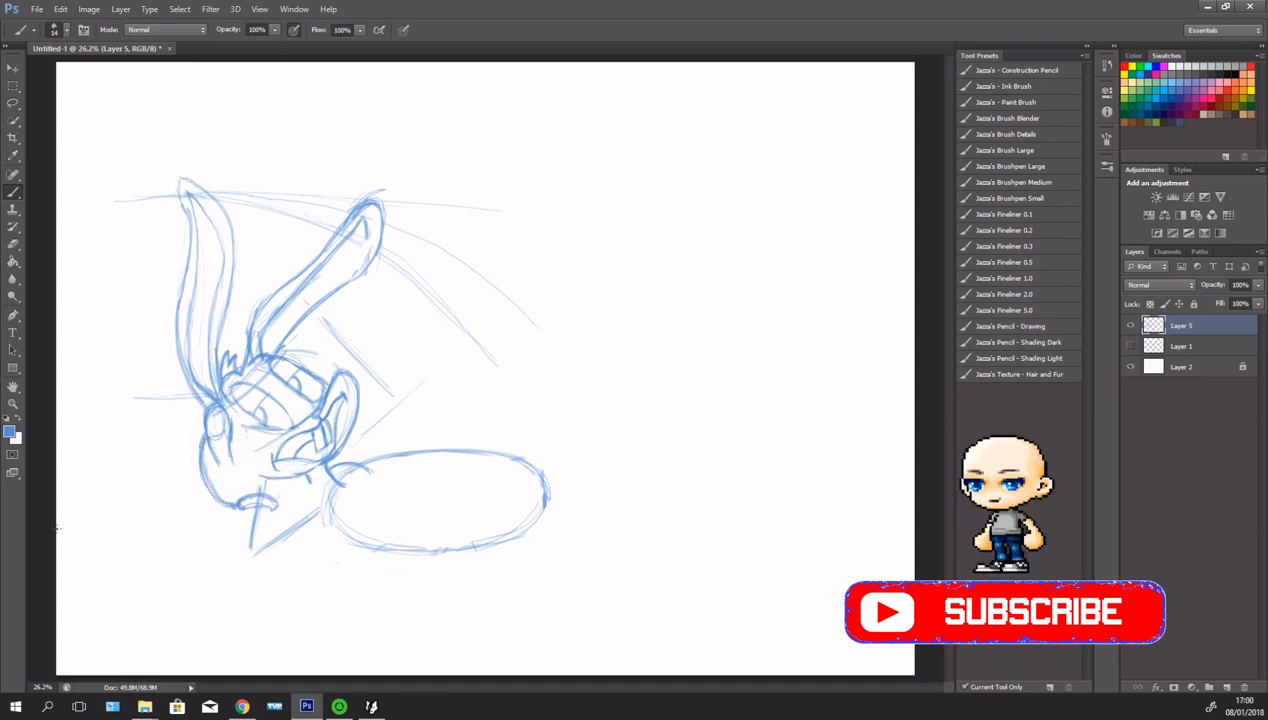
{"action": "mouse_move", "coordinate": [248, 470]}
{"action": "left_mouse_down"}
{"action": "mouse_move", "coordinate": [280, 466]}
{"action": "mouse_move", "coordinate": [270, 498]}
{"action": "mouse_move", "coordinate": [264, 484]}
{"action": "mouse_move", "coordinate": [278, 478]}
{"action": "left_mouse_up"}
{"action": "left_click_drag", "start_coordinate": [232, 416], "coordinate": [246, 436]}
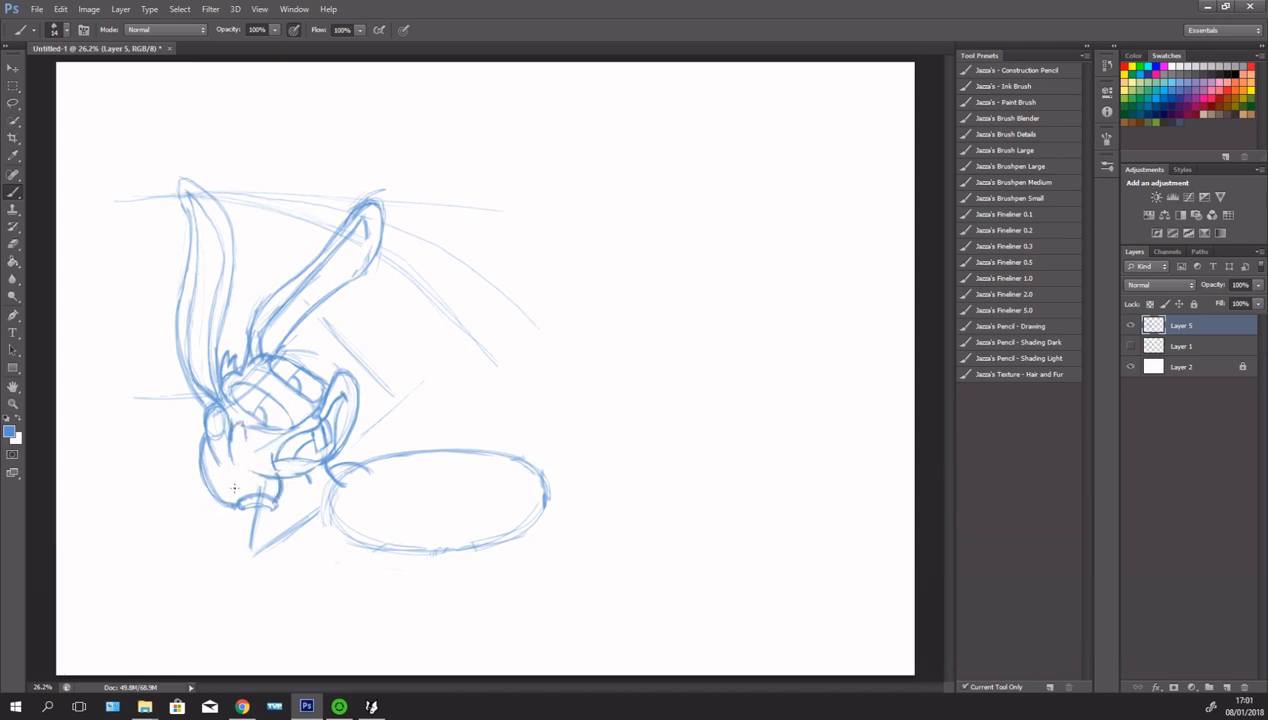
{"action": "mouse_move", "coordinate": [264, 478]}
{"action": "left_mouse_down"}
{"action": "mouse_move", "coordinate": [242, 448]}
{"action": "mouse_move", "coordinate": [232, 462]}
{"action": "left_mouse_up"}
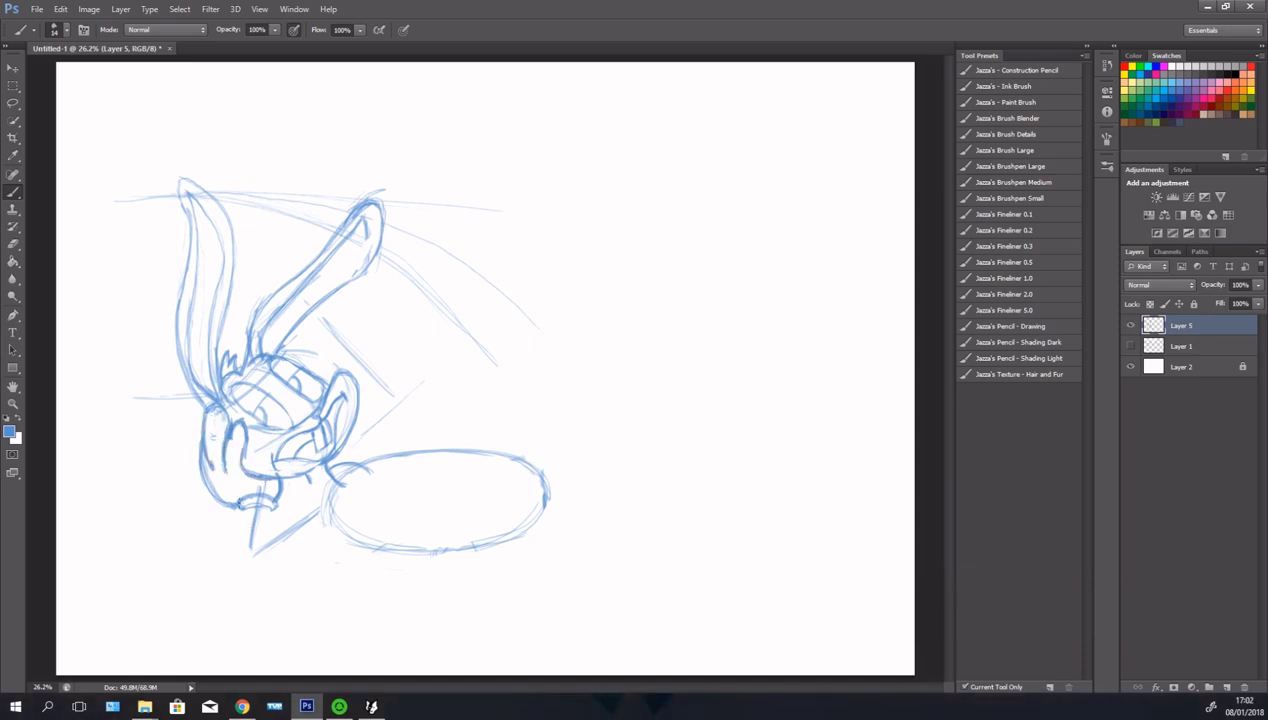
{"action": "mouse_move", "coordinate": [238, 506]}
{"action": "left_mouse_down"}
{"action": "mouse_move", "coordinate": [274, 506]}
{"action": "mouse_move", "coordinate": [218, 422]}
{"action": "left_mouse_up"}
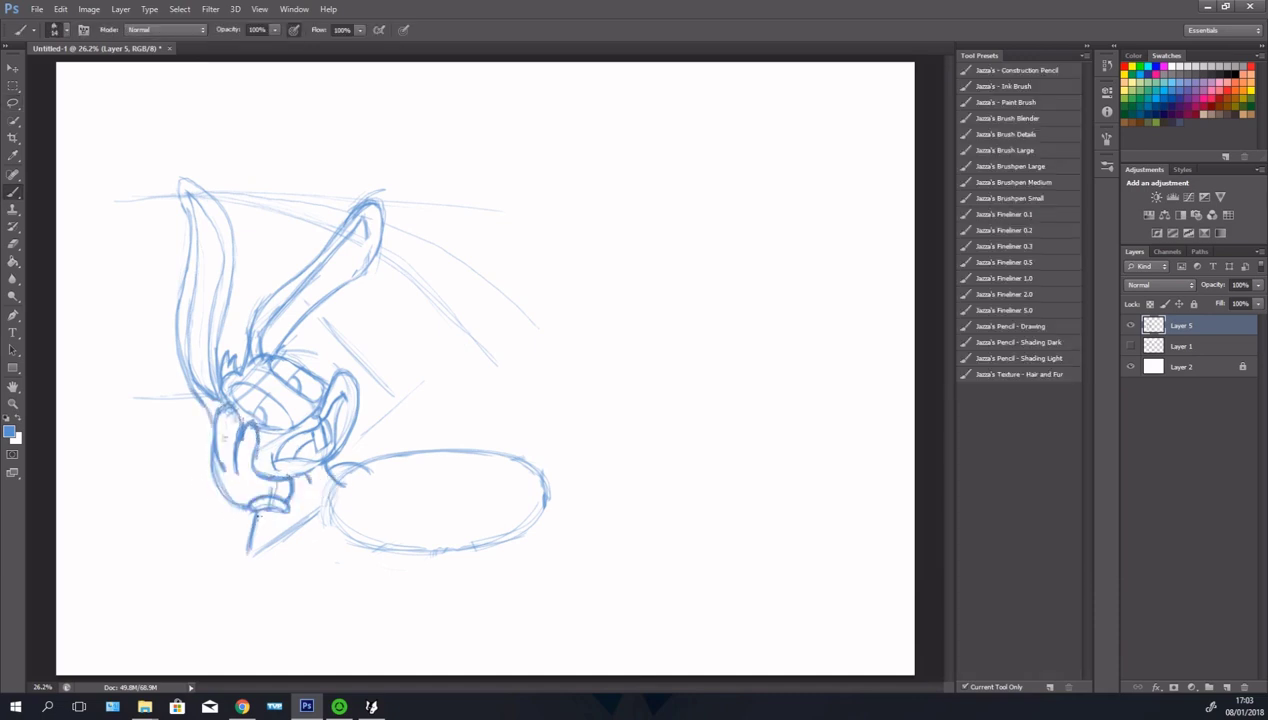
{"action": "mouse_move", "coordinate": [254, 513]}
{"action": "left_mouse_down"}
{"action": "mouse_move", "coordinate": [230, 572]}
{"action": "mouse_move", "coordinate": [324, 512]}
{"action": "mouse_move", "coordinate": [278, 566]}
{"action": "left_mouse_up"}
- Clean up the strokes near the lower jaw, discarding the hatching
{"action": "mouse_move", "coordinate": [336, 488]}
{"action": "left_mouse_down"}
{"action": "mouse_move", "coordinate": [280, 514]}
{"action": "mouse_move", "coordinate": [320, 490]}
{"action": "mouse_move", "coordinate": [252, 570]}
{"action": "left_mouse_up"}
{"action": "key", "text": "ctrl+z"}
{"action": "key", "text": "e"}
{"action": "mouse_move", "coordinate": [282, 510]}
{"action": "left_mouse_down"}
{"action": "mouse_move", "coordinate": [255, 568]}
{"action": "mouse_move", "coordinate": [245, 555]}
{"action": "mouse_move", "coordinate": [266, 560]}
{"action": "left_mouse_up"}
{"action": "key", "text": "b"}
- Retrace the body's top and lower edges and add curves at its right end
{"action": "mouse_move", "coordinate": [605, 428]}
{"action": "left_mouse_down"}
{"action": "mouse_move", "coordinate": [687, 426]}
{"action": "mouse_move", "coordinate": [555, 498]}
{"action": "left_mouse_up"}
{"action": "left_click_drag", "start_coordinate": [640, 438], "coordinate": [550, 502]}
{"action": "left_click_drag", "start_coordinate": [388, 478], "coordinate": [496, 455]}
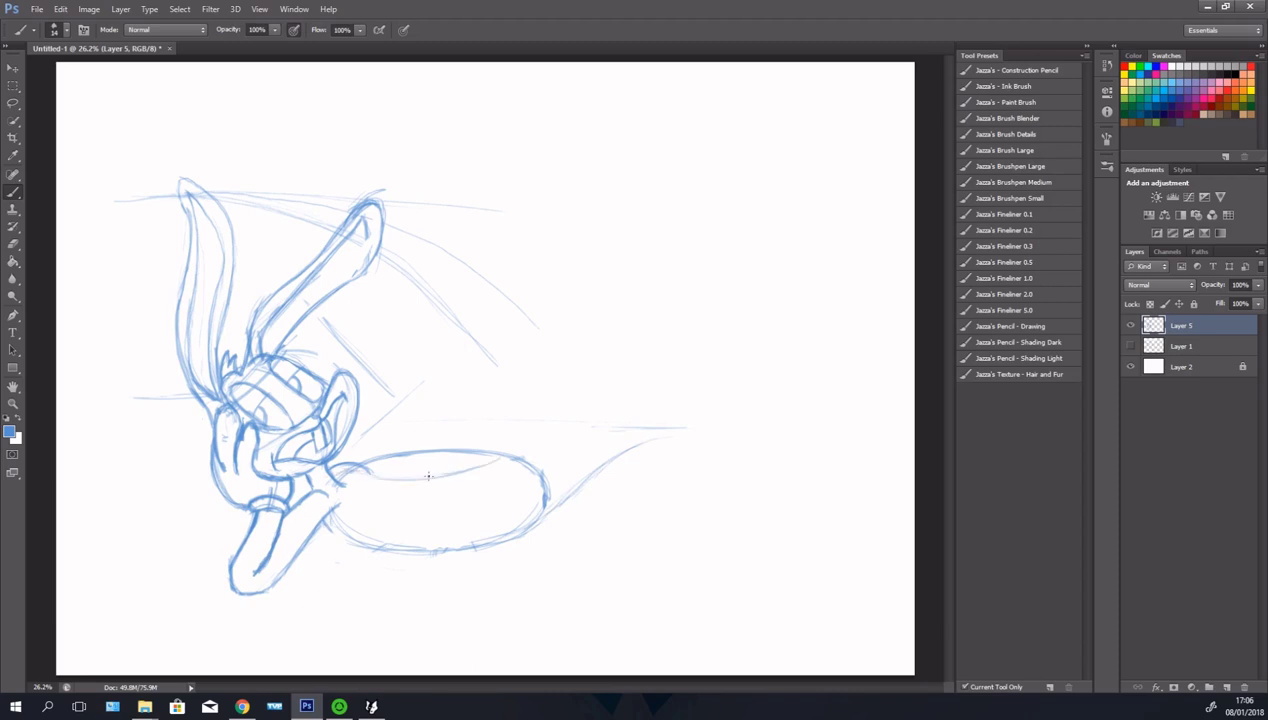
{"action": "mouse_move", "coordinate": [330, 474]}
{"action": "left_mouse_down"}
{"action": "mouse_move", "coordinate": [536, 444]}
{"action": "mouse_move", "coordinate": [360, 476]}
{"action": "left_mouse_up"}
{"action": "mouse_move", "coordinate": [394, 546]}
{"action": "left_mouse_down"}
{"action": "mouse_move", "coordinate": [325, 522]}
{"action": "mouse_move", "coordinate": [524, 540]}
{"action": "mouse_move", "coordinate": [668, 424]}
{"action": "left_mouse_up"}
{"action": "left_click_drag", "start_coordinate": [548, 478], "coordinate": [562, 468]}
{"action": "left_click_drag", "start_coordinate": [519, 492], "coordinate": [554, 464]}
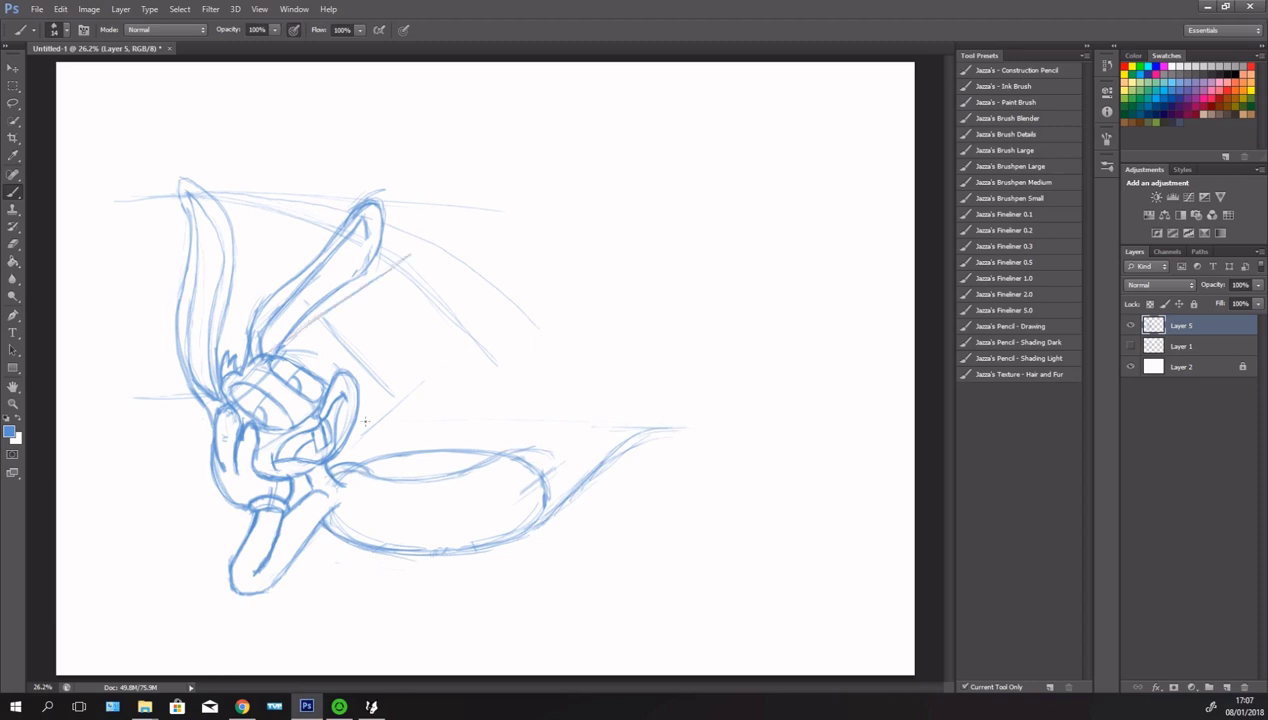
- Delete the faint lines around the head with a lasso selection
{"action": "key", "text": "l"}
{"action": "mouse_move", "coordinate": [336, 352]}
{"action": "left_mouse_down"}
{"action": "mouse_move", "coordinate": [388, 252]}
{"action": "mouse_move", "coordinate": [287, 340]}
{"action": "mouse_move", "coordinate": [404, 410]}
{"action": "left_mouse_up"}
{"action": "key", "text": "Delete"}
{"action": "key", "text": "ctrl+d"}
{"action": "key", "text": "b"}
- Sketch the bent legs, a ground line and the foot at the bottom right
{"action": "left_click_drag", "start_coordinate": [733, 530], "coordinate": [730, 592]}
{"action": "left_click_drag", "start_coordinate": [748, 569], "coordinate": [566, 561]}
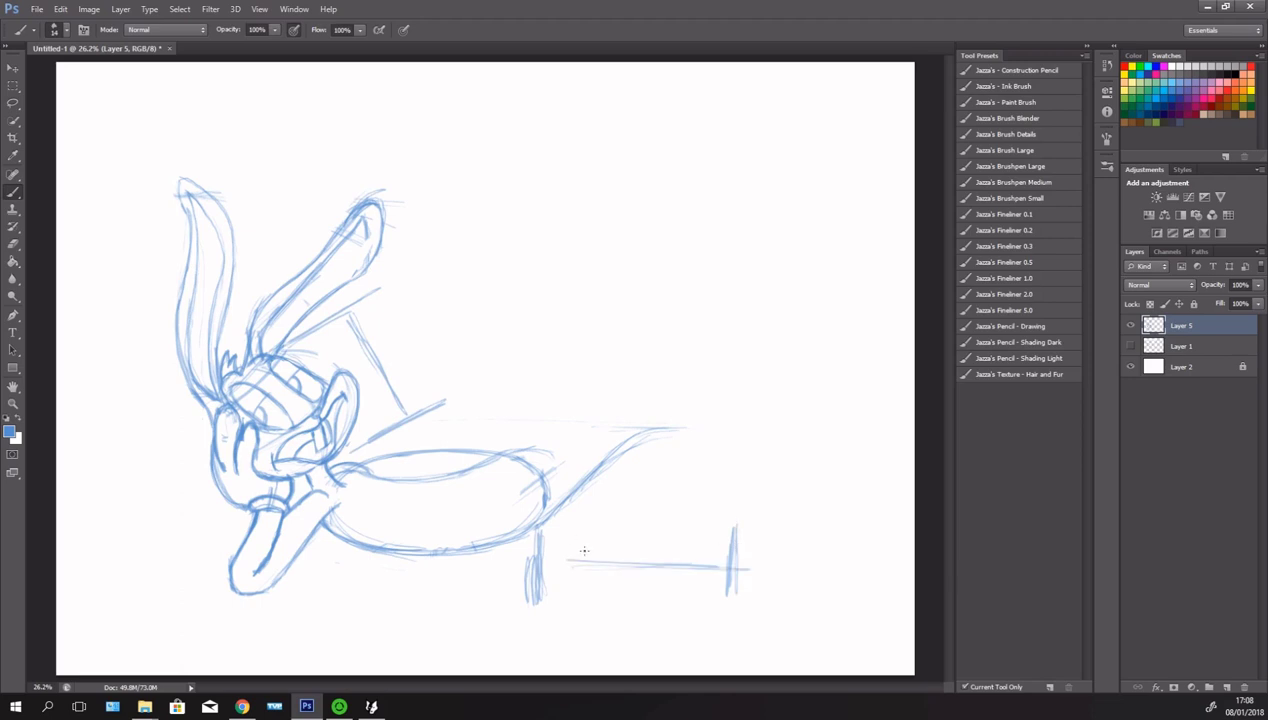
{"action": "left_click_drag", "start_coordinate": [652, 424], "coordinate": [684, 526]}
{"action": "mouse_move", "coordinate": [575, 495]}
{"action": "left_mouse_down"}
{"action": "mouse_move", "coordinate": [664, 452]}
{"action": "mouse_move", "coordinate": [606, 524]}
{"action": "mouse_move", "coordinate": [738, 518]}
{"action": "left_mouse_up"}
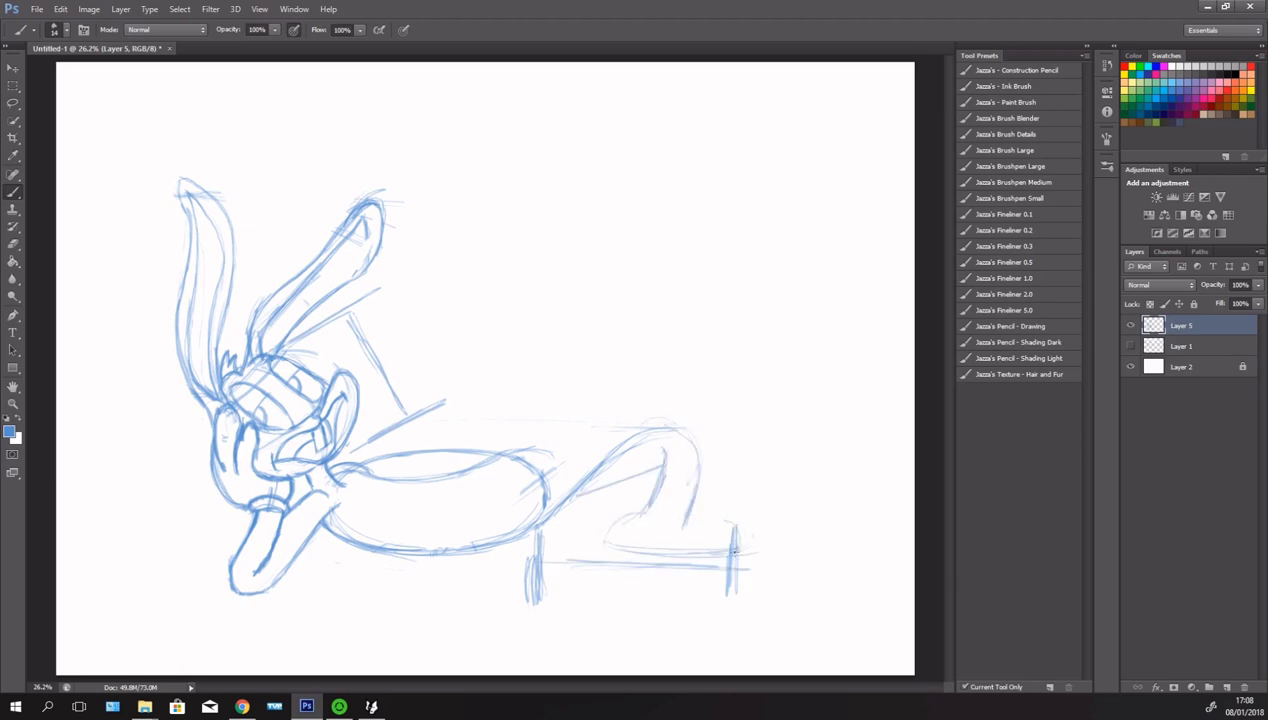
{"action": "left_click_drag", "start_coordinate": [636, 506], "coordinate": [610, 548]}
{"action": "left_click_drag", "start_coordinate": [560, 450], "coordinate": [490, 500]}
{"action": "left_click_drag", "start_coordinate": [545, 470], "coordinate": [658, 410]}
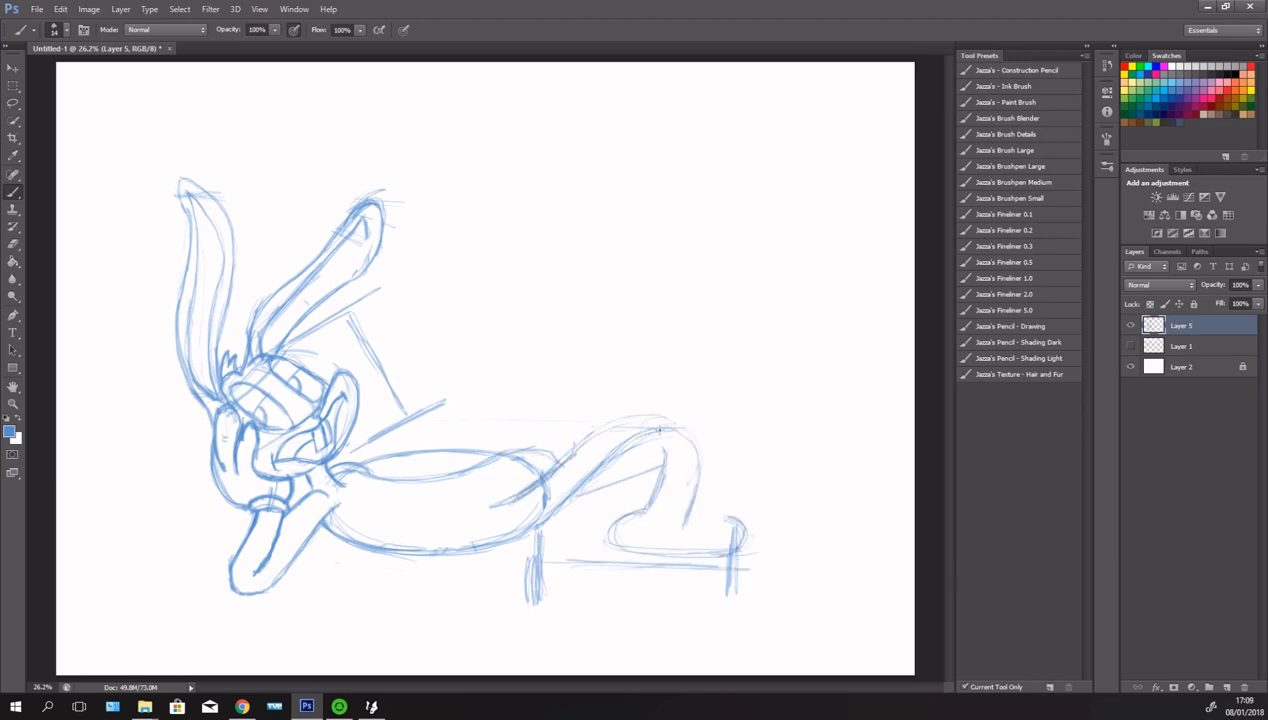
{"action": "mouse_move", "coordinate": [535, 518]}
{"action": "left_mouse_down"}
{"action": "mouse_move", "coordinate": [688, 452]}
{"action": "mouse_move", "coordinate": [684, 522]}
{"action": "left_mouse_up"}
{"action": "left_click_drag", "start_coordinate": [572, 446], "coordinate": [672, 410]}
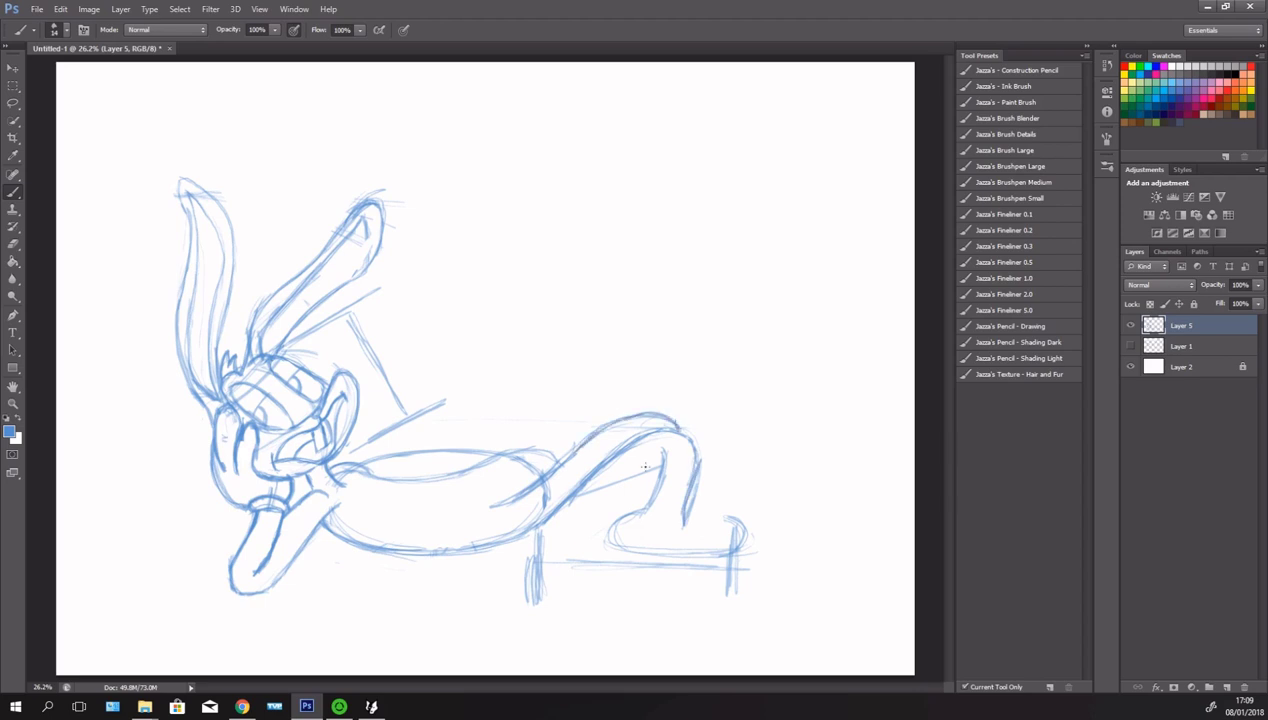
- Erase the old foot and right leg lines
{"action": "key", "text": "ctrl+z"}
{"action": "mouse_move", "coordinate": [584, 482]}
{"action": "left_mouse_down"}
{"action": "mouse_move", "coordinate": [654, 460]}
{"action": "mouse_move", "coordinate": [654, 444]}
{"action": "mouse_move", "coordinate": [610, 542]}
{"action": "left_mouse_up"}
{"action": "key", "text": "e"}
{"action": "left_click_drag", "start_coordinate": [722, 548], "coordinate": [740, 520]}
{"action": "mouse_move", "coordinate": [690, 458]}
{"action": "left_mouse_down"}
{"action": "mouse_move", "coordinate": [710, 481]}
{"action": "mouse_move", "coordinate": [596, 536]}
{"action": "mouse_move", "coordinate": [606, 543]}
{"action": "mouse_move", "coordinate": [545, 538]}
{"action": "mouse_move", "coordinate": [728, 545]}
{"action": "left_mouse_up"}
{"action": "key", "text": "b"}
{"action": "key", "text": "ctrl+z"}
- Redraw the foot, outer leg line, belly line and hip strokes
{"action": "mouse_move", "coordinate": [598, 522]}
{"action": "left_mouse_down"}
{"action": "mouse_move", "coordinate": [650, 454]}
{"action": "mouse_move", "coordinate": [600, 538]}
{"action": "left_mouse_up"}
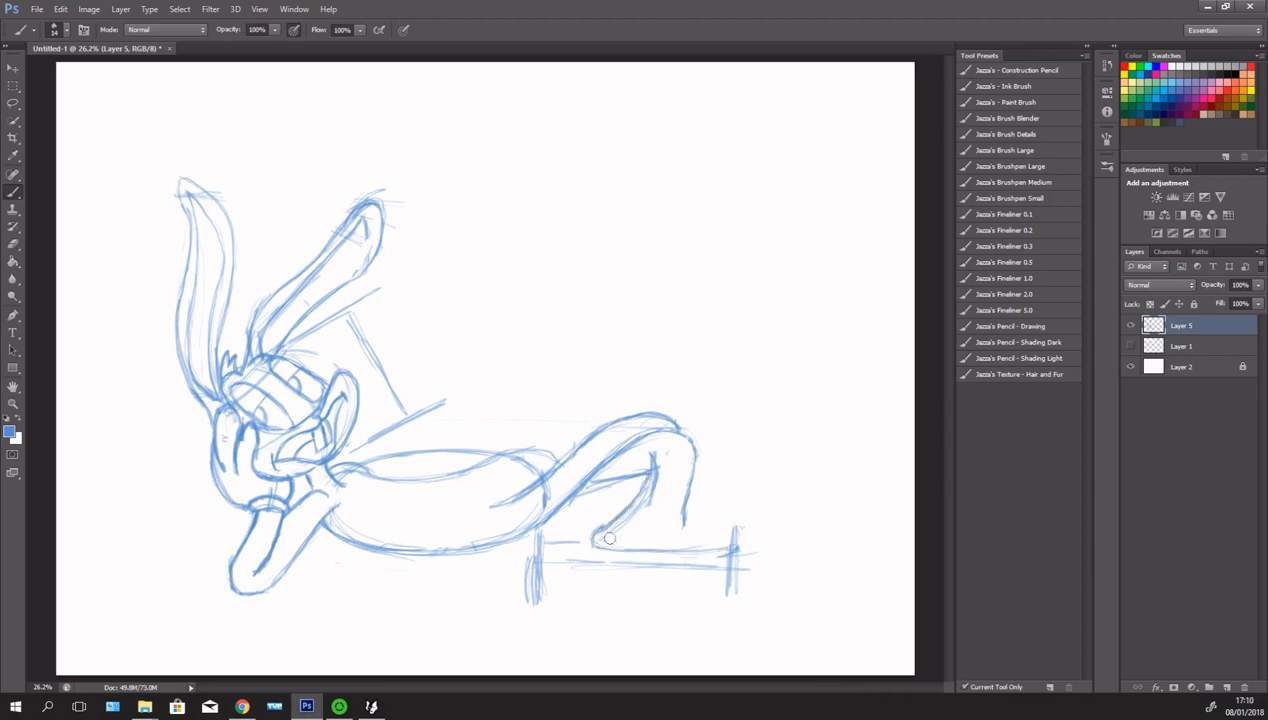
{"action": "key", "text": "ctrl+z"}
{"action": "key", "text": "ctrl+z"}
{"action": "left_click_drag", "start_coordinate": [680, 428], "coordinate": [661, 526]}
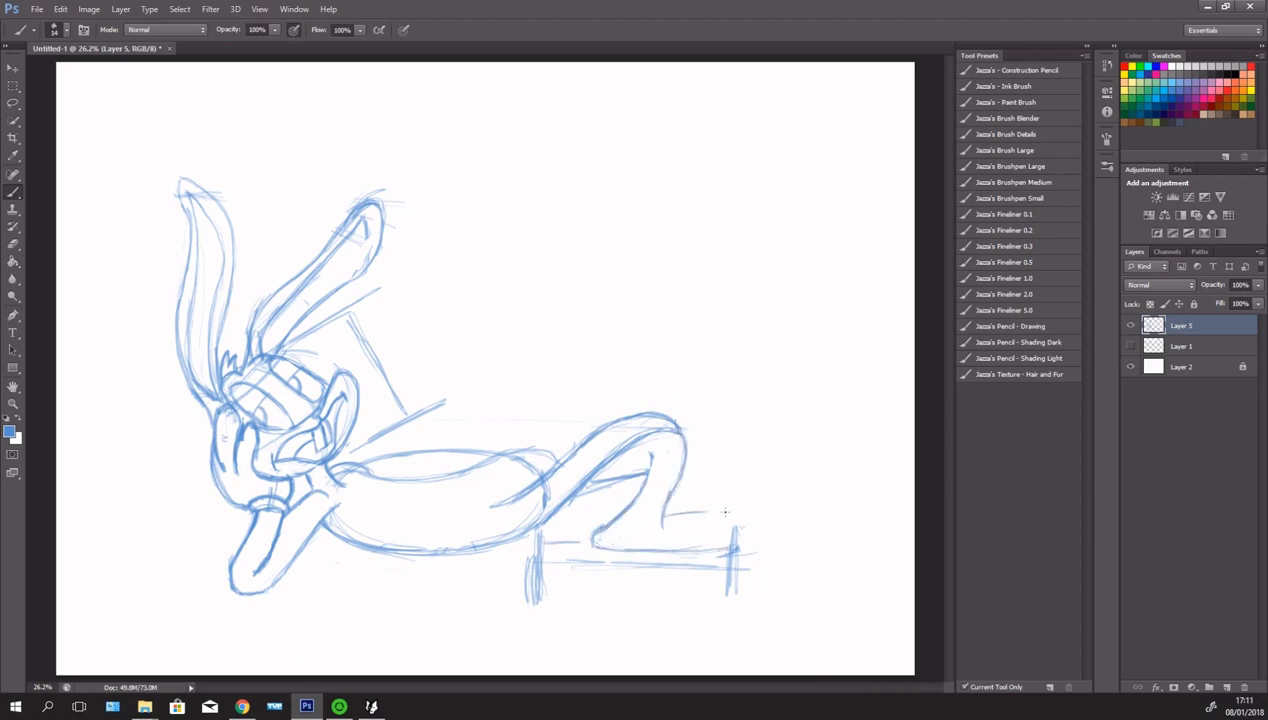
{"action": "mouse_move", "coordinate": [738, 520]}
{"action": "left_mouse_down"}
{"action": "mouse_move", "coordinate": [668, 550]}
{"action": "mouse_move", "coordinate": [746, 532]}
{"action": "mouse_move", "coordinate": [658, 514]}
{"action": "left_mouse_up"}
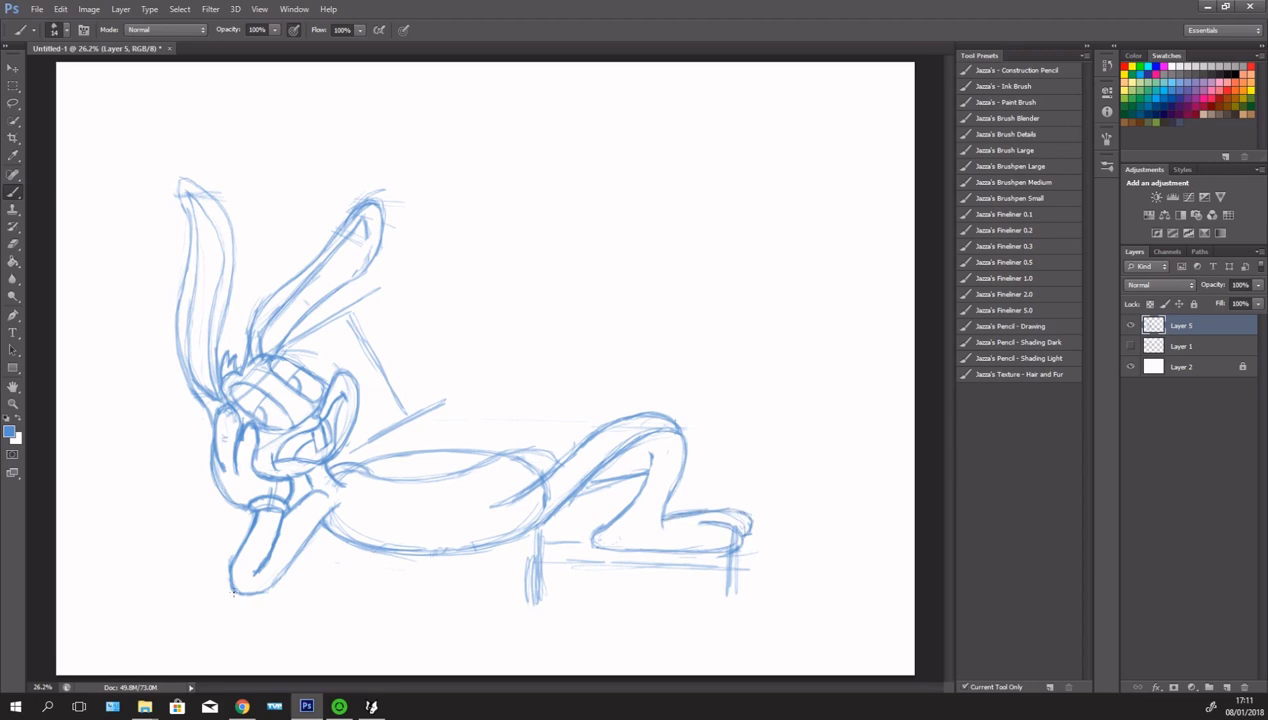
{"action": "left_click_drag", "start_coordinate": [551, 460], "coordinate": [462, 463]}
{"action": "mouse_move", "coordinate": [532, 536]}
{"action": "left_mouse_down"}
{"action": "mouse_move", "coordinate": [579, 524]}
{"action": "mouse_move", "coordinate": [575, 507]}
{"action": "left_mouse_up"}
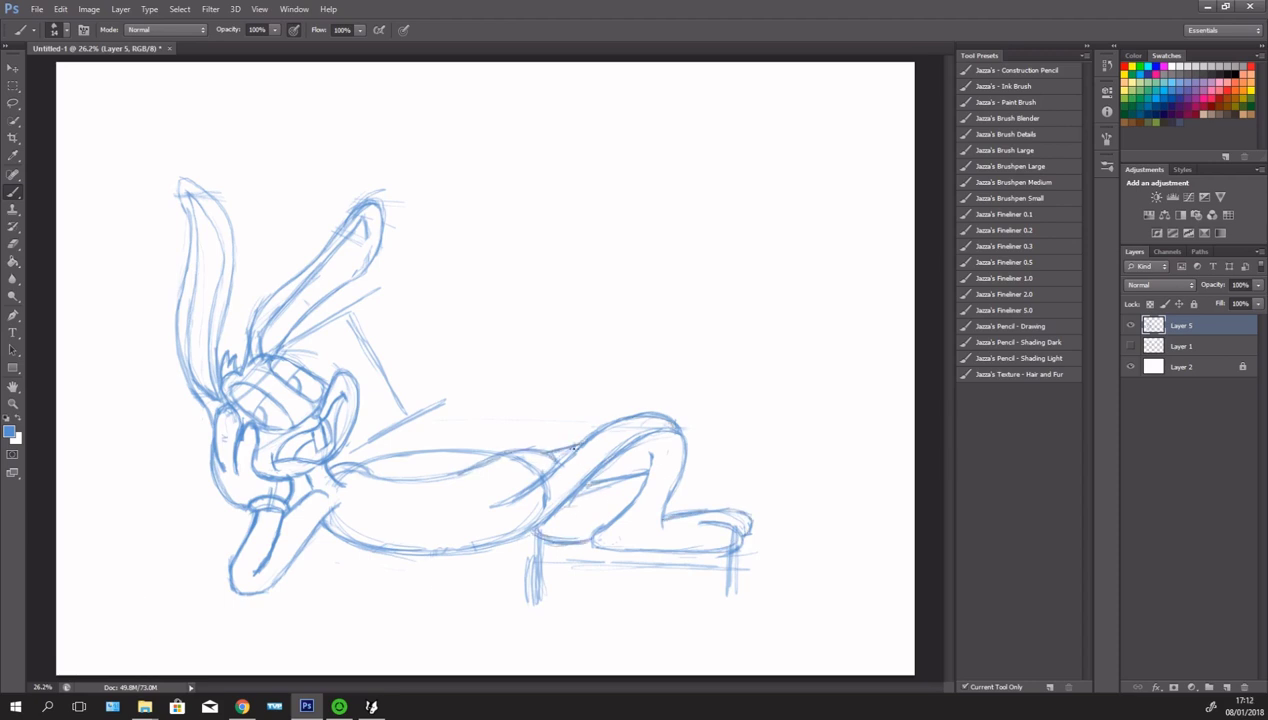
{"action": "left_click_drag", "start_coordinate": [580, 437], "coordinate": [548, 468]}
- Sketch the looping tail on the right and a curve under the hip
{"action": "left_click_drag", "start_coordinate": [671, 503], "coordinate": [752, 455]}
{"action": "left_click_drag", "start_coordinate": [718, 402], "coordinate": [682, 500]}
{"action": "left_click_drag", "start_coordinate": [562, 505], "coordinate": [598, 496]}
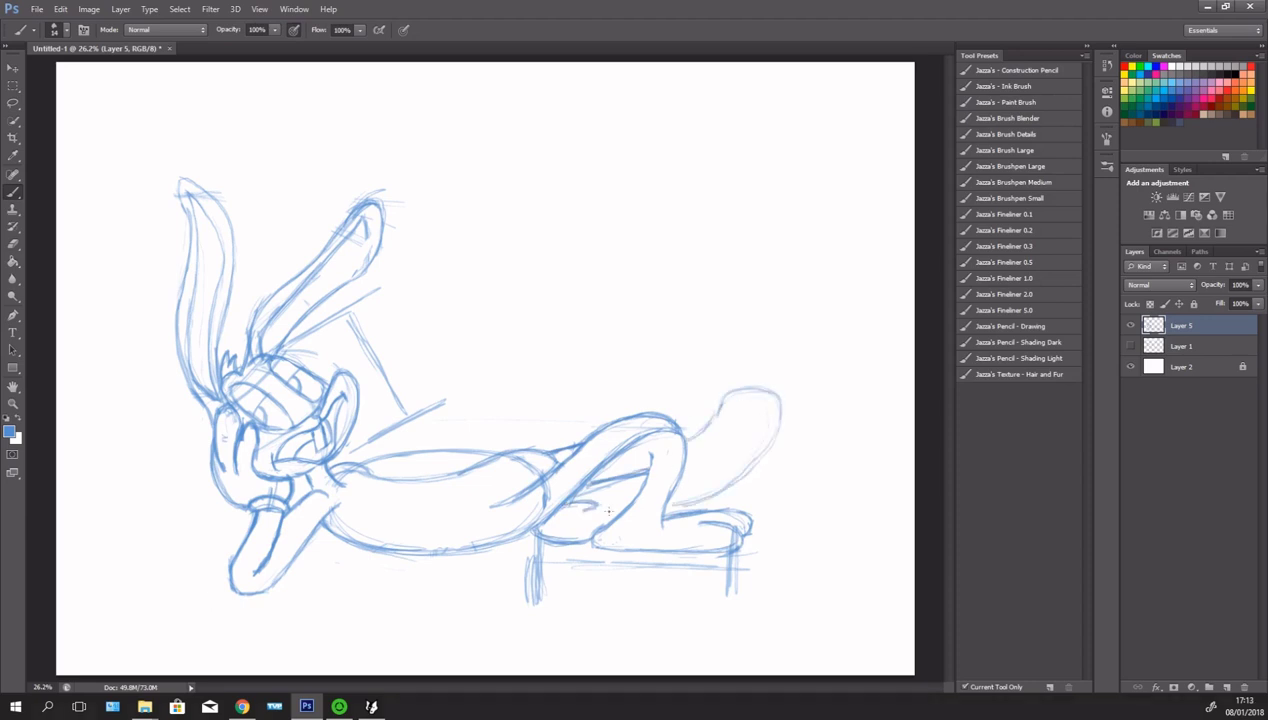
{"action": "left_click_drag", "start_coordinate": [540, 528], "coordinate": [594, 518]}
- Erase the bench lines, stray arm line and extra ear lines around the figure
{"action": "mouse_move", "coordinate": [326, 492]}
{"action": "left_mouse_down"}
{"action": "mouse_move", "coordinate": [518, 500]}
{"action": "mouse_move", "coordinate": [486, 502]}
{"action": "mouse_move", "coordinate": [497, 498]}
{"action": "left_mouse_up"}
{"action": "key", "text": "e"}
{"action": "key", "text": "b"}
{"action": "key", "text": "e"}
{"action": "left_click_drag", "start_coordinate": [533, 621], "coordinate": [745, 540]}
{"action": "left_click_drag", "start_coordinate": [440, 402], "coordinate": [355, 442]}
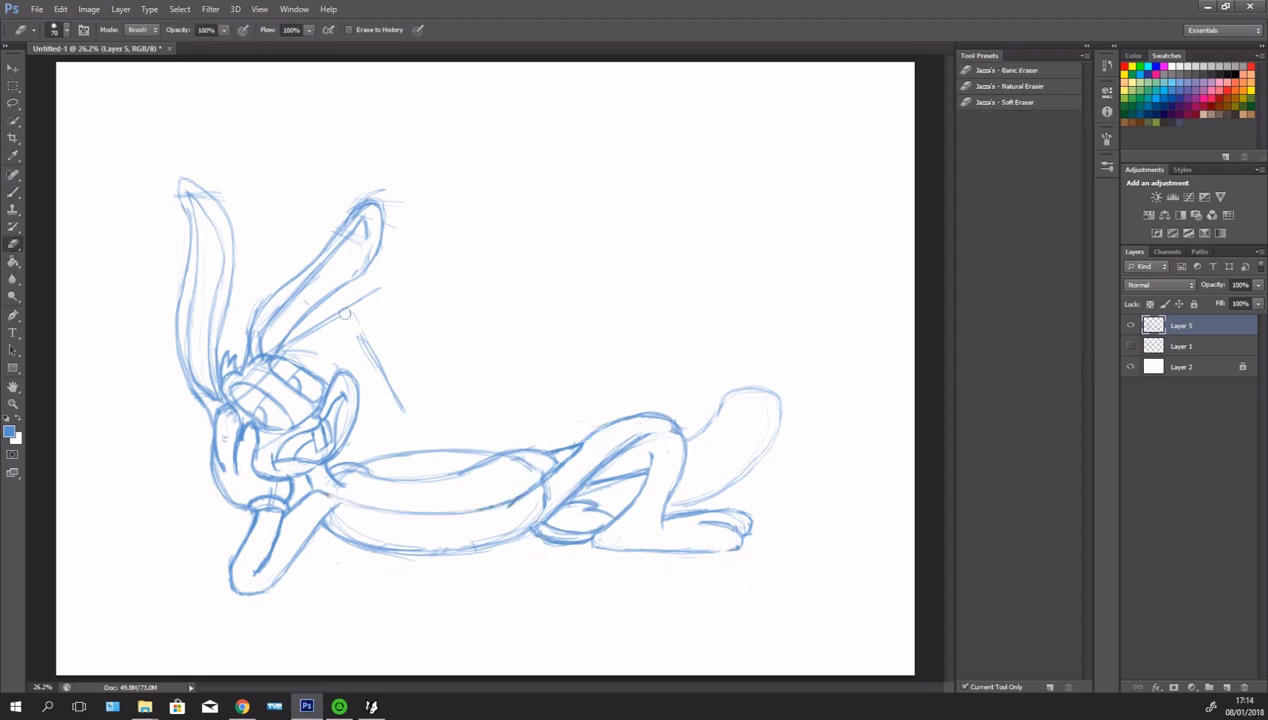
{"action": "left_click_drag", "start_coordinate": [380, 290], "coordinate": [290, 345]}
{"action": "left_click_drag", "start_coordinate": [352, 322], "coordinate": [400, 408]}
{"action": "left_click_drag", "start_coordinate": [378, 190], "coordinate": [352, 200]}
- Redraw the tail's curled tip and inner side, tidying the lines at its base
{"action": "key", "text": "b"}
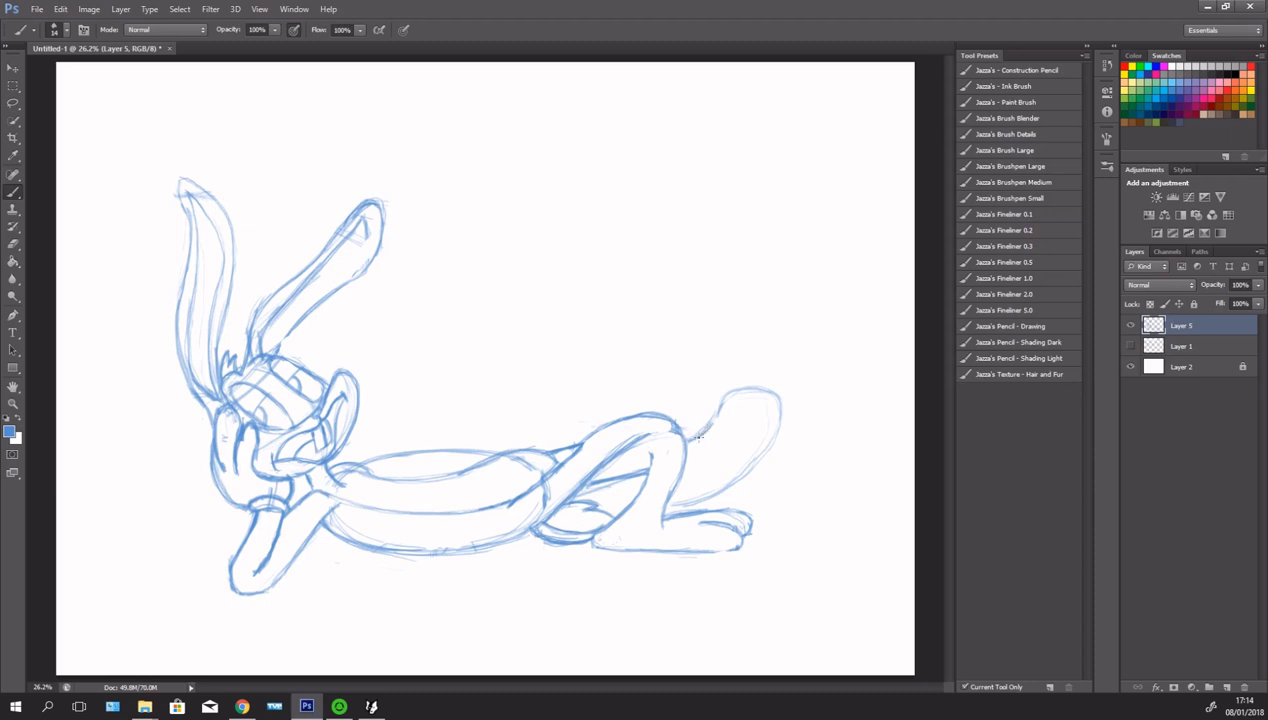
{"action": "mouse_move", "coordinate": [699, 437]}
{"action": "left_mouse_down"}
{"action": "mouse_move", "coordinate": [750, 380]}
{"action": "mouse_move", "coordinate": [789, 390]}
{"action": "mouse_move", "coordinate": [672, 495]}
{"action": "left_mouse_up"}
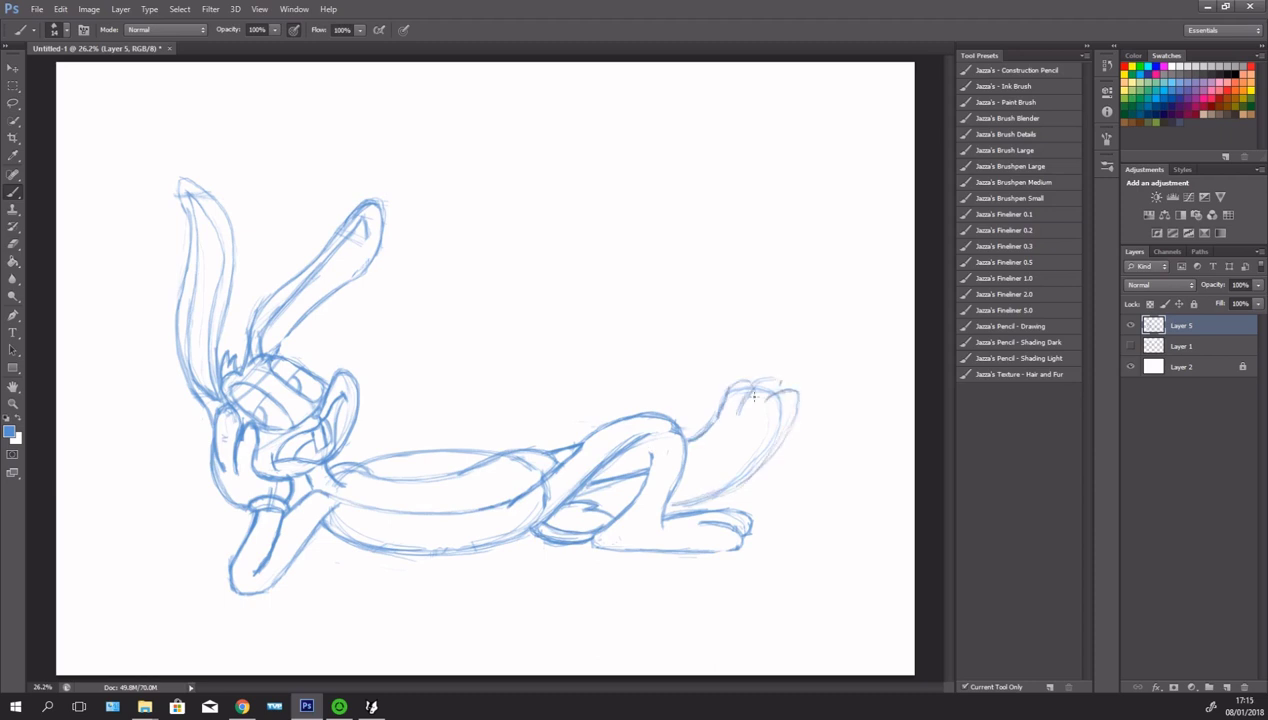
{"action": "left_click_drag", "start_coordinate": [746, 430], "coordinate": [668, 486]}
{"action": "left_click_drag", "start_coordinate": [737, 408], "coordinate": [682, 480]}
{"action": "left_click_drag", "start_coordinate": [750, 386], "coordinate": [683, 440]}
{"action": "left_click_drag", "start_coordinate": [764, 466], "coordinate": [688, 500]}
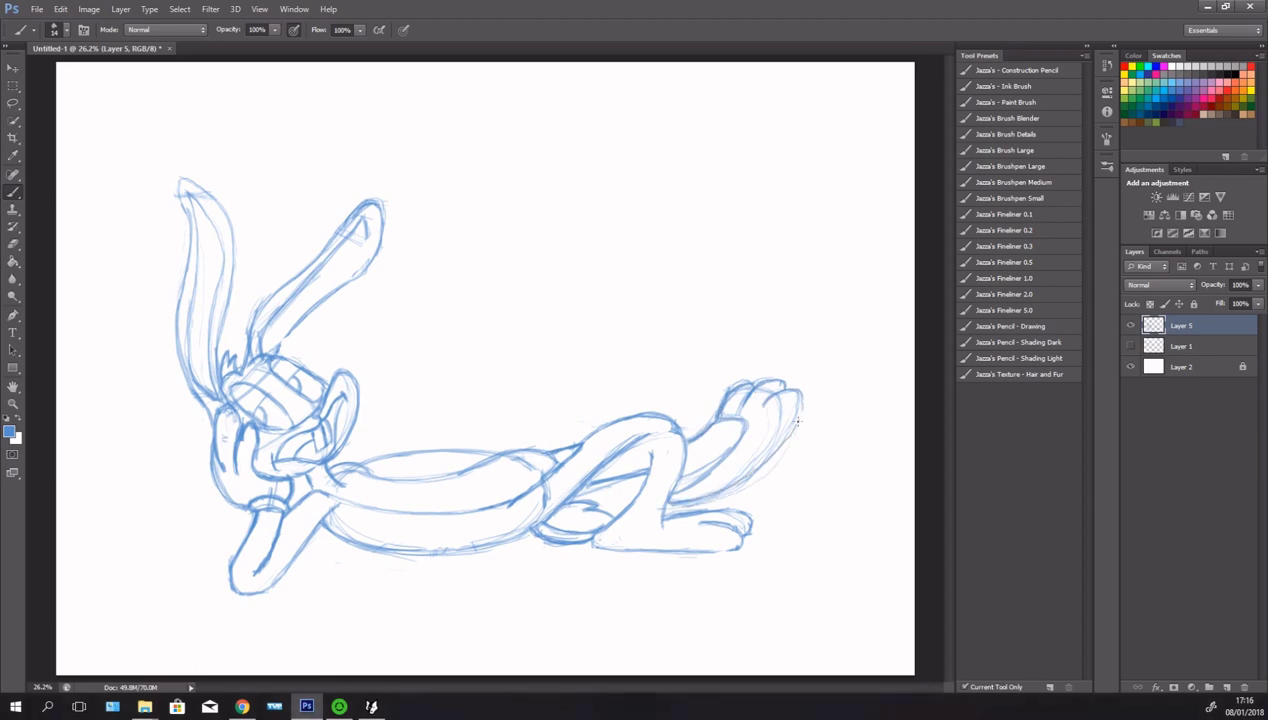
{"action": "left_click_drag", "start_coordinate": [798, 392], "coordinate": [650, 504]}
{"action": "key", "text": "e"}
{"action": "mouse_move", "coordinate": [742, 475]}
{"action": "left_mouse_down"}
{"action": "mouse_move", "coordinate": [662, 512]}
{"action": "mouse_move", "coordinate": [712, 513]}
{"action": "left_mouse_up"}
- Scale the whole rabbit sketch on Layer 5 down to about 88%
{"action": "key", "text": "b"}
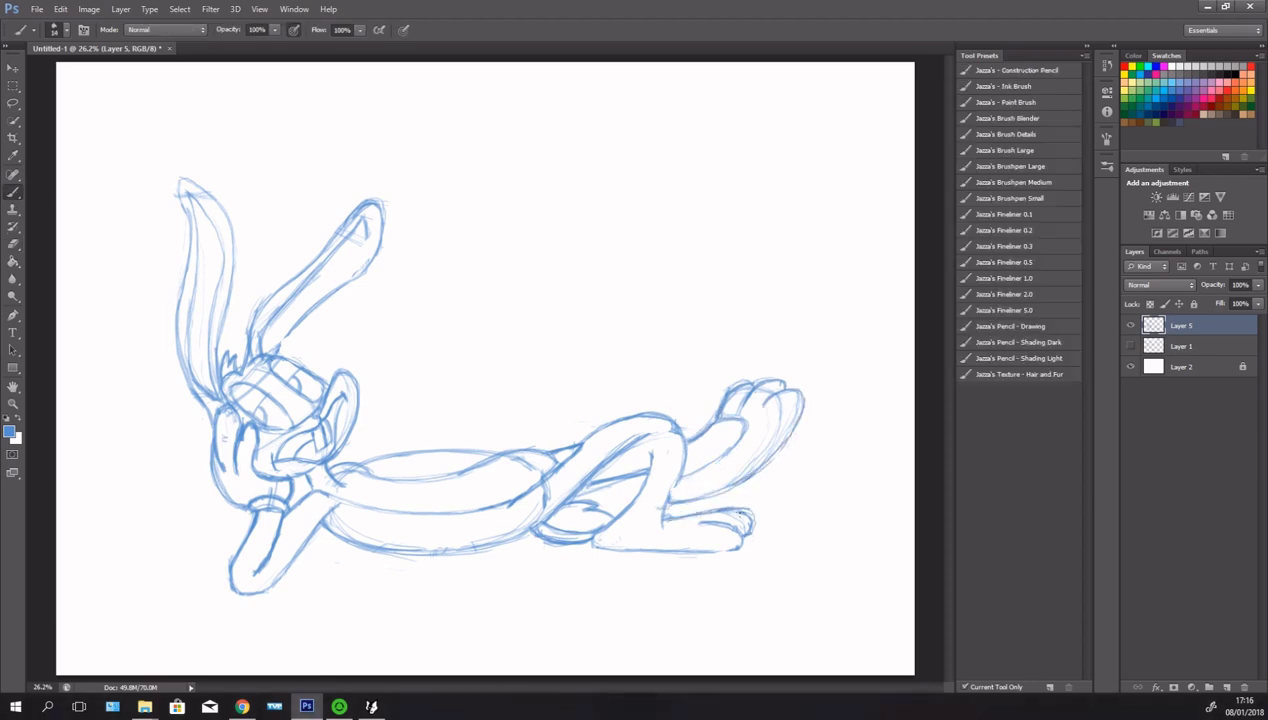
{"action": "key", "text": "ctrl+t"}
{"action": "mouse_move", "coordinate": [805, 597]}
{"action": "left_mouse_down"}
{"action": "mouse_move", "coordinate": [657, 498]}
{"action": "mouse_move", "coordinate": [617, 425]}
{"action": "left_mouse_up"}
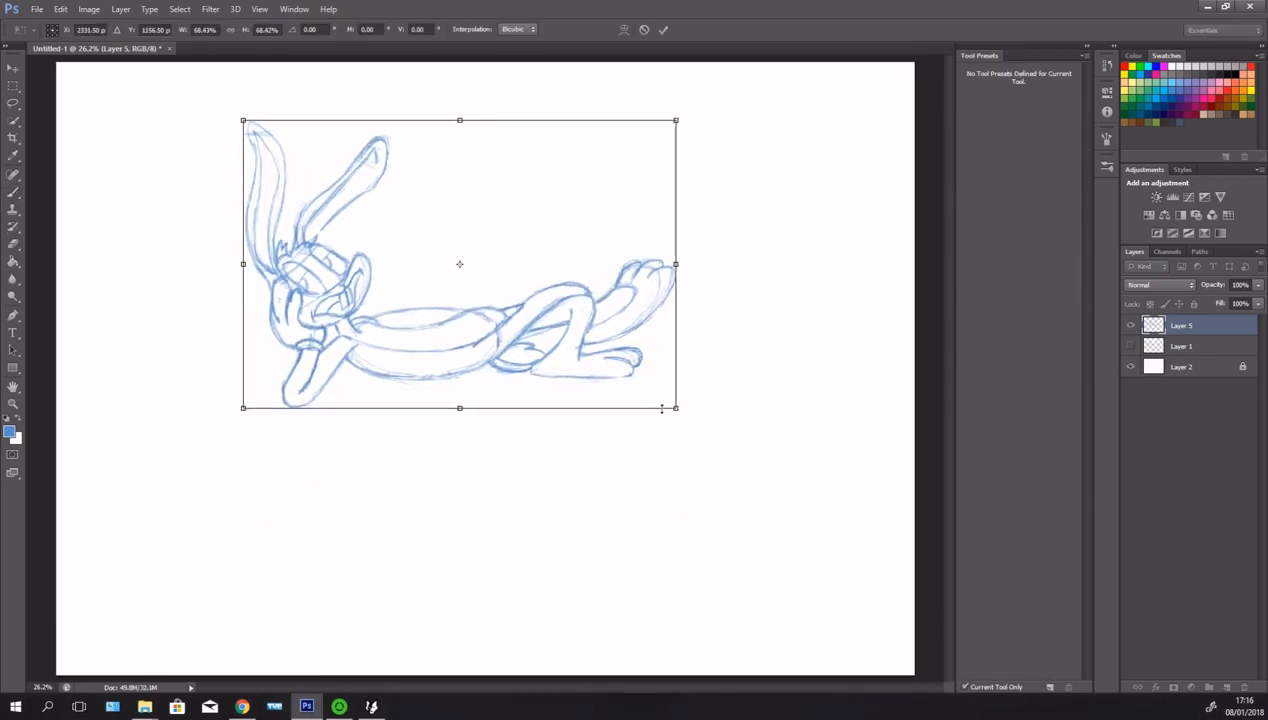
{"action": "key", "text": "Return"}
- Zoom in and sketch a belly stroke and a raised arm curving up above it
{"action": "key", "text": "b"}
{"action": "key", "text": "ctrl+plus"}
{"action": "key", "text": "ctrl+plus"}
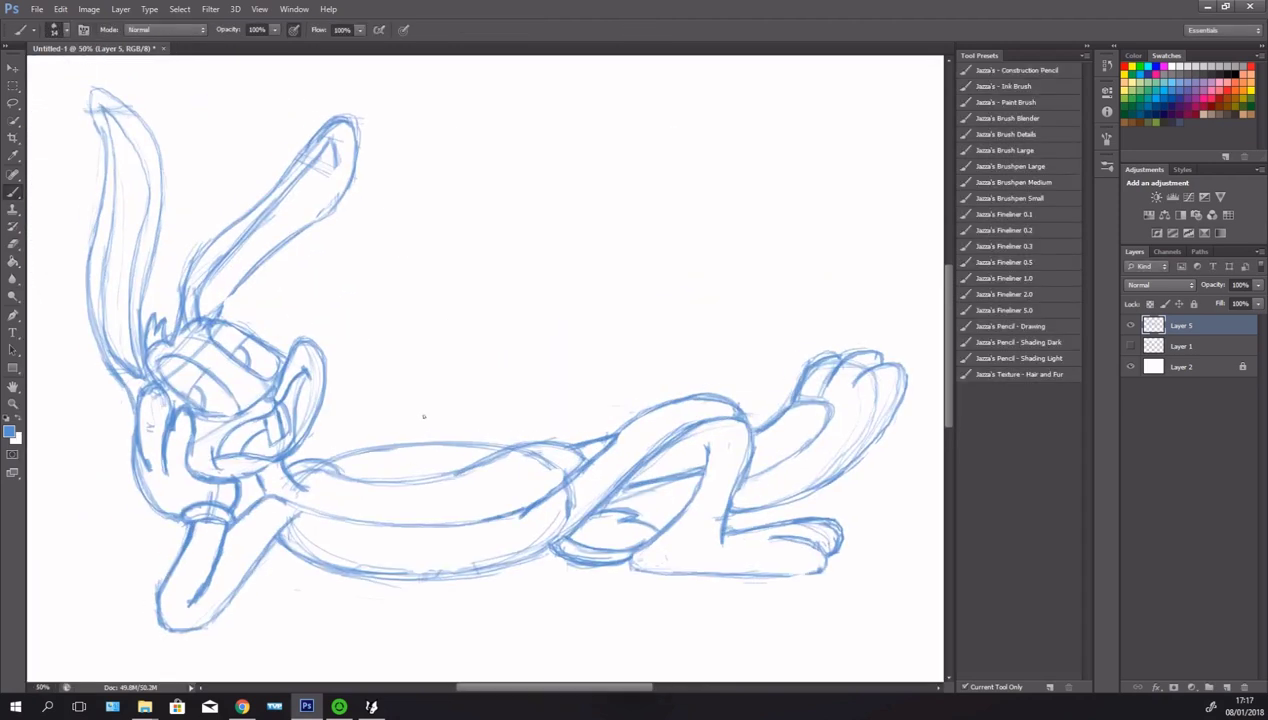
{"action": "left_click_drag", "start_coordinate": [458, 447], "coordinate": [453, 472]}
{"action": "left_click_drag", "start_coordinate": [459, 320], "coordinate": [440, 397]}
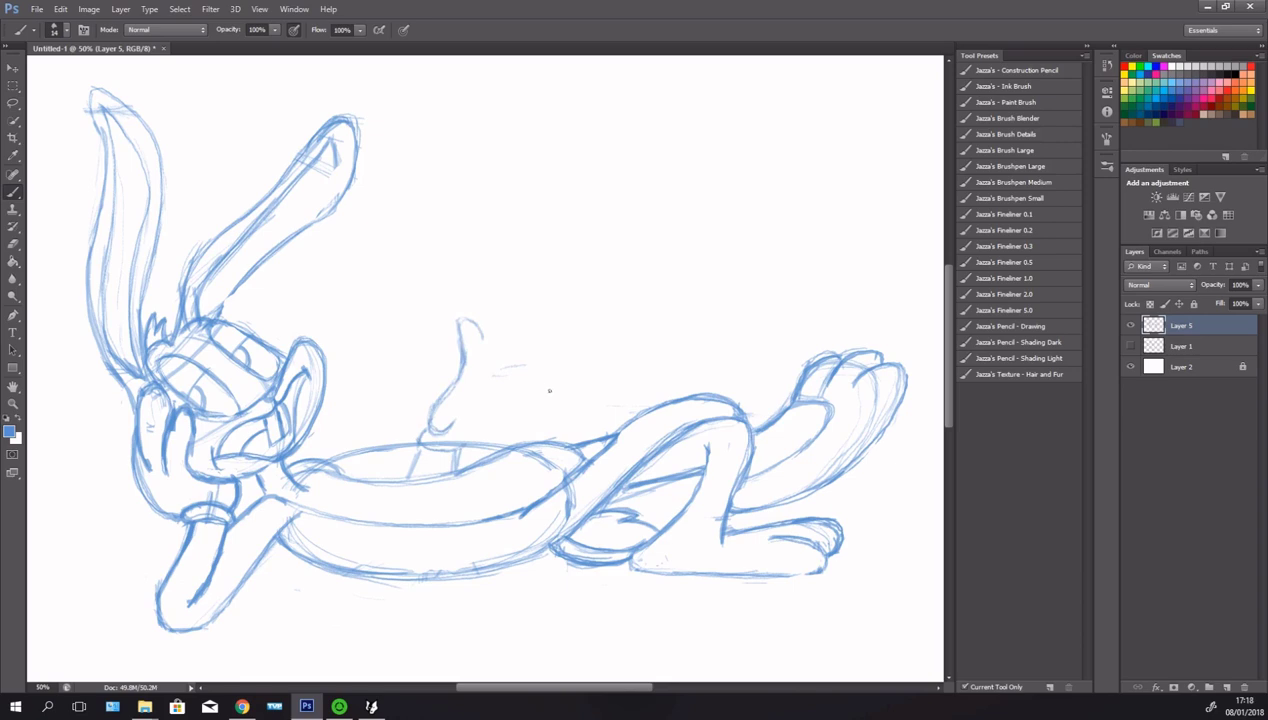
- Darken the leg lines and sketch the arm's base and a carrot in the hand
{"action": "left_click_drag", "start_coordinate": [650, 556], "coordinate": [750, 548]}
{"action": "mouse_move", "coordinate": [738, 476]}
{"action": "left_mouse_down"}
{"action": "mouse_move", "coordinate": [826, 410]}
{"action": "mouse_move", "coordinate": [830, 392]}
{"action": "left_mouse_up"}
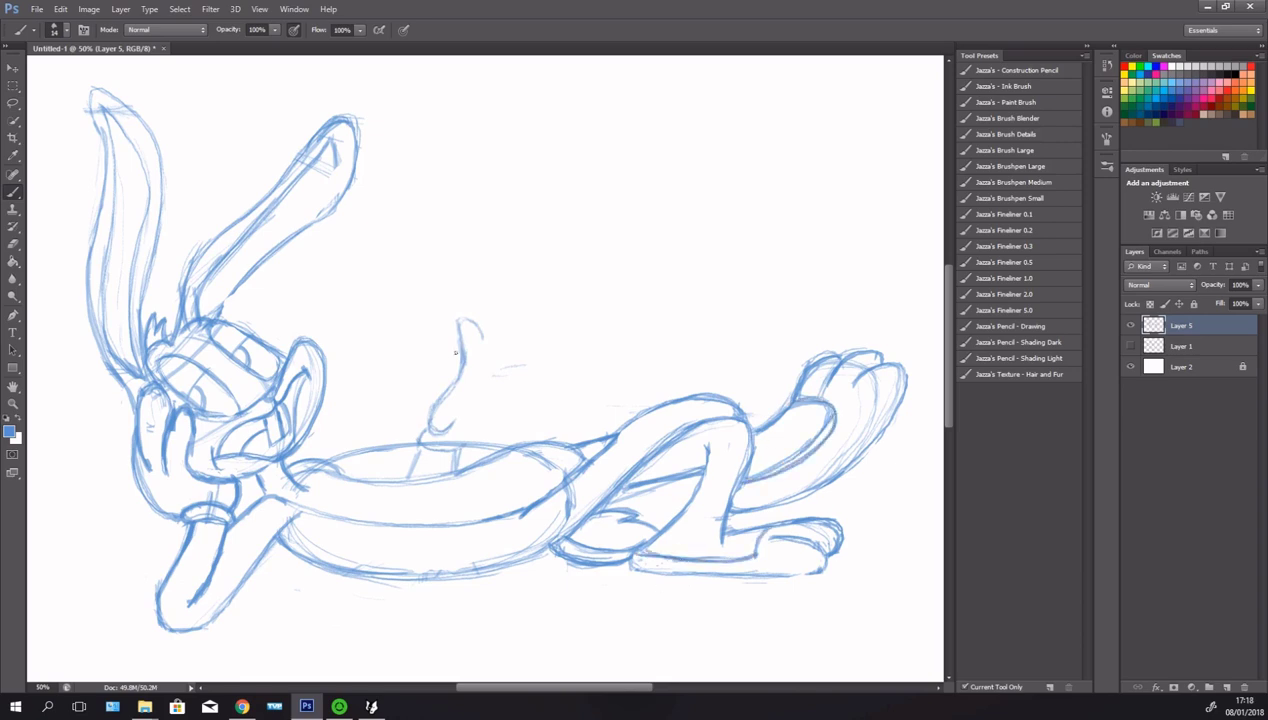
{"action": "mouse_move", "coordinate": [430, 402]}
{"action": "left_mouse_down"}
{"action": "mouse_move", "coordinate": [478, 436]}
{"action": "mouse_move", "coordinate": [486, 316]}
{"action": "mouse_move", "coordinate": [538, 310]}
{"action": "mouse_move", "coordinate": [500, 420]}
{"action": "left_mouse_up"}
{"action": "left_click_drag", "start_coordinate": [500, 420], "coordinate": [456, 430]}
{"action": "left_click_drag", "start_coordinate": [520, 352], "coordinate": [530, 360]}
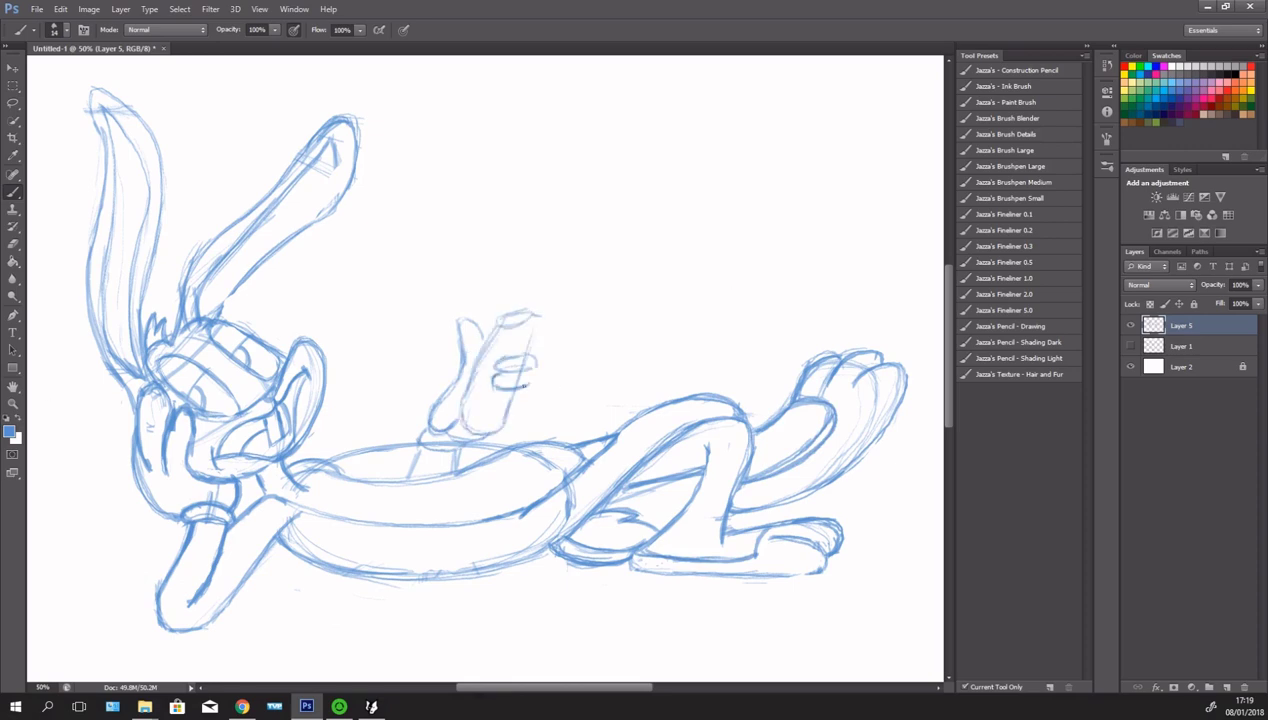
{"action": "mouse_move", "coordinate": [505, 368]}
{"action": "left_mouse_down"}
{"action": "mouse_move", "coordinate": [535, 398]}
{"action": "mouse_move", "coordinate": [507, 418]}
{"action": "mouse_move", "coordinate": [510, 382]}
{"action": "left_mouse_up"}
- Refine the hand gripping the carrot and join the arm to the belly
{"action": "mouse_move", "coordinate": [494, 322]}
{"action": "left_mouse_down"}
{"action": "mouse_move", "coordinate": [478, 350]}
{"action": "mouse_move", "coordinate": [532, 308]}
{"action": "mouse_move", "coordinate": [524, 342]}
{"action": "mouse_move", "coordinate": [458, 420]}
{"action": "mouse_move", "coordinate": [480, 456]}
{"action": "left_mouse_up"}
{"action": "mouse_move", "coordinate": [416, 418]}
{"action": "left_mouse_down"}
{"action": "mouse_move", "coordinate": [458, 448]}
{"action": "mouse_move", "coordinate": [466, 436]}
{"action": "mouse_move", "coordinate": [476, 321]}
{"action": "left_mouse_up"}
{"action": "key", "text": "e"}
{"action": "key", "text": "b"}
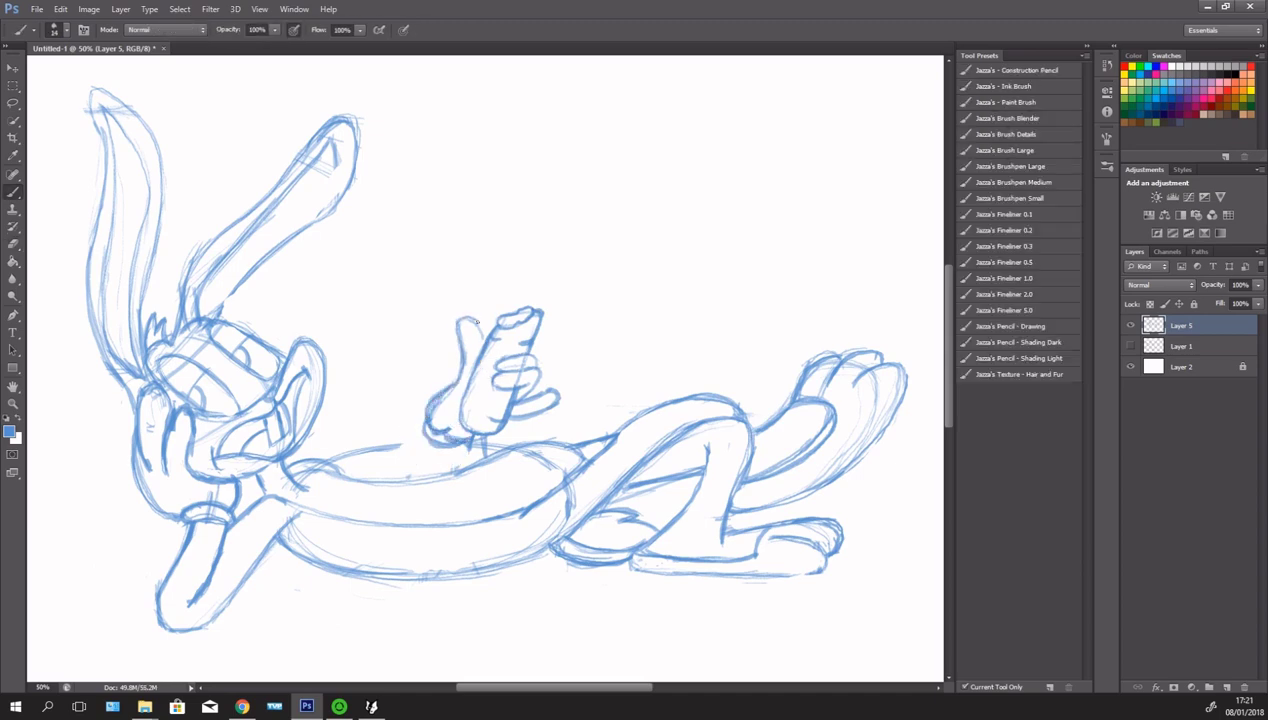
{"action": "mouse_move", "coordinate": [425, 418]}
{"action": "left_mouse_down"}
{"action": "mouse_move", "coordinate": [456, 445]}
{"action": "mouse_move", "coordinate": [396, 476]}
{"action": "mouse_move", "coordinate": [436, 474]}
{"action": "left_mouse_up"}
{"action": "mouse_move", "coordinate": [490, 386]}
{"action": "left_mouse_down"}
{"action": "mouse_move", "coordinate": [538, 364]}
{"action": "mouse_move", "coordinate": [507, 390]}
{"action": "left_mouse_up"}
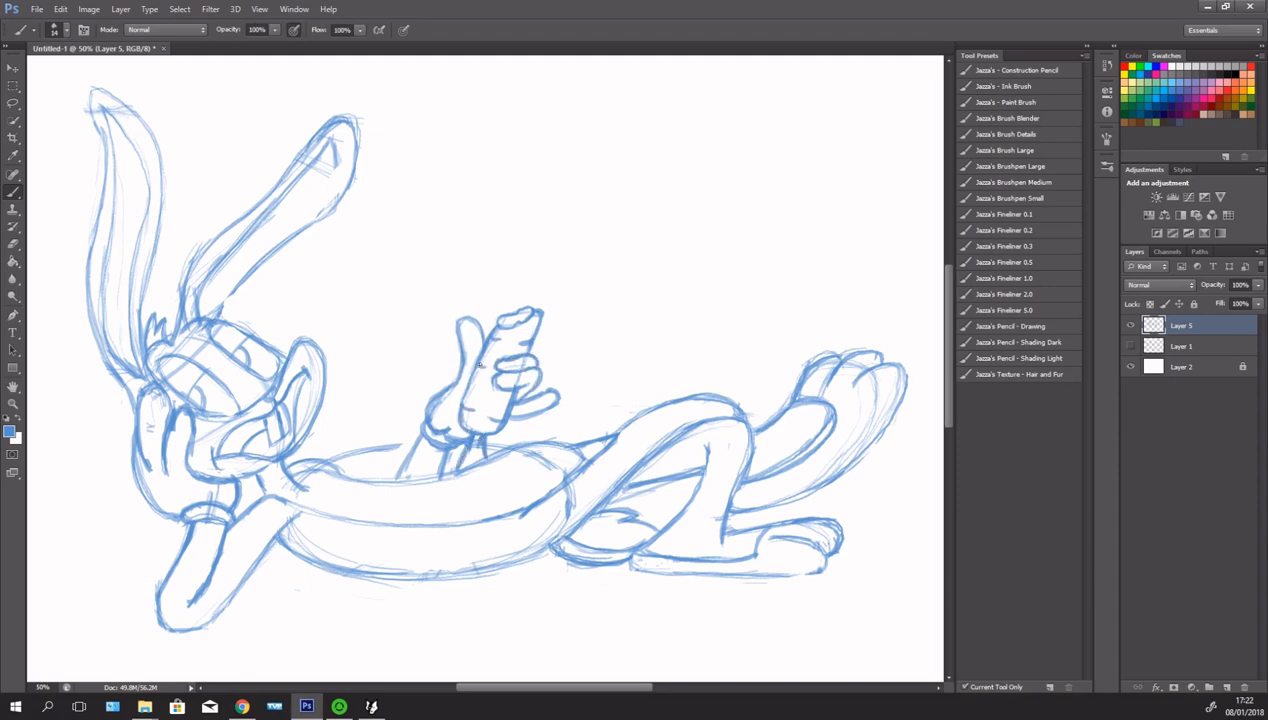
{"action": "key", "text": "ctrl+minus"}
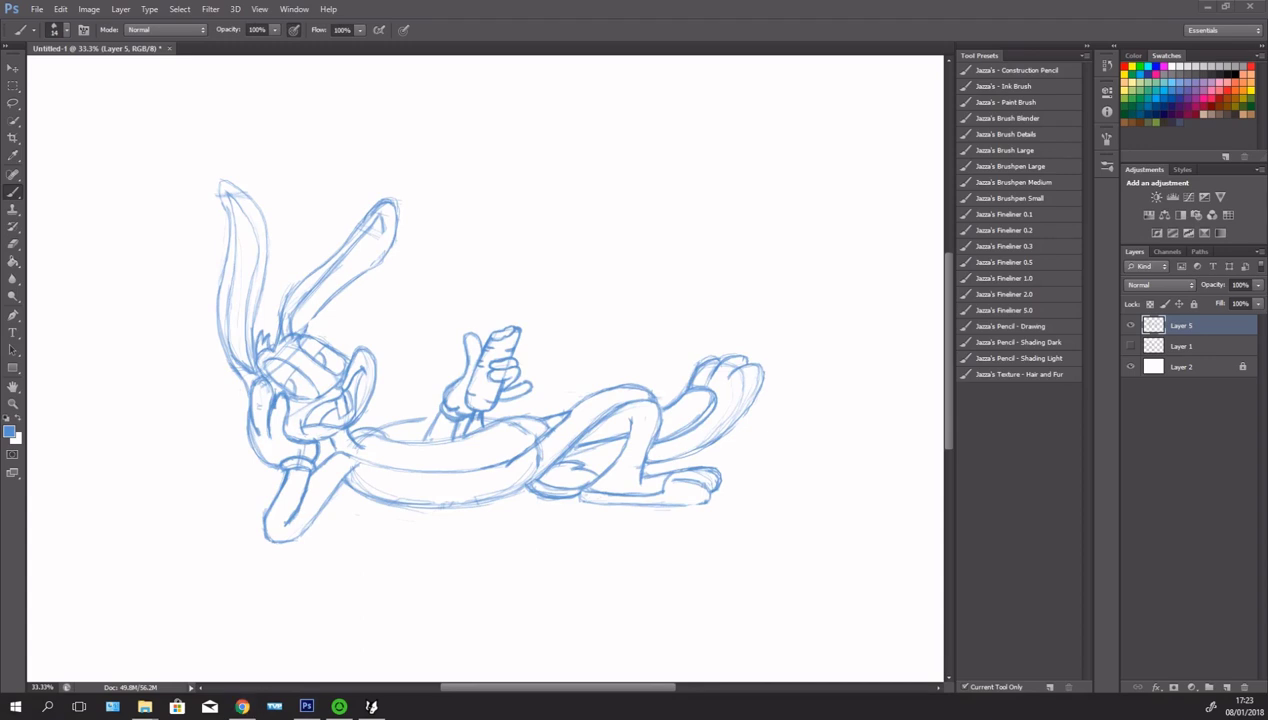
- On a new layer, rough out the bomb's rounded nose and long body
{"action": "left_click", "coordinate": [1227, 688]}
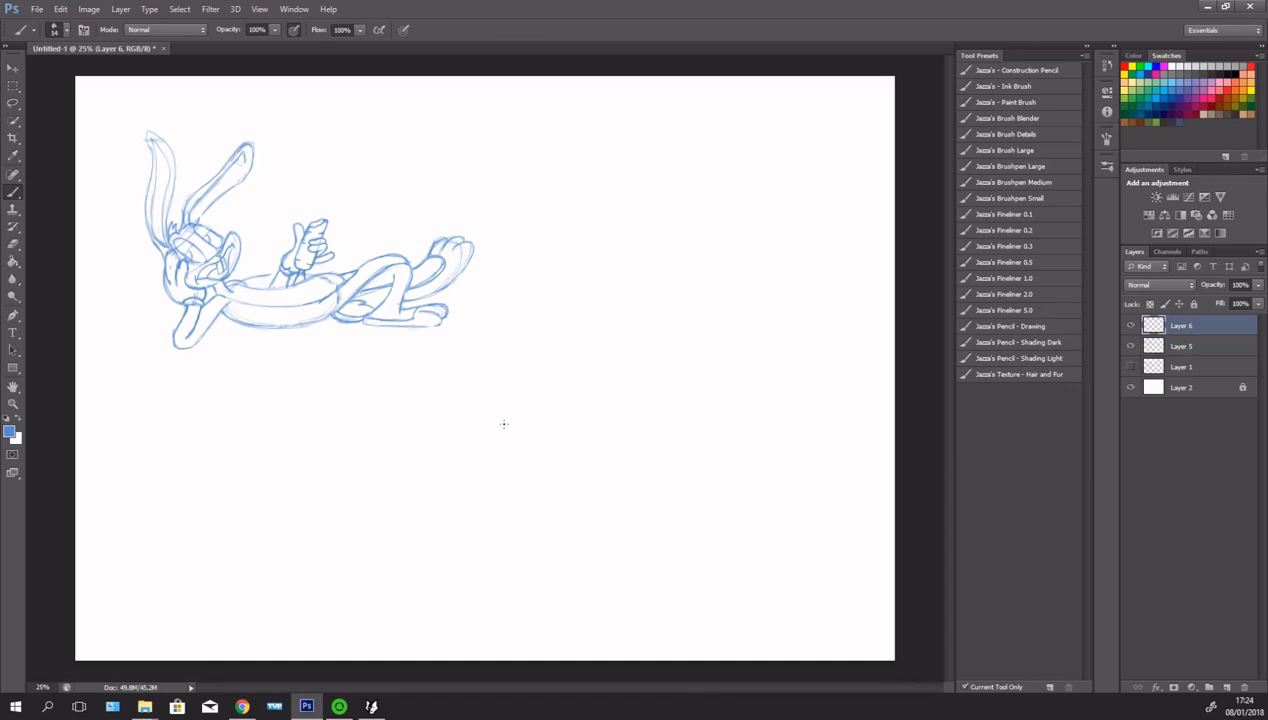
{"action": "mouse_move", "coordinate": [470, 380]}
{"action": "left_mouse_down"}
{"action": "mouse_move", "coordinate": [538, 490]}
{"action": "mouse_move", "coordinate": [560, 472]}
{"action": "left_mouse_up"}
{"action": "left_click_drag", "start_coordinate": [550, 480], "coordinate": [696, 392]}
{"action": "left_click_drag", "start_coordinate": [490, 372], "coordinate": [713, 396]}
{"action": "left_click_drag", "start_coordinate": [563, 418], "coordinate": [552, 476]}
{"action": "mouse_move", "coordinate": [450, 395]}
{"action": "left_mouse_down"}
{"action": "mouse_move", "coordinate": [538, 492]}
{"action": "mouse_move", "coordinate": [480, 496]}
{"action": "left_mouse_up"}
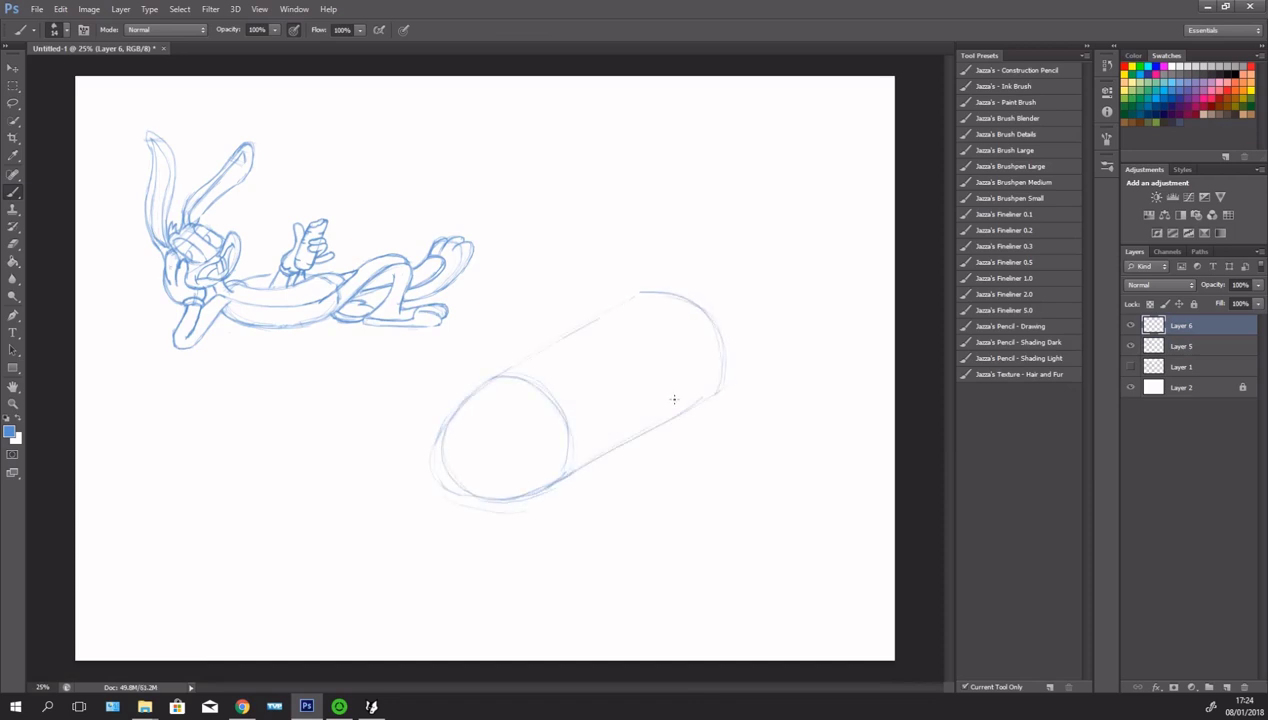
- Sketch the bomb's upper, lower and right tail fins with arcs at the rear
{"action": "left_click_drag", "start_coordinate": [640, 290], "coordinate": [780, 212]}
{"action": "mouse_move", "coordinate": [730, 332]}
{"action": "left_mouse_down"}
{"action": "mouse_move", "coordinate": [790, 300]}
{"action": "mouse_move", "coordinate": [845, 312]}
{"action": "left_mouse_up"}
{"action": "left_click_drag", "start_coordinate": [800, 340], "coordinate": [840, 318]}
{"action": "left_click_drag", "start_coordinate": [725, 352], "coordinate": [805, 348]}
{"action": "left_click_drag", "start_coordinate": [805, 348], "coordinate": [868, 306]}
{"action": "left_click_drag", "start_coordinate": [786, 210], "coordinate": [782, 328]}
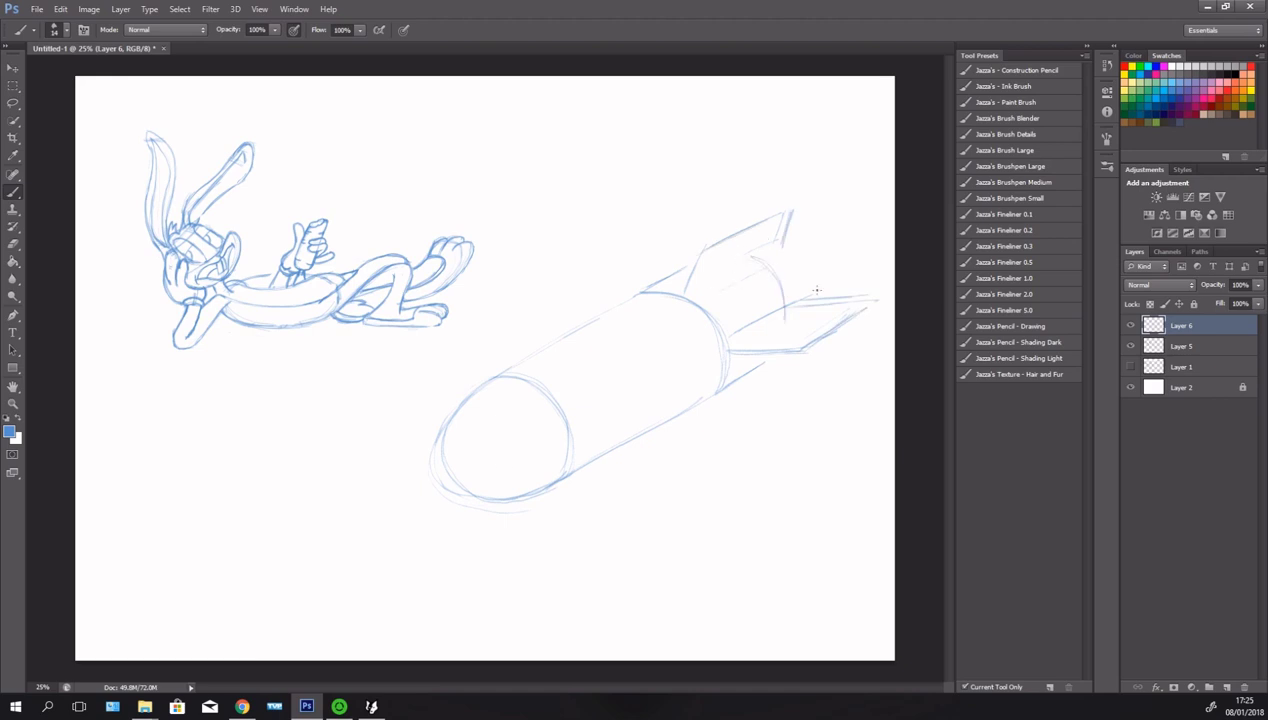
{"action": "left_click_drag", "start_coordinate": [766, 236], "coordinate": [812, 306]}
- Darken the upper fin, undo a trial rear band, and re-stroke the rear arcs
{"action": "left_click_drag", "start_coordinate": [706, 236], "coordinate": [688, 292]}
{"action": "mouse_move", "coordinate": [700, 240]}
{"action": "left_mouse_down"}
{"action": "mouse_move", "coordinate": [798, 186]}
{"action": "mouse_move", "coordinate": [736, 246]}
{"action": "left_mouse_up"}
{"action": "left_click_drag", "start_coordinate": [630, 292], "coordinate": [716, 396]}
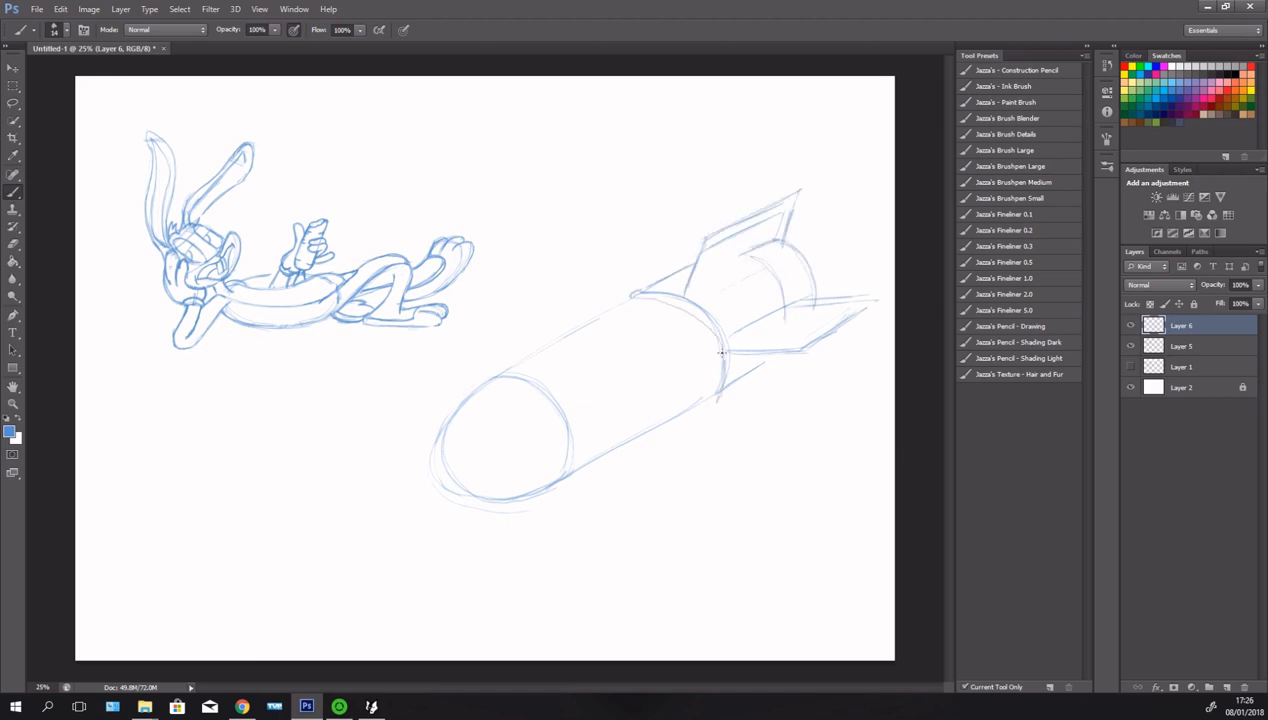
{"action": "left_click_drag", "start_coordinate": [704, 336], "coordinate": [718, 390]}
{"action": "key", "text": "ctrl+alt+z"}
{"action": "key", "text": "ctrl+alt+z"}
{"action": "left_click_drag", "start_coordinate": [756, 268], "coordinate": [696, 300]}
{"action": "mouse_move", "coordinate": [742, 256]}
{"action": "left_mouse_down"}
{"action": "mouse_move", "coordinate": [784, 320]}
{"action": "mouse_move", "coordinate": [876, 298]}
{"action": "left_mouse_up"}
- Lasso-delete the old bomb body lines and re-stroke the tail fins
{"action": "key", "text": "l"}
{"action": "mouse_move", "coordinate": [641, 419]}
{"action": "left_mouse_down"}
{"action": "mouse_move", "coordinate": [690, 296]}
{"action": "mouse_move", "coordinate": [762, 316]}
{"action": "left_mouse_up"}
{"action": "key", "text": "Delete"}
{"action": "key", "text": "b"}
{"action": "left_click_drag", "start_coordinate": [690, 252], "coordinate": [670, 318]}
{"action": "left_click_drag", "start_coordinate": [778, 346], "coordinate": [704, 368]}
{"action": "mouse_move", "coordinate": [804, 178]}
{"action": "left_mouse_down"}
{"action": "mouse_move", "coordinate": [668, 324]}
{"action": "mouse_move", "coordinate": [682, 370]}
{"action": "left_mouse_up"}
{"action": "mouse_move", "coordinate": [646, 334]}
{"action": "left_mouse_down"}
{"action": "mouse_move", "coordinate": [704, 319]}
{"action": "mouse_move", "coordinate": [688, 354]}
{"action": "left_mouse_up"}
{"action": "left_click_drag", "start_coordinate": [548, 364], "coordinate": [664, 335]}
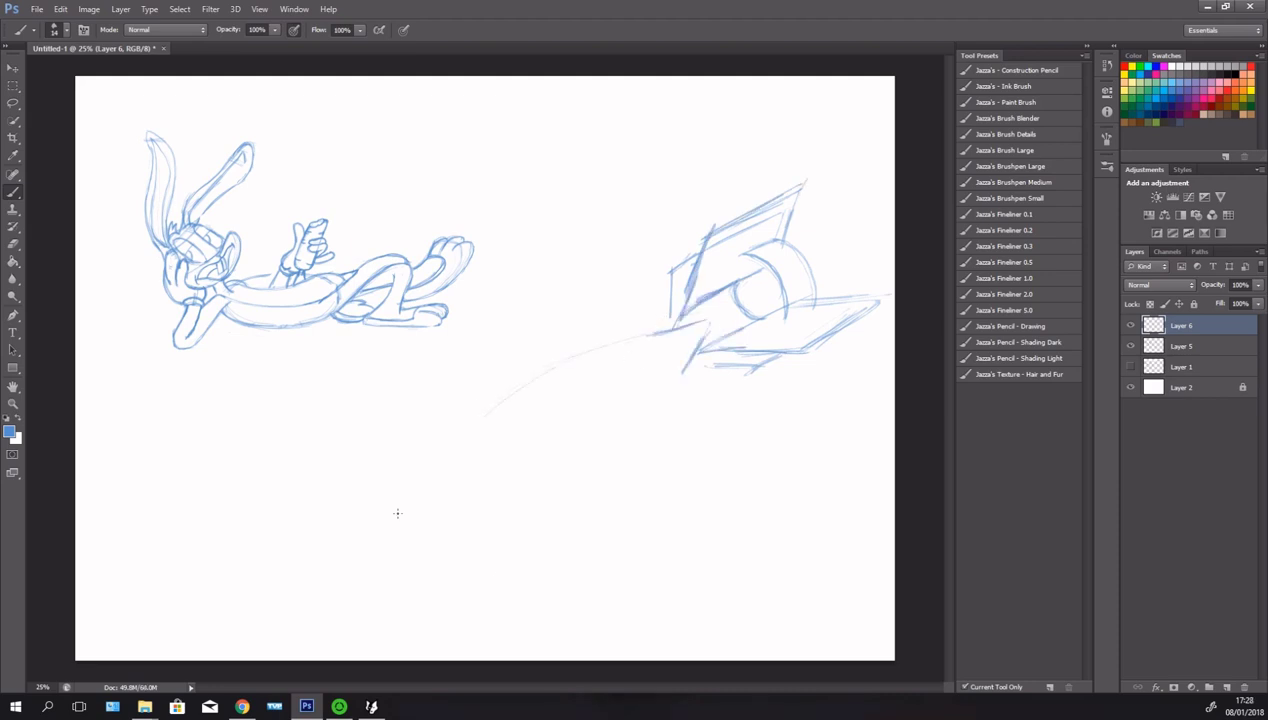
- Sketch and darken the bomb's large teardrop body stretching down-left
{"action": "left_click_drag", "start_coordinate": [603, 365], "coordinate": [673, 425]}
{"action": "mouse_move", "coordinate": [495, 370]}
{"action": "left_mouse_down"}
{"action": "mouse_move", "coordinate": [705, 322]}
{"action": "mouse_move", "coordinate": [420, 585]}
{"action": "left_mouse_up"}
{"action": "left_click_drag", "start_coordinate": [725, 335], "coordinate": [528, 568]}
{"action": "left_click_drag", "start_coordinate": [500, 380], "coordinate": [369, 555]}
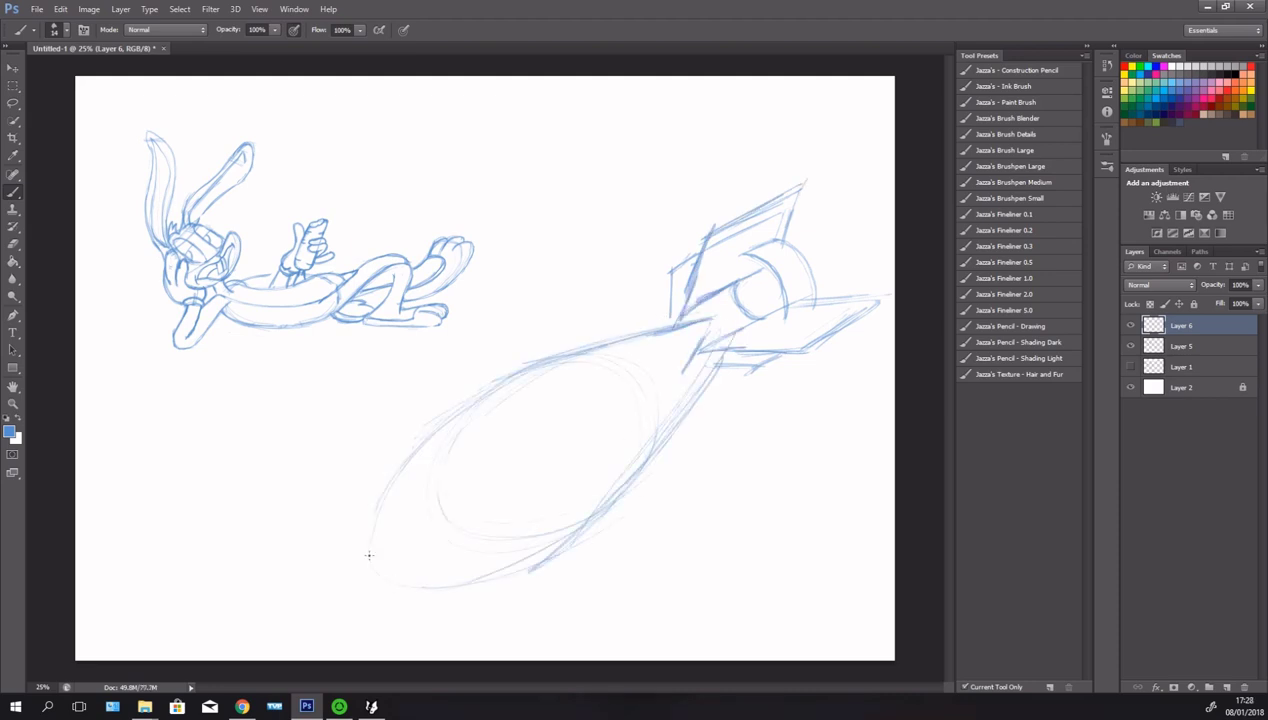
{"action": "mouse_move", "coordinate": [606, 502]}
{"action": "left_mouse_down"}
{"action": "mouse_move", "coordinate": [372, 582]}
{"action": "mouse_move", "coordinate": [480, 388]}
{"action": "mouse_move", "coordinate": [702, 312]}
{"action": "left_mouse_up"}
{"action": "left_click_drag", "start_coordinate": [362, 520], "coordinate": [544, 560]}
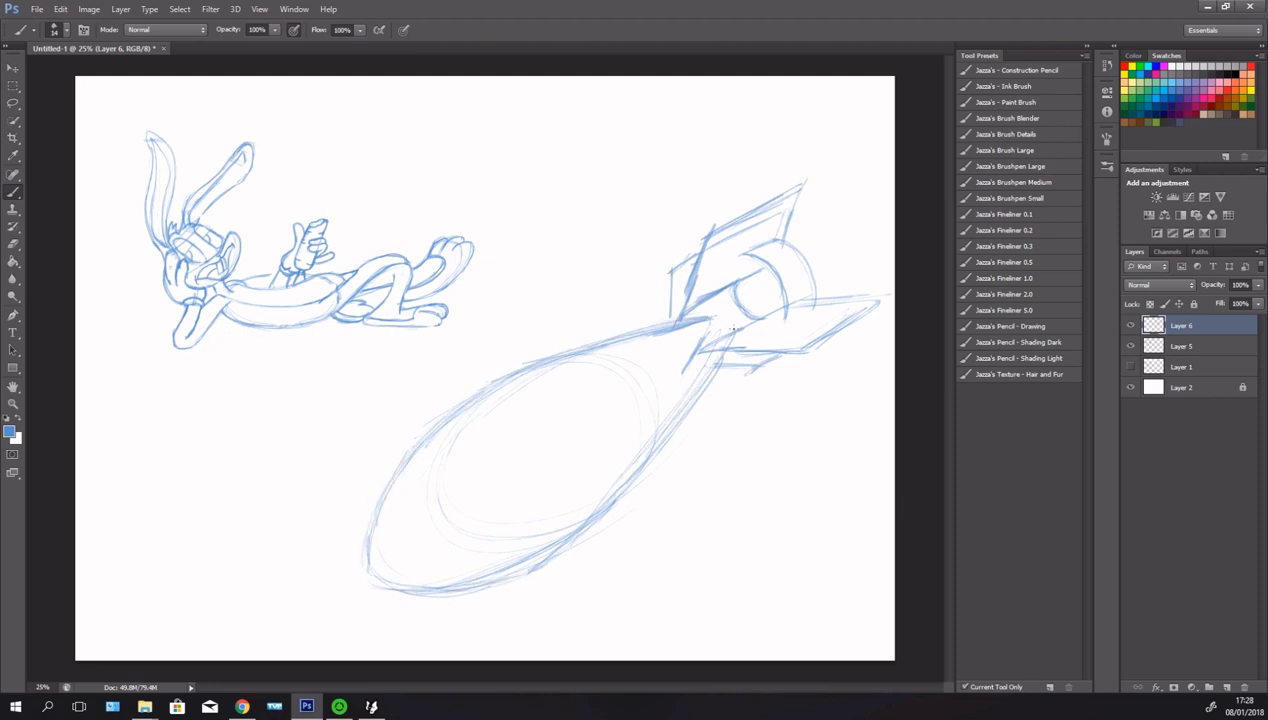
- Lasso the tail fins and tilt them slightly to match the body
{"action": "key", "text": "l"}
{"action": "left_click_drag", "start_coordinate": [662, 331], "coordinate": [628, 390]}
{"action": "key", "text": "ctrl+t"}
{"action": "left_click_drag", "start_coordinate": [902, 383], "coordinate": [910, 365]}
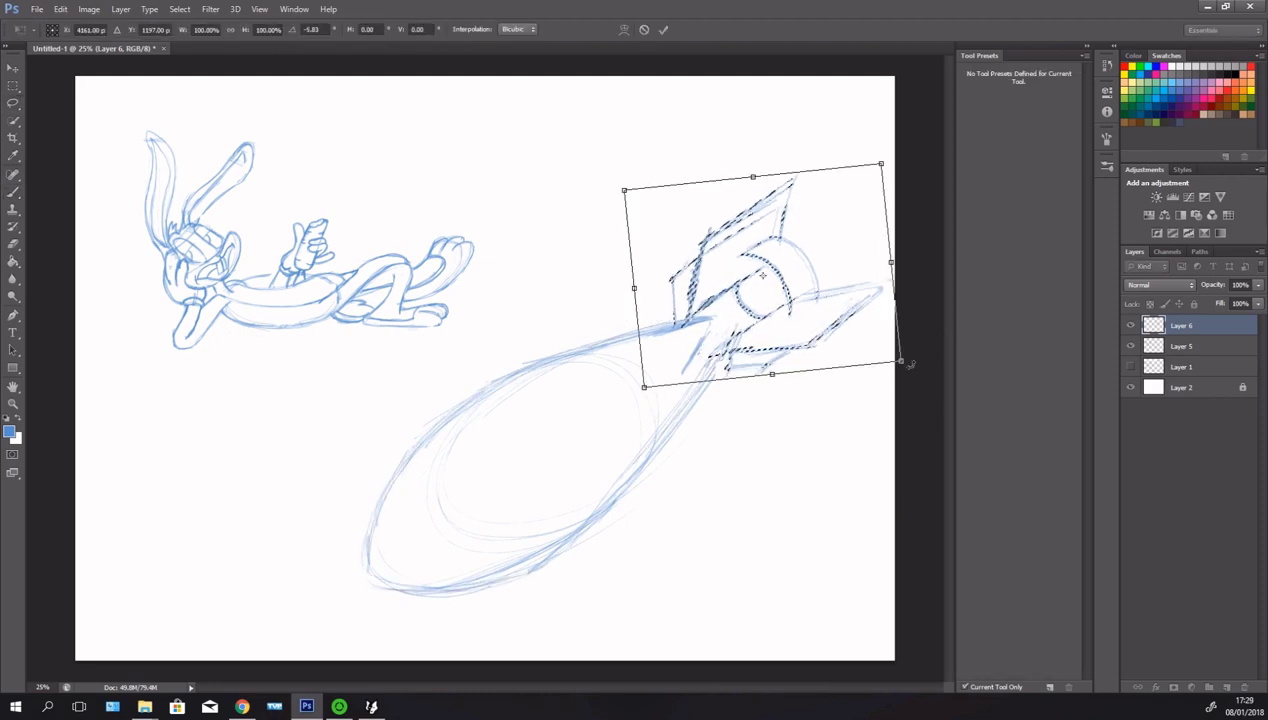
{"action": "key", "text": "Return"}
- Add pencil strokes along the bomb body and fins, including the nose curve
{"action": "key", "text": "b"}
{"action": "left_click_drag", "start_coordinate": [484, 388], "coordinate": [369, 538]}
{"action": "left_click_drag", "start_coordinate": [448, 418], "coordinate": [664, 320]}
{"action": "left_click_drag", "start_coordinate": [748, 298], "coordinate": [472, 584]}
{"action": "left_click_drag", "start_coordinate": [626, 498], "coordinate": [362, 590]}
{"action": "left_click_drag", "start_coordinate": [470, 478], "coordinate": [452, 578]}
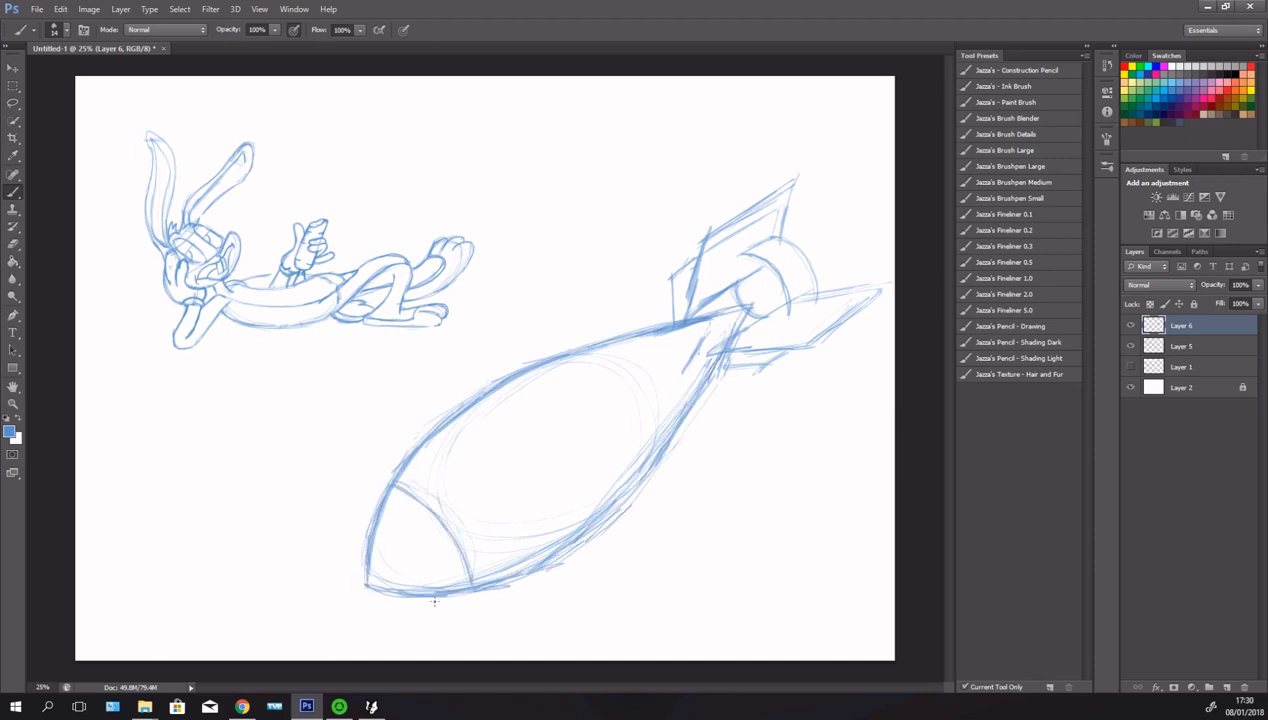
- Rotate the bomb sketch, then tilt and move the rabbit down onto the bomb
{"action": "key", "text": "ctrl+t"}
{"action": "left_click_drag", "start_coordinate": [905, 610], "coordinate": [700, 680]}
{"action": "left_click", "coordinate": [1181, 346]}
{"action": "key", "text": "ctrl+t"}
{"action": "left_click_drag", "start_coordinate": [495, 355], "coordinate": [507, 330]}
{"action": "left_click_drag", "start_coordinate": [377, 240], "coordinate": [419, 362]}
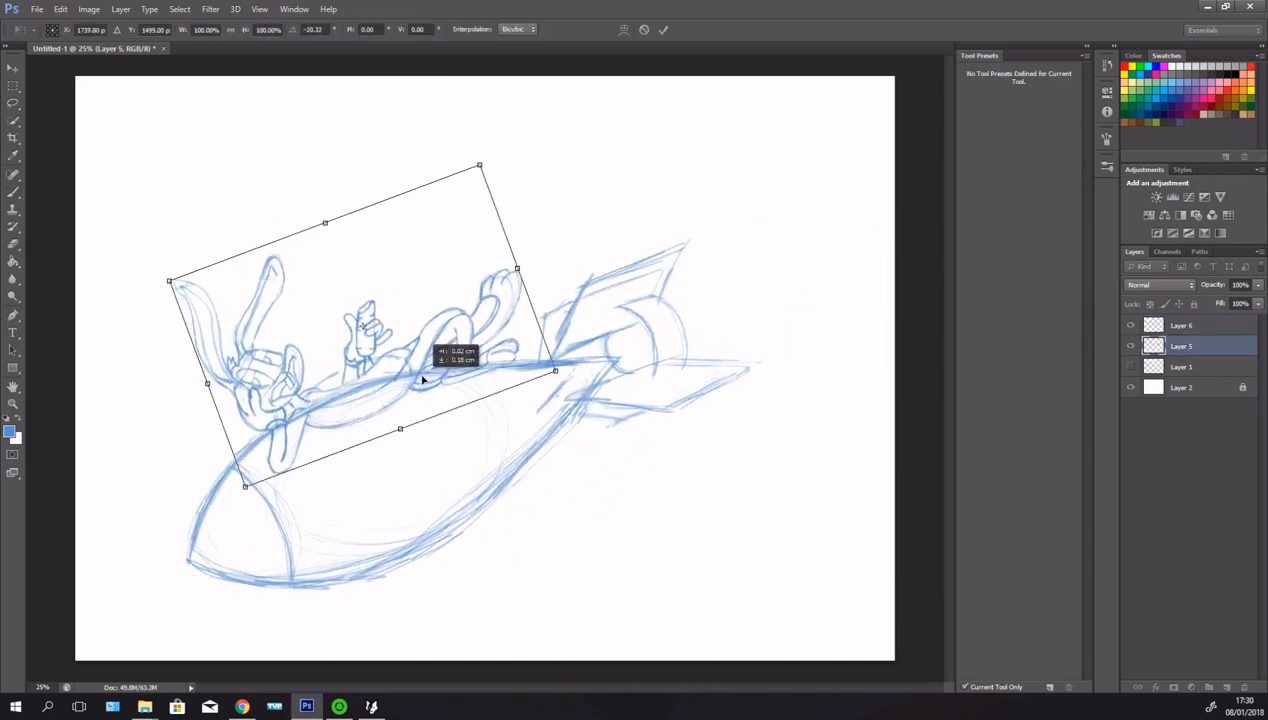
{"action": "key", "text": "Return"}
- Rename the sketch layers to 'bomb' and 'bugs'
{"action": "double_click", "coordinate": [1181, 346]}
{"action": "type", "text": "bomb"}
{"action": "double_click", "coordinate": [1181, 325]}
{"action": "type", "text": "bugs"}
- Erase stray lines on the bomb's top edge and shift both sketch layers upward
{"action": "left_click", "coordinate": [1178, 346]}
{"action": "key", "text": "e"}
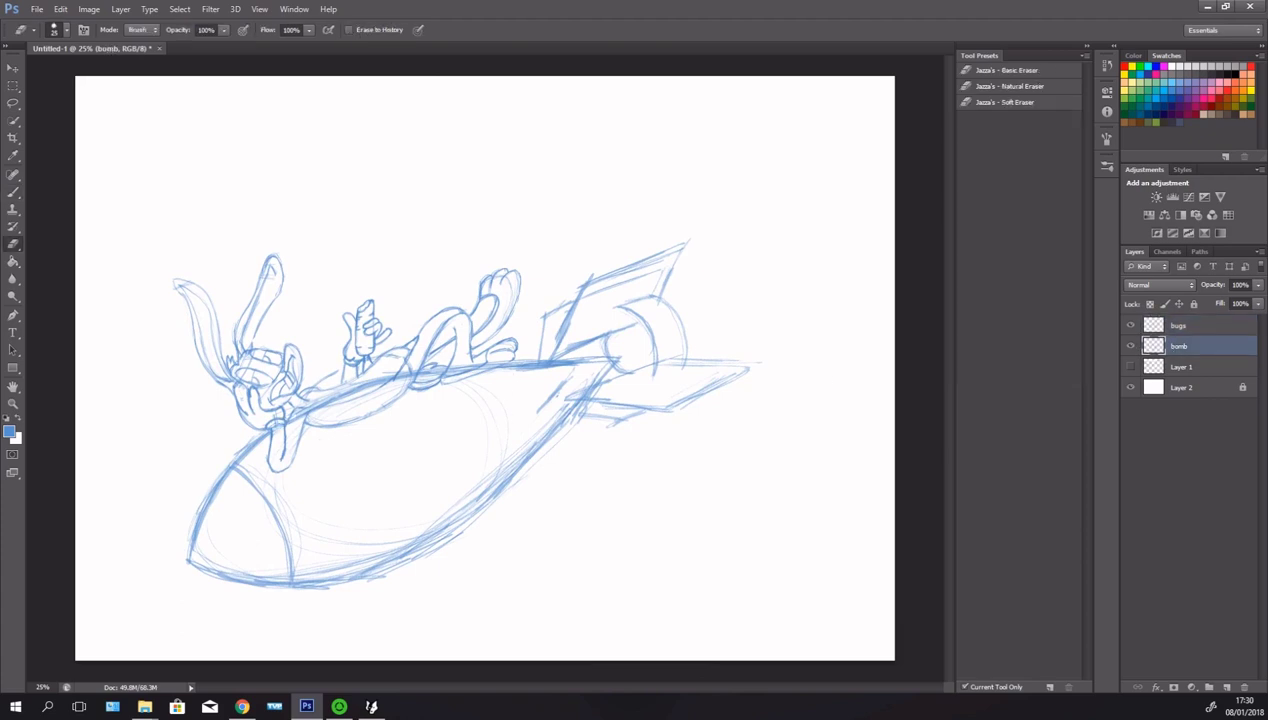
{"action": "left_click_drag", "start_coordinate": [270, 425], "coordinate": [515, 360]}
{"action": "left_click", "coordinate": [1178, 325], "text": "ctrl"}
{"action": "key", "text": "v"}
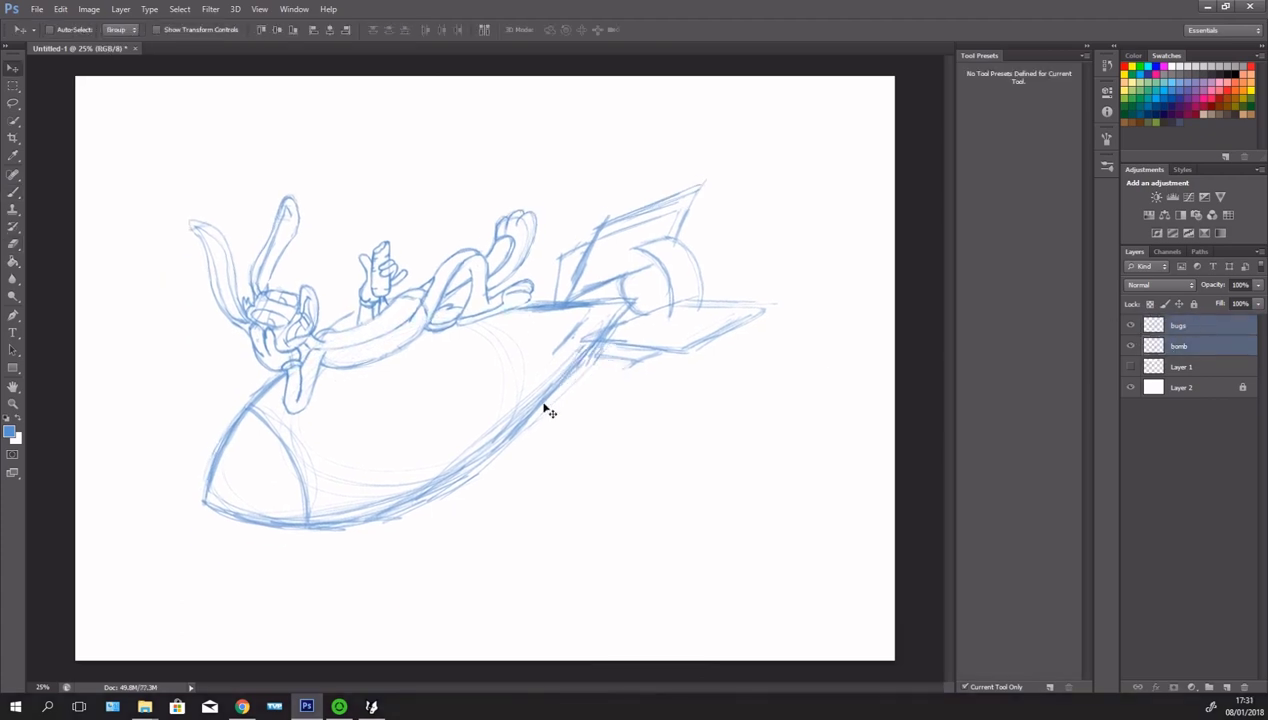
{"action": "left_click_drag", "start_coordinate": [735, 412], "coordinate": [730, 370]}
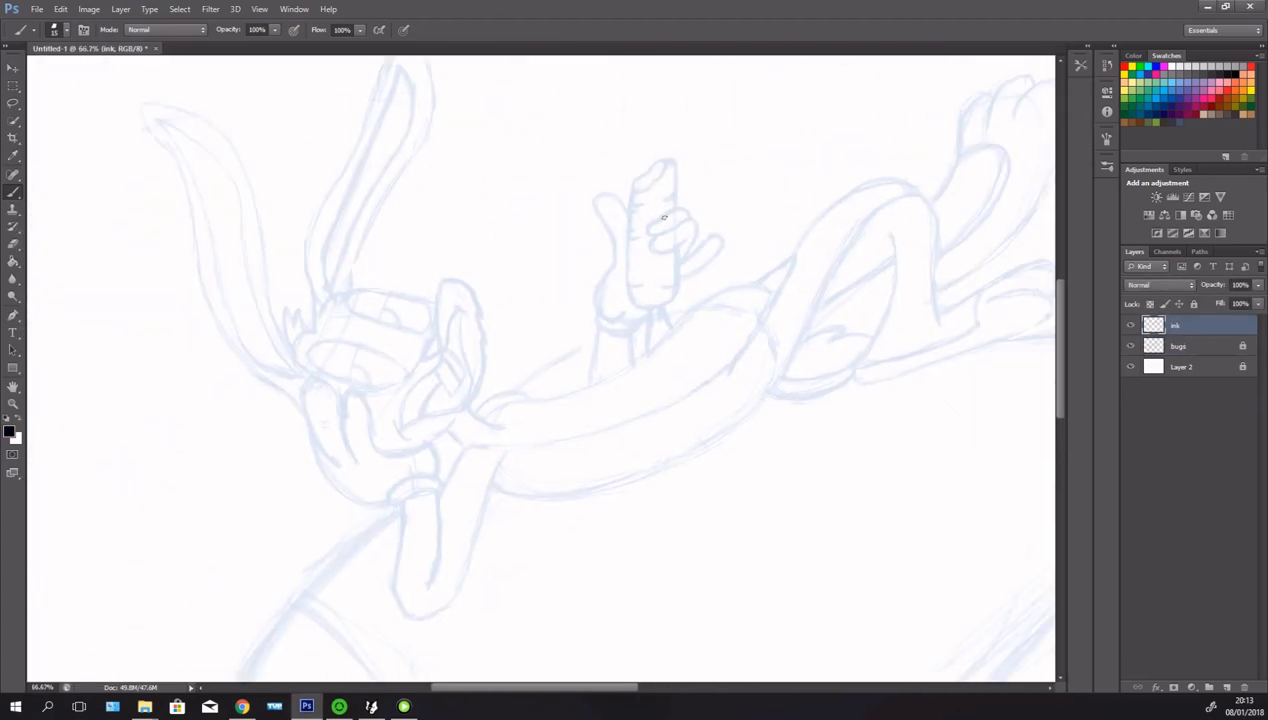
- Ink the fingers curled around the carrot and the carrot's sides, leaves and bitten tip
{"action": "mouse_move", "coordinate": [648, 228]}
{"action": "left_mouse_down"}
{"action": "mouse_move", "coordinate": [688, 214]}
{"action": "mouse_move", "coordinate": [684, 260]}
{"action": "left_mouse_up"}
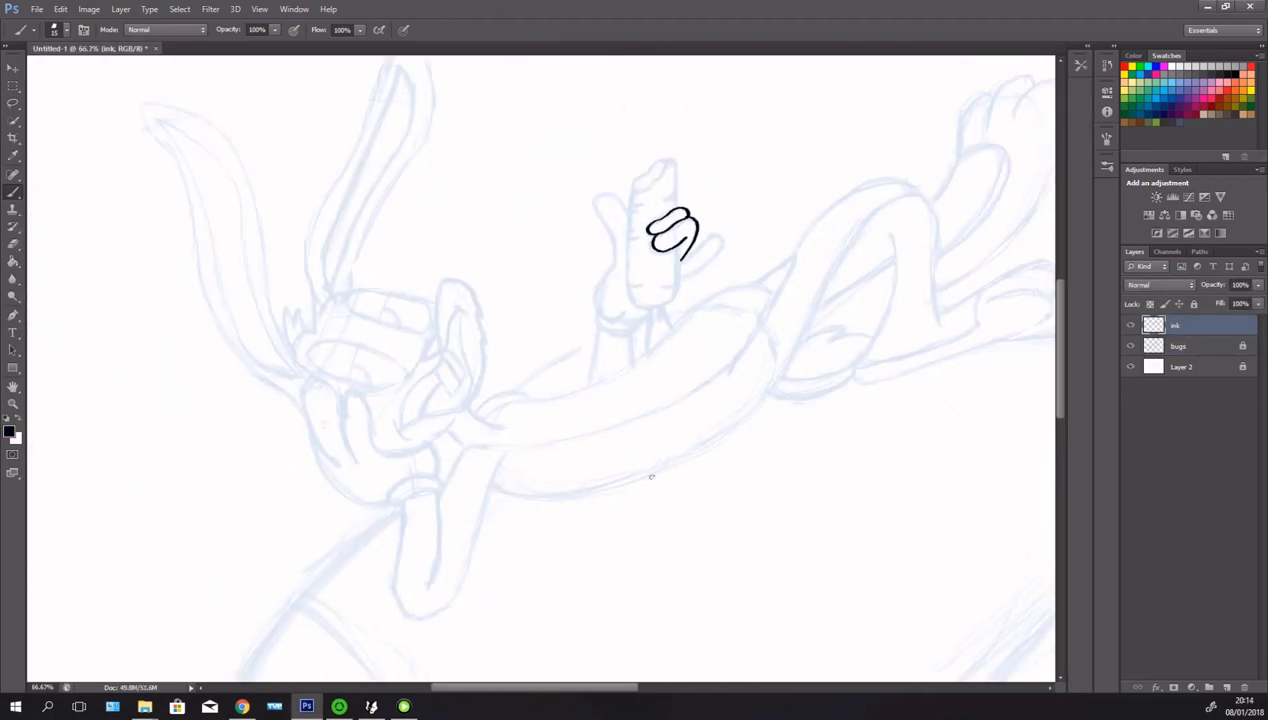
{"action": "mouse_move", "coordinate": [678, 256]}
{"action": "left_mouse_down"}
{"action": "mouse_move", "coordinate": [718, 233]}
{"action": "mouse_move", "coordinate": [614, 318]}
{"action": "mouse_move", "coordinate": [645, 350]}
{"action": "left_mouse_up"}
{"action": "left_click_drag", "start_coordinate": [660, 305], "coordinate": [668, 325]}
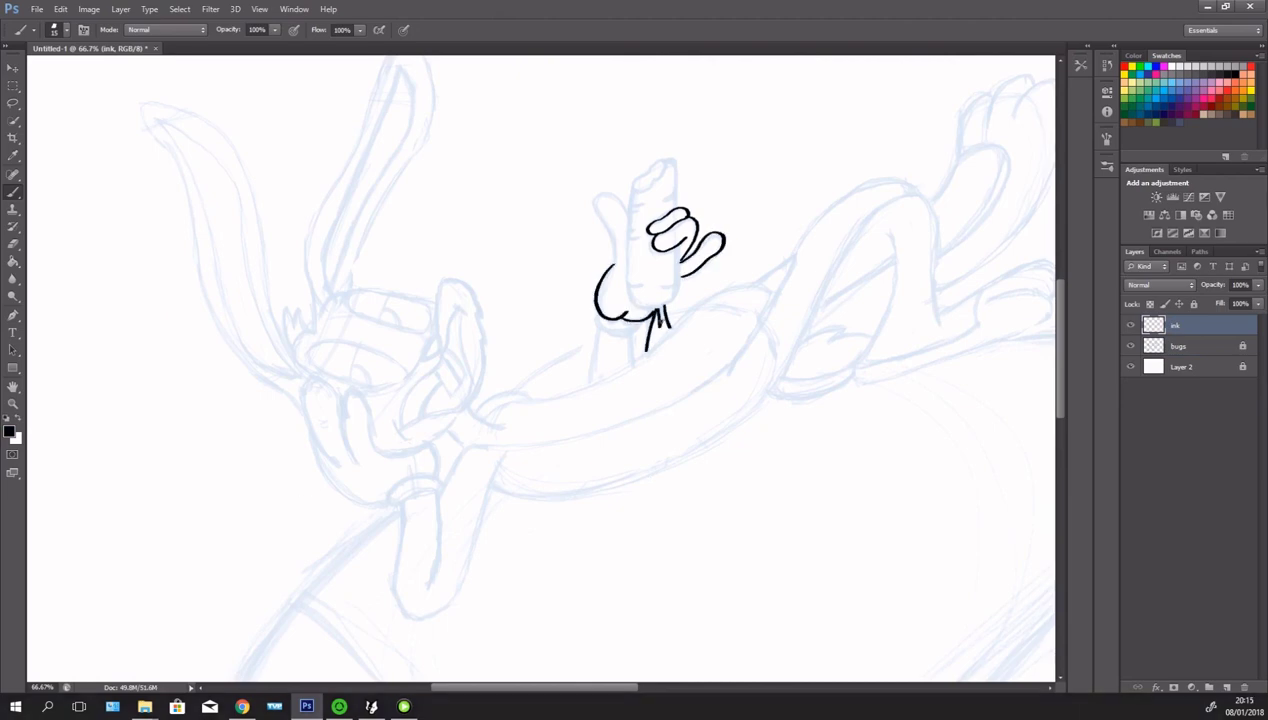
{"action": "left_click_drag", "start_coordinate": [678, 240], "coordinate": [657, 304]}
{"action": "left_click_drag", "start_coordinate": [648, 170], "coordinate": [676, 160]}
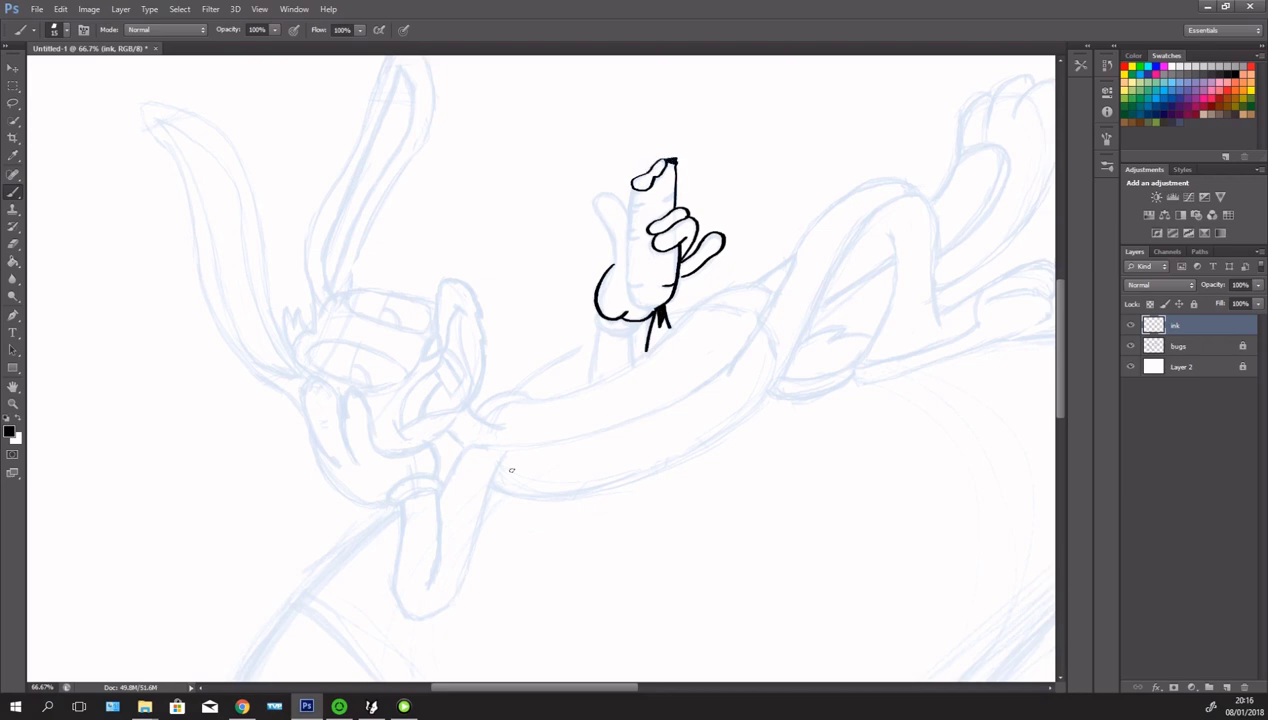
{"action": "left_click_drag", "start_coordinate": [632, 186], "coordinate": [628, 312]}
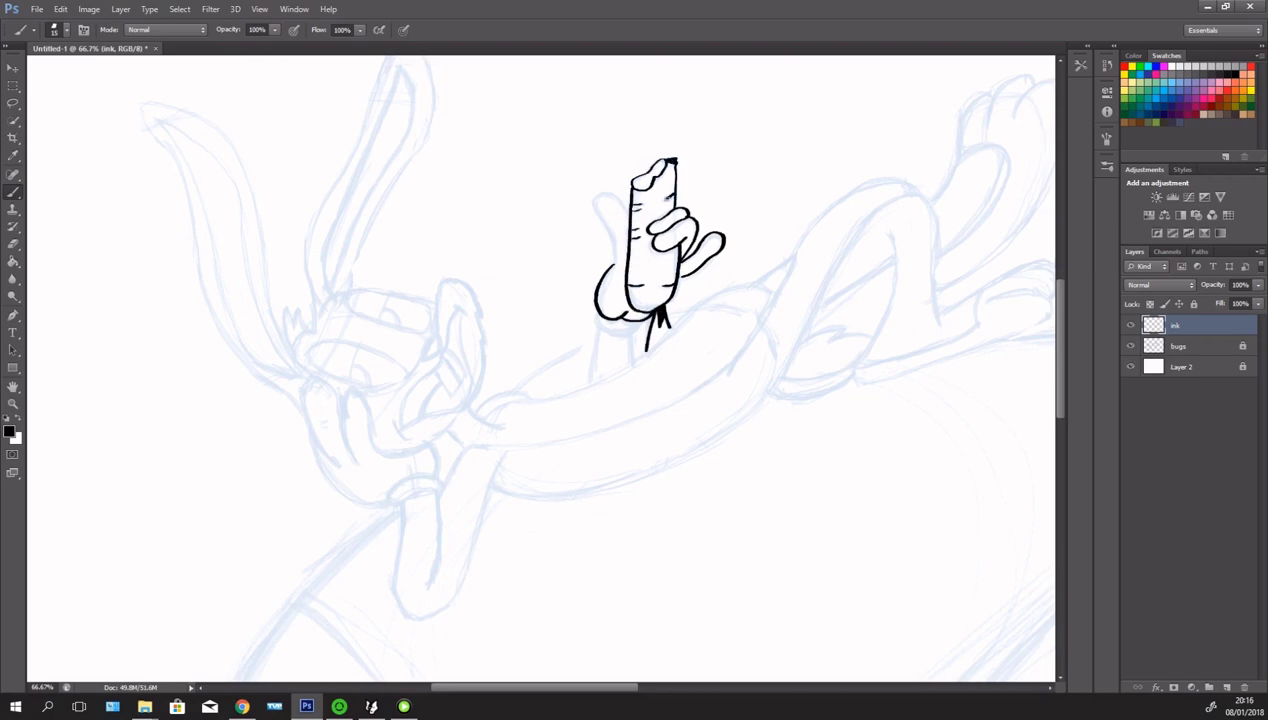
{"action": "mouse_move", "coordinate": [612, 263]}
{"action": "left_mouse_down"}
{"action": "mouse_move", "coordinate": [590, 220]}
{"action": "mouse_move", "coordinate": [624, 192]}
{"action": "mouse_move", "coordinate": [612, 266]}
{"action": "left_mouse_up"}
{"action": "key", "text": "ctrl+z"}
- Ink the hand outline, mouth curve, chest line and forearm
{"action": "left_click_drag", "start_coordinate": [596, 312], "coordinate": [642, 324]}
{"action": "mouse_move", "coordinate": [468, 410]}
{"action": "left_mouse_down"}
{"action": "mouse_move", "coordinate": [520, 390]}
{"action": "mouse_move", "coordinate": [538, 398]}
{"action": "left_mouse_up"}
{"action": "mouse_move", "coordinate": [466, 408]}
{"action": "left_mouse_down"}
{"action": "mouse_move", "coordinate": [505, 430]}
{"action": "mouse_move", "coordinate": [548, 394]}
{"action": "mouse_move", "coordinate": [777, 289]}
{"action": "left_mouse_up"}
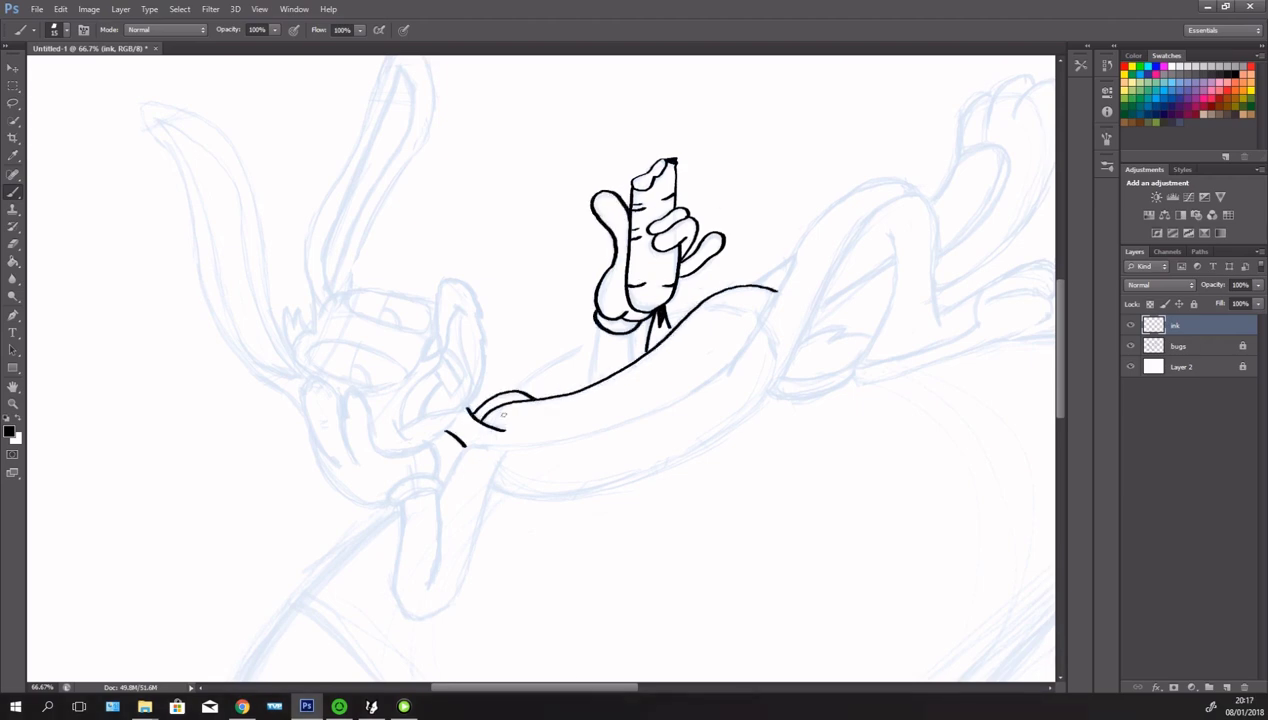
{"action": "left_click_drag", "start_coordinate": [595, 322], "coordinate": [584, 385]}
{"action": "mouse_move", "coordinate": [479, 447]}
{"action": "left_mouse_down"}
{"action": "mouse_move", "coordinate": [440, 486]}
{"action": "mouse_move", "coordinate": [387, 500]}
{"action": "mouse_move", "coordinate": [396, 604]}
{"action": "mouse_move", "coordinate": [488, 490]}
{"action": "mouse_move", "coordinate": [636, 492]}
{"action": "mouse_move", "coordinate": [778, 378]}
{"action": "mouse_move", "coordinate": [852, 368]}
{"action": "mouse_move", "coordinate": [878, 332]}
{"action": "left_mouse_up"}
- Ink the long crossed leg and the other leg reaching to the foot
{"action": "mouse_move", "coordinate": [490, 448]}
{"action": "left_mouse_down"}
{"action": "mouse_move", "coordinate": [700, 374]}
{"action": "mouse_move", "coordinate": [800, 232]}
{"action": "mouse_move", "coordinate": [920, 190]}
{"action": "left_mouse_up"}
{"action": "mouse_move", "coordinate": [920, 190]}
{"action": "left_mouse_down"}
{"action": "mouse_move", "coordinate": [883, 237]}
{"action": "mouse_move", "coordinate": [740, 282]}
{"action": "left_mouse_up"}
{"action": "mouse_move", "coordinate": [674, 326]}
{"action": "left_mouse_down"}
{"action": "mouse_move", "coordinate": [589, 469]}
{"action": "mouse_move", "coordinate": [736, 282]}
{"action": "mouse_move", "coordinate": [757, 416]}
{"action": "mouse_move", "coordinate": [712, 384]}
{"action": "left_mouse_up"}
{"action": "left_click_drag", "start_coordinate": [712, 384], "coordinate": [676, 470]}
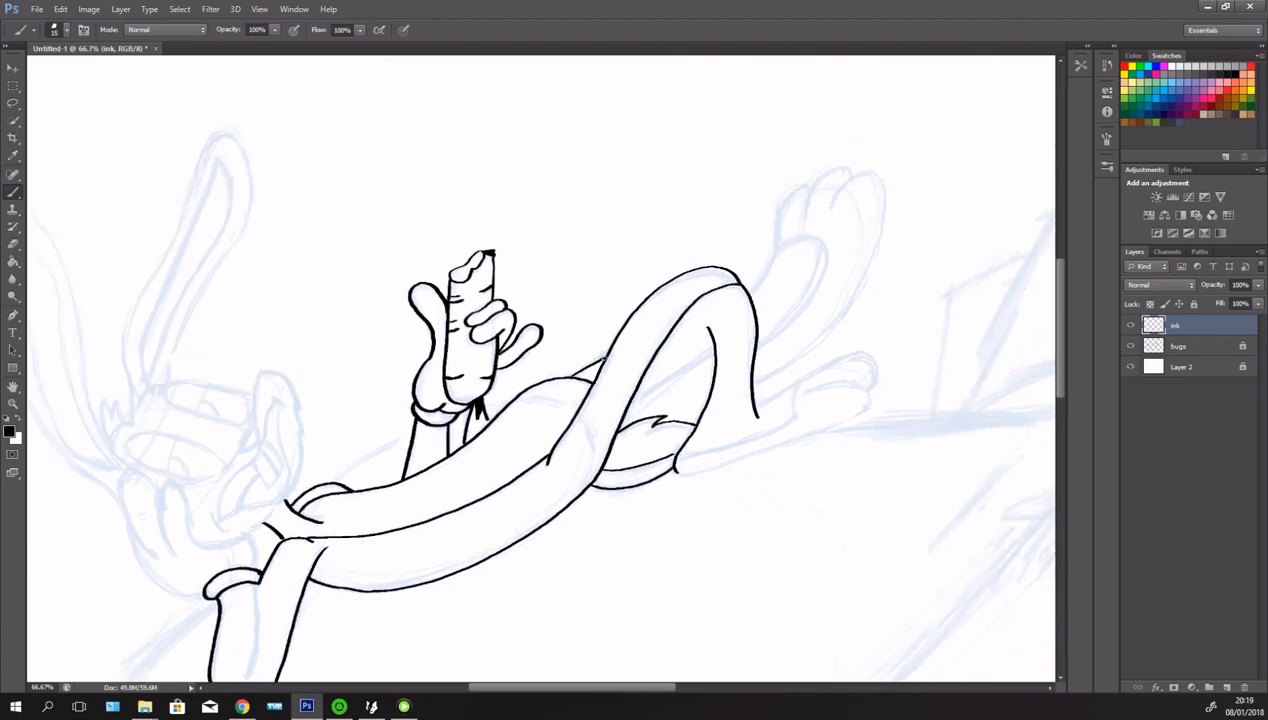
{"action": "key", "text": "ctrl+minus"}
{"action": "mouse_move", "coordinate": [636, 432]}
{"action": "left_mouse_down"}
{"action": "mouse_move", "coordinate": [724, 398]}
{"action": "mouse_move", "coordinate": [785, 350]}
{"action": "mouse_move", "coordinate": [730, 404]}
{"action": "left_mouse_up"}
{"action": "left_click_drag", "start_coordinate": [756, 402], "coordinate": [638, 440]}
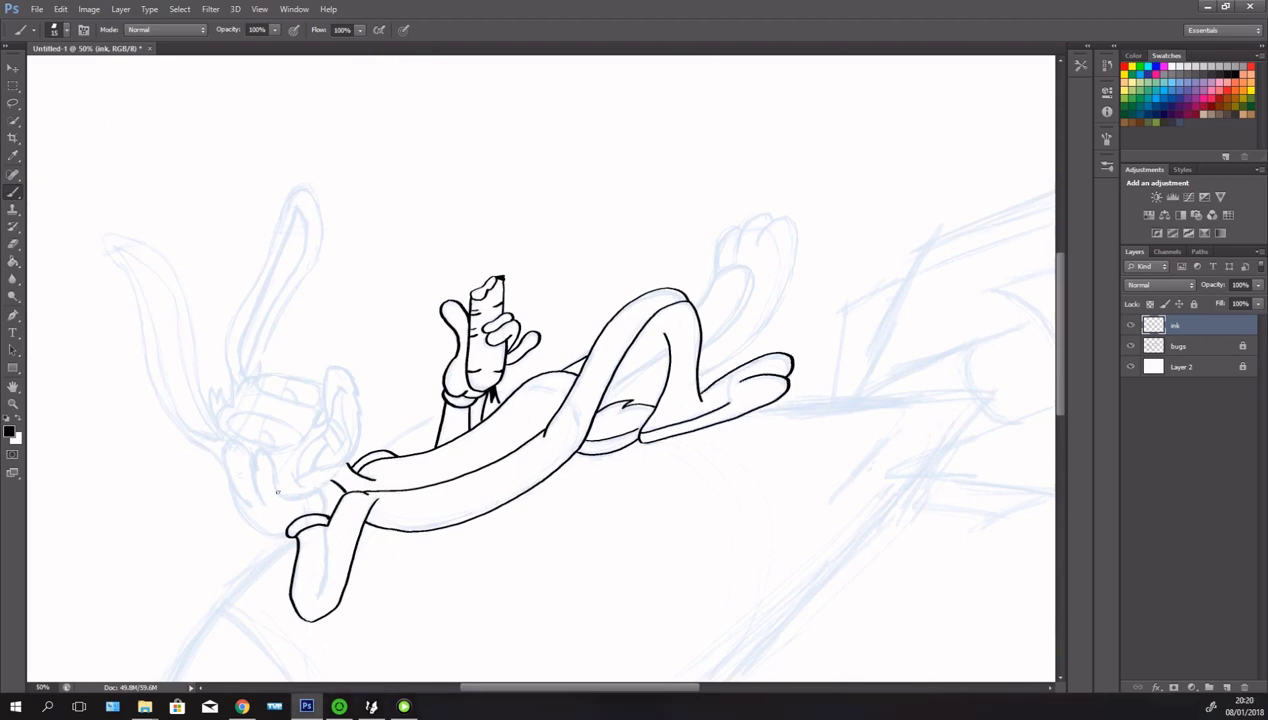
{"action": "mouse_move", "coordinate": [724, 384]}
{"action": "left_mouse_down"}
{"action": "mouse_move", "coordinate": [630, 384]}
{"action": "mouse_move", "coordinate": [690, 216]}
{"action": "mouse_move", "coordinate": [604, 370]}
{"action": "left_mouse_up"}
{"action": "key", "text": "ctrl+z"}
- Ink the raised foot's outline and the fingers of the hand by the cheek
{"action": "left_click_drag", "start_coordinate": [678, 216], "coordinate": [600, 308]}
{"action": "mouse_move", "coordinate": [655, 266]}
{"action": "left_mouse_down"}
{"action": "mouse_move", "coordinate": [602, 346]}
{"action": "mouse_move", "coordinate": [616, 282]}
{"action": "mouse_move", "coordinate": [602, 352]}
{"action": "left_mouse_up"}
{"action": "key", "text": "ctrl+z"}
{"action": "left_click_drag", "start_coordinate": [600, 352], "coordinate": [877, 242]}
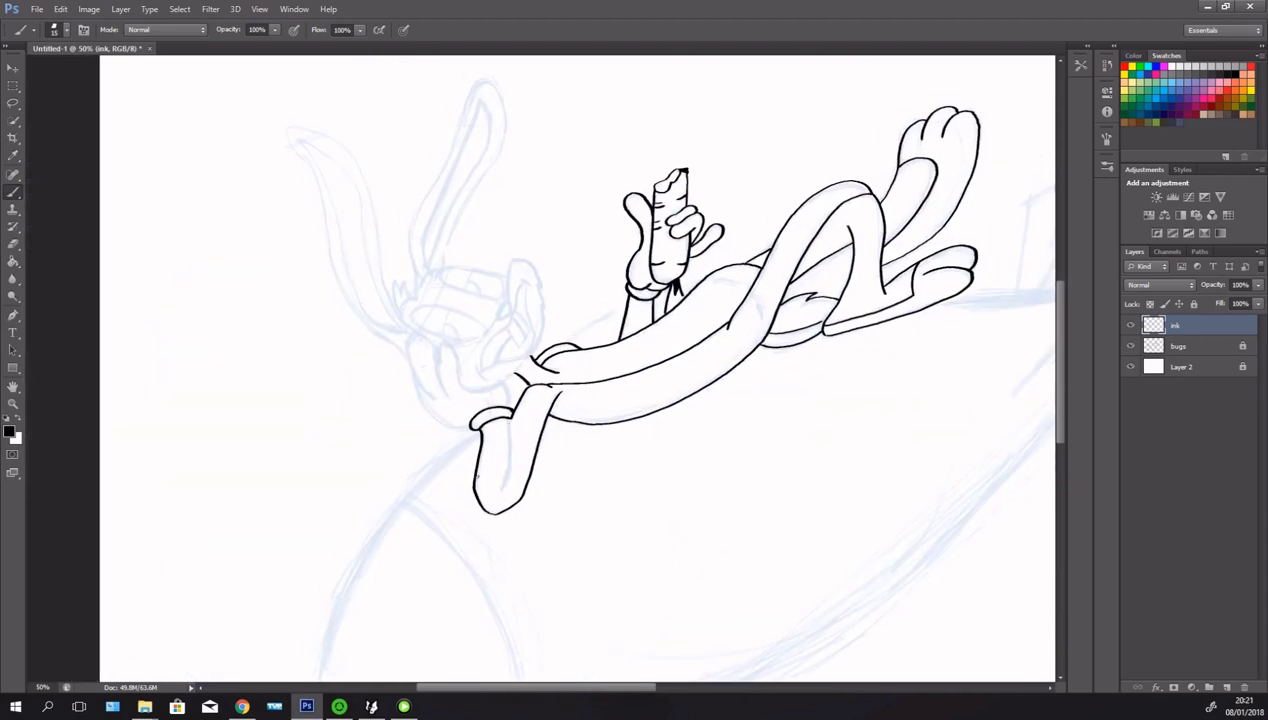
{"action": "mouse_move", "coordinate": [506, 390]}
{"action": "left_mouse_down"}
{"action": "mouse_move", "coordinate": [436, 375]}
{"action": "mouse_move", "coordinate": [430, 345]}
{"action": "mouse_move", "coordinate": [470, 428]}
{"action": "left_mouse_up"}
{"action": "key", "text": "ctrl+z"}
{"action": "key", "text": "ctrl+z"}
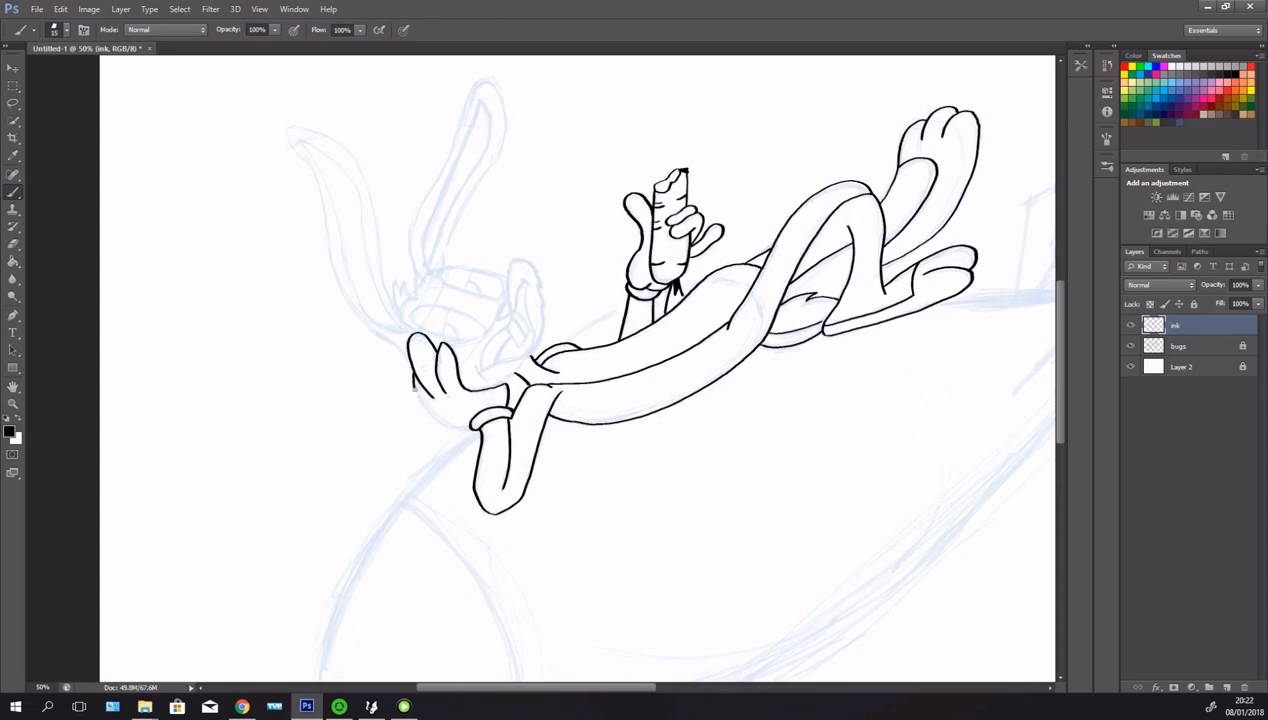
{"action": "left_click_drag", "start_coordinate": [410, 383], "coordinate": [466, 426]}
- Ink the muzzle, the line down to the mouth, and small details near the hand
{"action": "mouse_move", "coordinate": [507, 298]}
{"action": "left_mouse_down"}
{"action": "mouse_move", "coordinate": [541, 286]}
{"action": "mouse_move", "coordinate": [477, 367]}
{"action": "left_mouse_up"}
{"action": "mouse_move", "coordinate": [511, 290]}
{"action": "left_mouse_down"}
{"action": "mouse_move", "coordinate": [522, 276]}
{"action": "mouse_move", "coordinate": [512, 370]}
{"action": "left_mouse_up"}
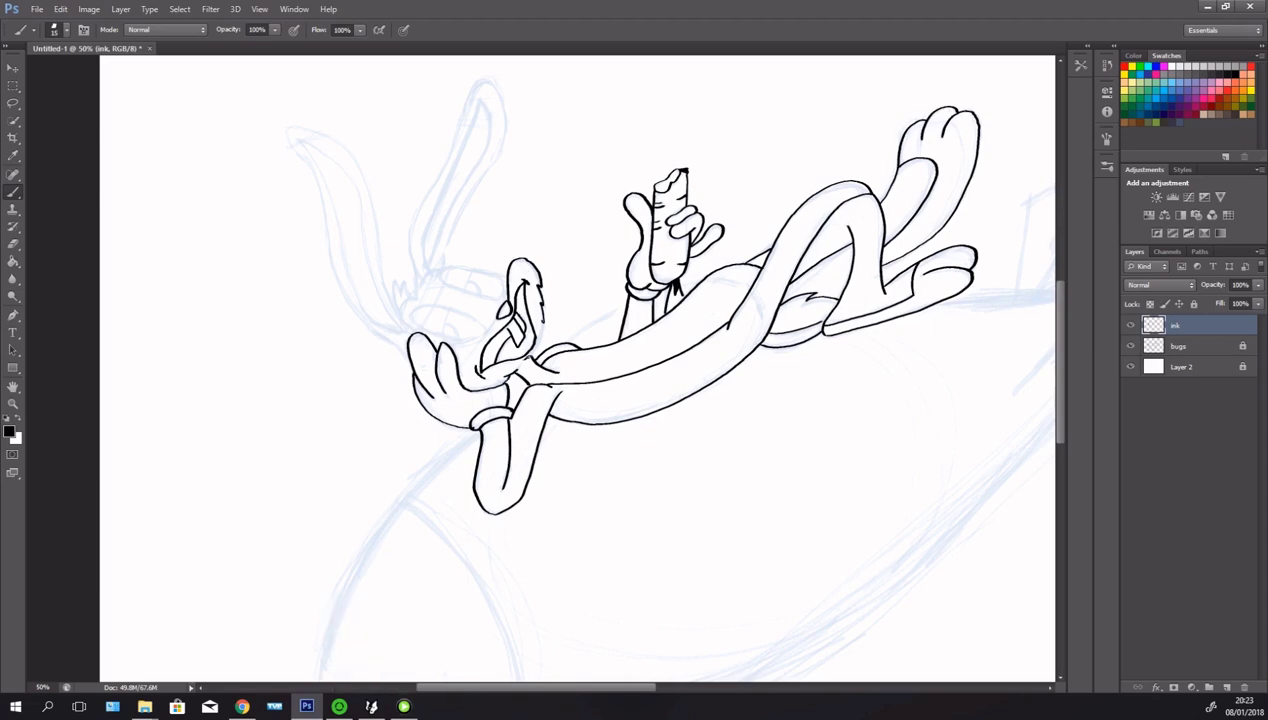
{"action": "left_click_drag", "start_coordinate": [538, 320], "coordinate": [524, 354]}
{"action": "left_click_drag", "start_coordinate": [454, 307], "coordinate": [440, 335]}
{"action": "left_click_drag", "start_coordinate": [433, 340], "coordinate": [432, 372]}
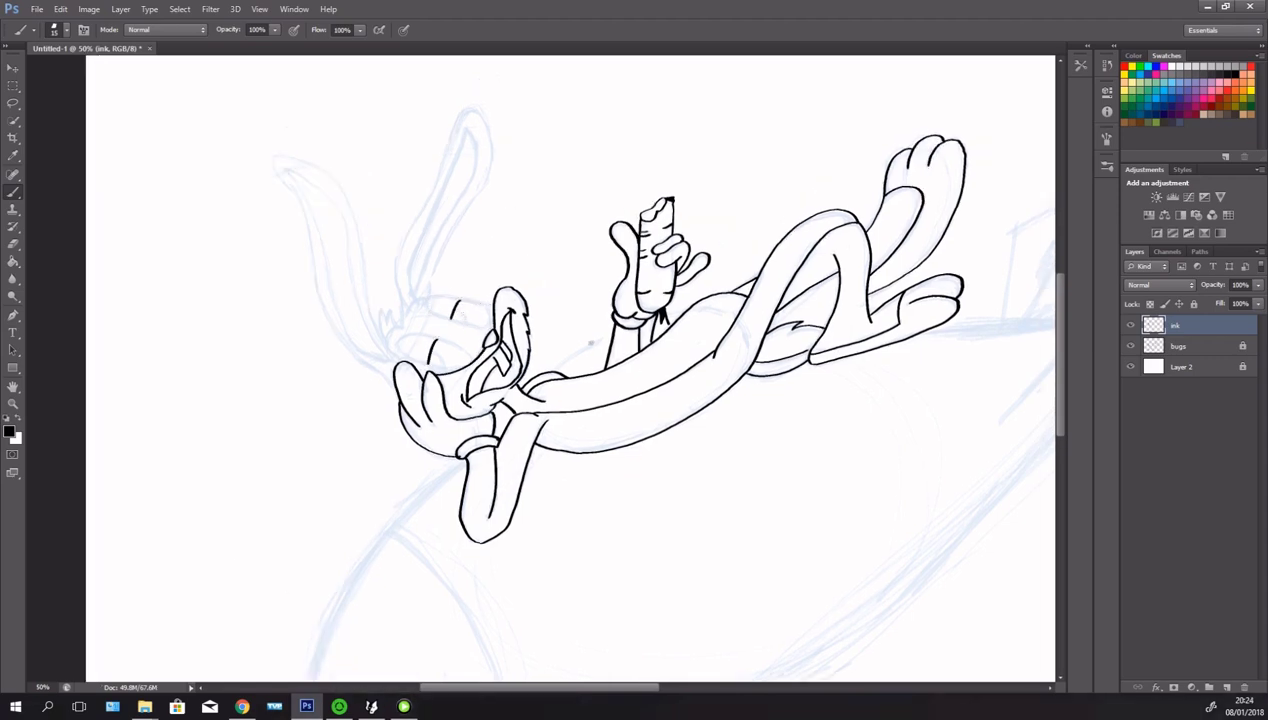
{"action": "left_click_drag", "start_coordinate": [471, 300], "coordinate": [592, 358]}
{"action": "left_click_drag", "start_coordinate": [462, 395], "coordinate": [438, 450]}
- Ink the remaining fingers by the face and turn the view back upright
{"action": "key", "text": "ctrl+z"}
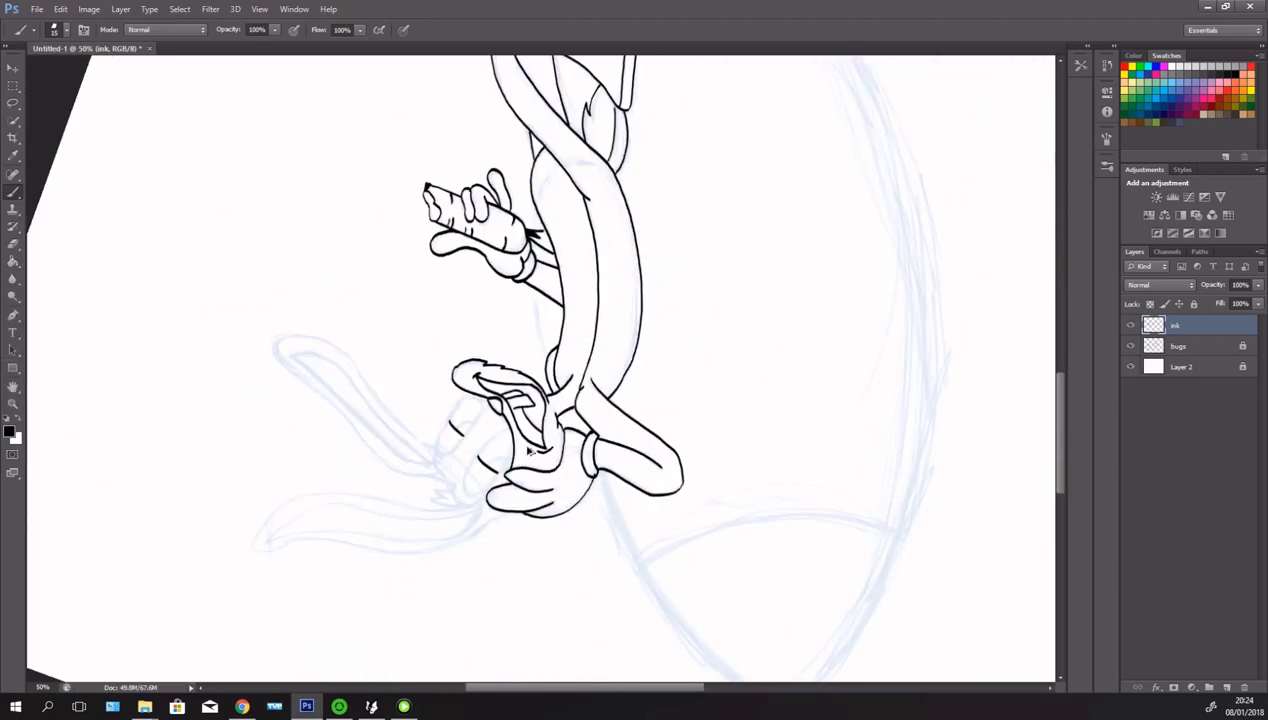
{"action": "left_click_drag", "start_coordinate": [463, 397], "coordinate": [500, 484]}
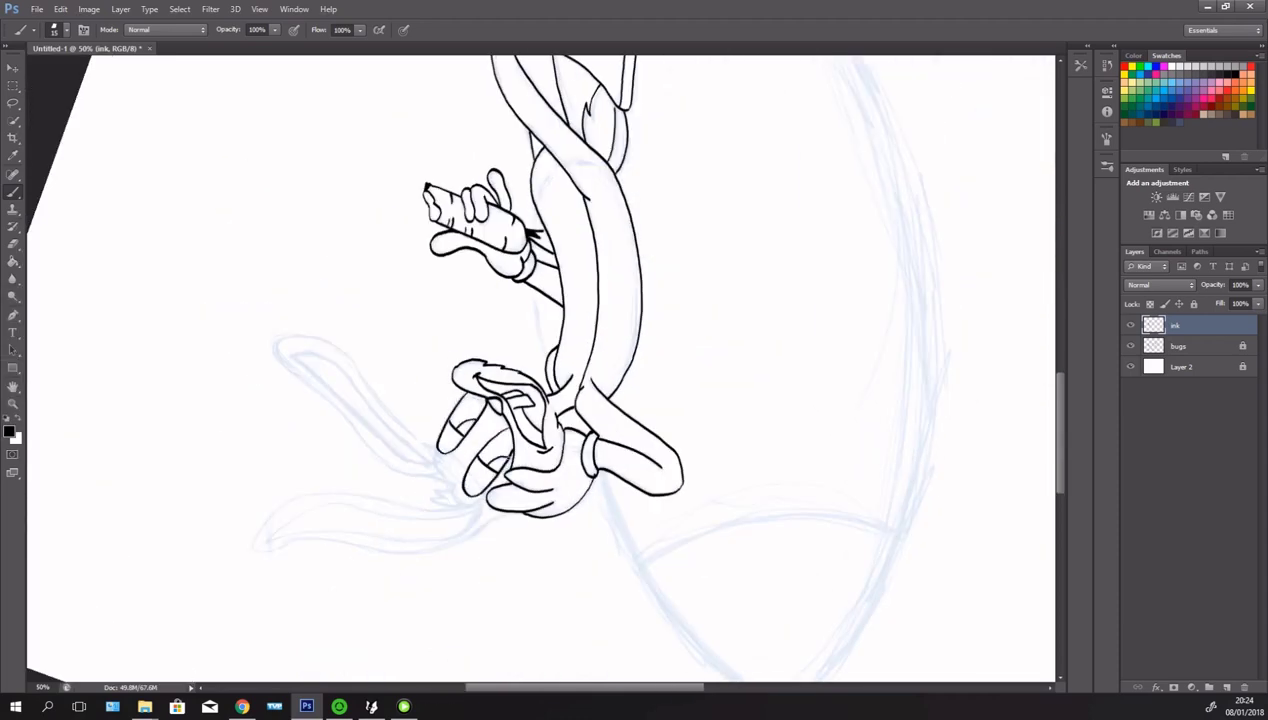
{"action": "mouse_move", "coordinate": [473, 624]}
{"action": "left_mouse_down"}
{"action": "mouse_move", "coordinate": [400, 322]}
{"action": "mouse_move", "coordinate": [472, 205]}
{"action": "mouse_move", "coordinate": [430, 296]}
{"action": "left_mouse_up"}
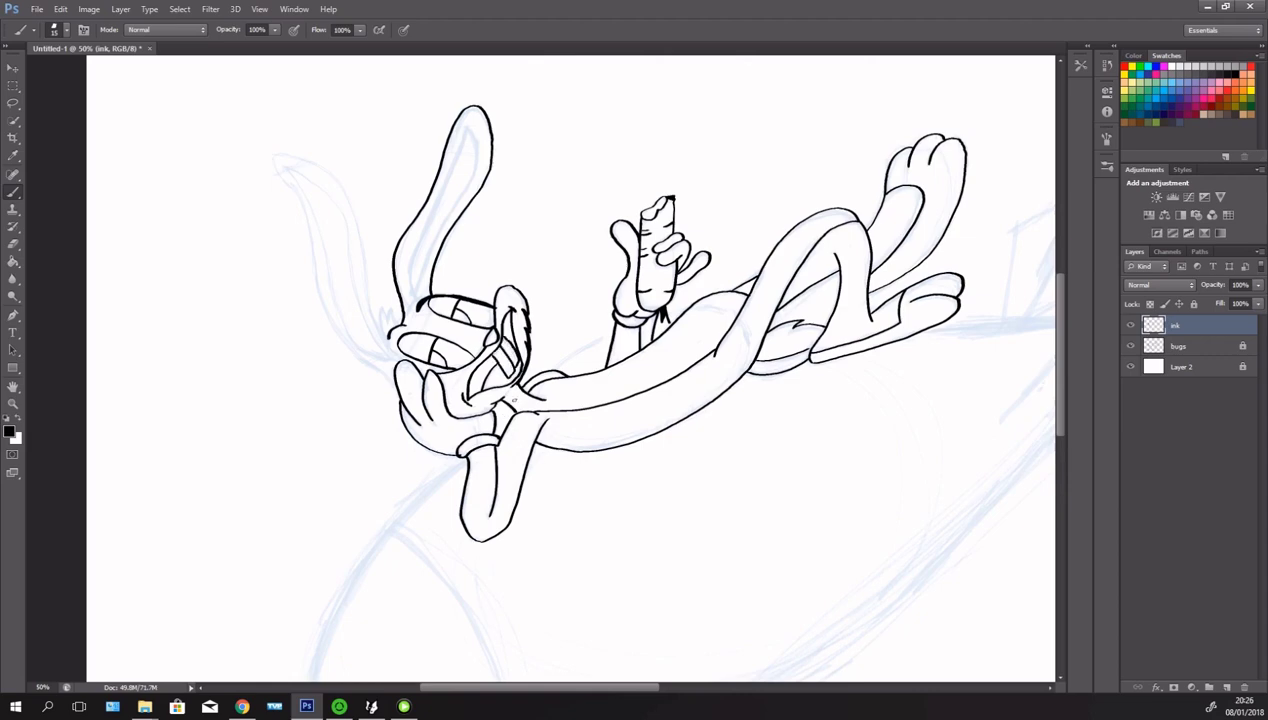
{"action": "left_click_drag", "start_coordinate": [436, 376], "coordinate": [480, 410]}
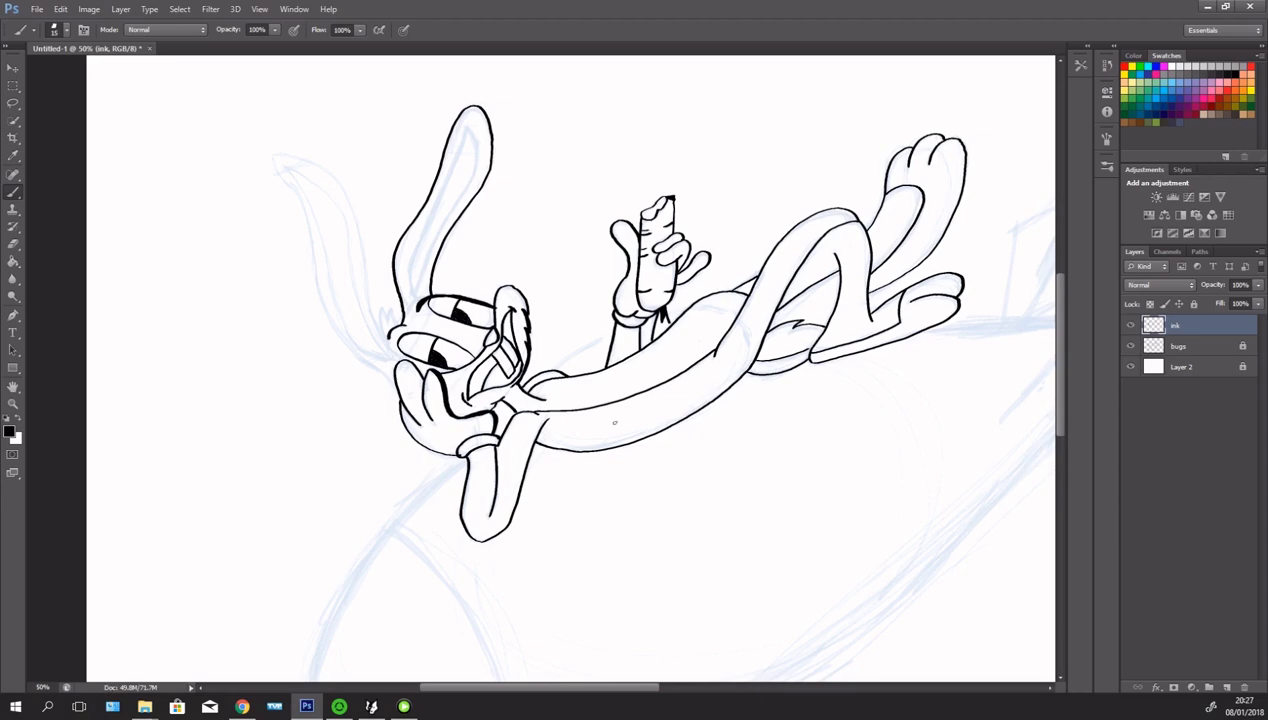
- Ink the cheek fur tufts and both ears, then zoom out to 33.3%
{"action": "left_click_drag", "start_coordinate": [388, 328], "coordinate": [381, 306]}
{"action": "mouse_move", "coordinate": [362, 360]}
{"action": "left_mouse_down"}
{"action": "mouse_move", "coordinate": [275, 160]}
{"action": "mouse_move", "coordinate": [395, 350]}
{"action": "left_mouse_up"}
{"action": "mouse_move", "coordinate": [295, 170]}
{"action": "left_mouse_down"}
{"action": "mouse_move", "coordinate": [326, 276]}
{"action": "mouse_move", "coordinate": [390, 360]}
{"action": "mouse_move", "coordinate": [278, 162]}
{"action": "left_mouse_up"}
{"action": "left_click_drag", "start_coordinate": [466, 122], "coordinate": [404, 300]}
{"action": "left_click_drag", "start_coordinate": [472, 122], "coordinate": [428, 240]}
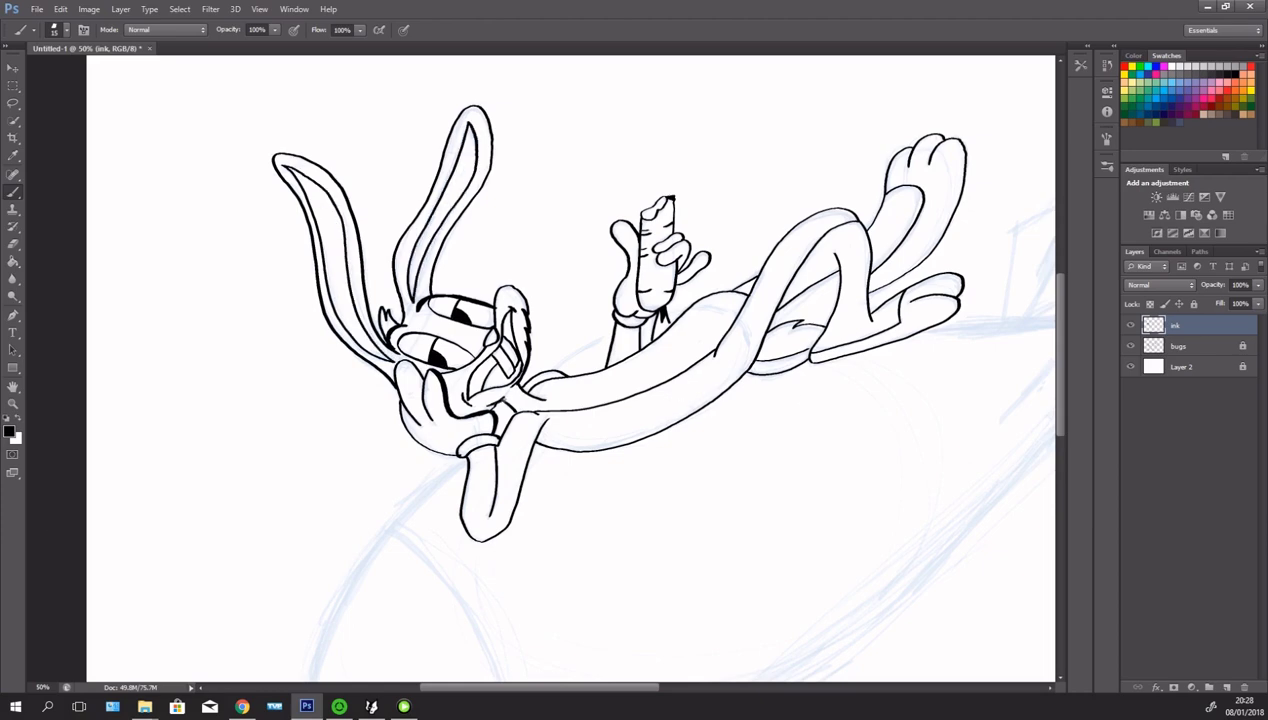
{"action": "mouse_move", "coordinate": [860, 381]}
{"action": "left_mouse_down"}
{"action": "mouse_move", "coordinate": [722, 378]}
{"action": "mouse_move", "coordinate": [645, 345]}
{"action": "left_mouse_up"}
{"action": "key", "text": "ctrl+minus"}
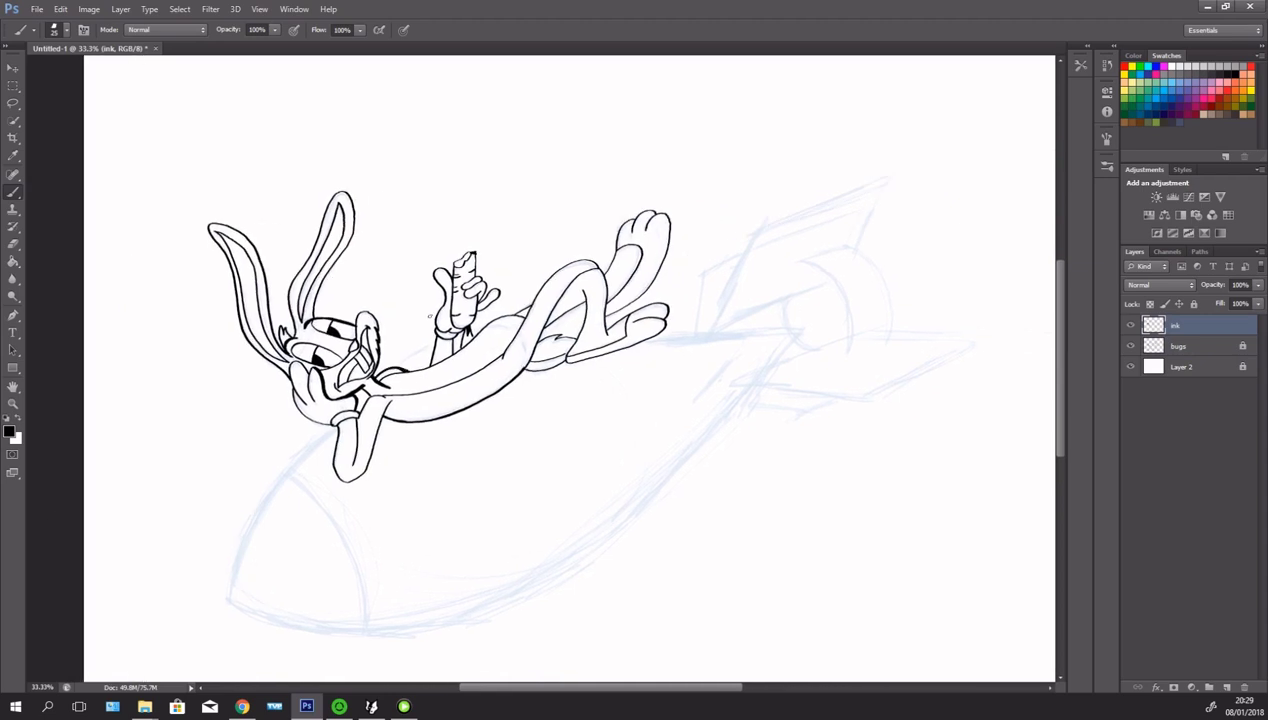
- Thicken the ink on the carrot's left edge, the belly's lower outline and the leg and foot
{"action": "left_click_drag", "start_coordinate": [430, 316], "coordinate": [384, 360]}
{"action": "left_click_drag", "start_coordinate": [424, 296], "coordinate": [426, 320]}
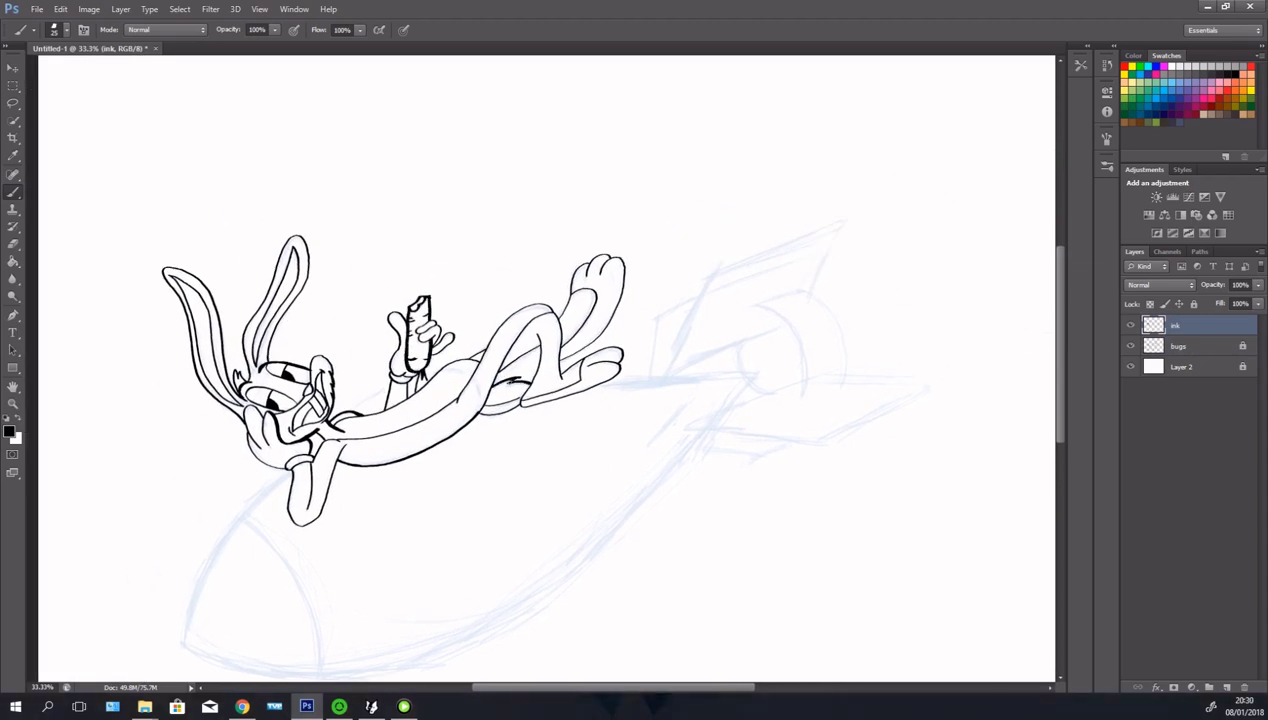
{"action": "left_click_drag", "start_coordinate": [478, 409], "coordinate": [519, 394]}
{"action": "mouse_move", "coordinate": [538, 342]}
{"action": "left_mouse_down"}
{"action": "mouse_move", "coordinate": [518, 404]}
{"action": "mouse_move", "coordinate": [602, 357]}
{"action": "left_mouse_up"}
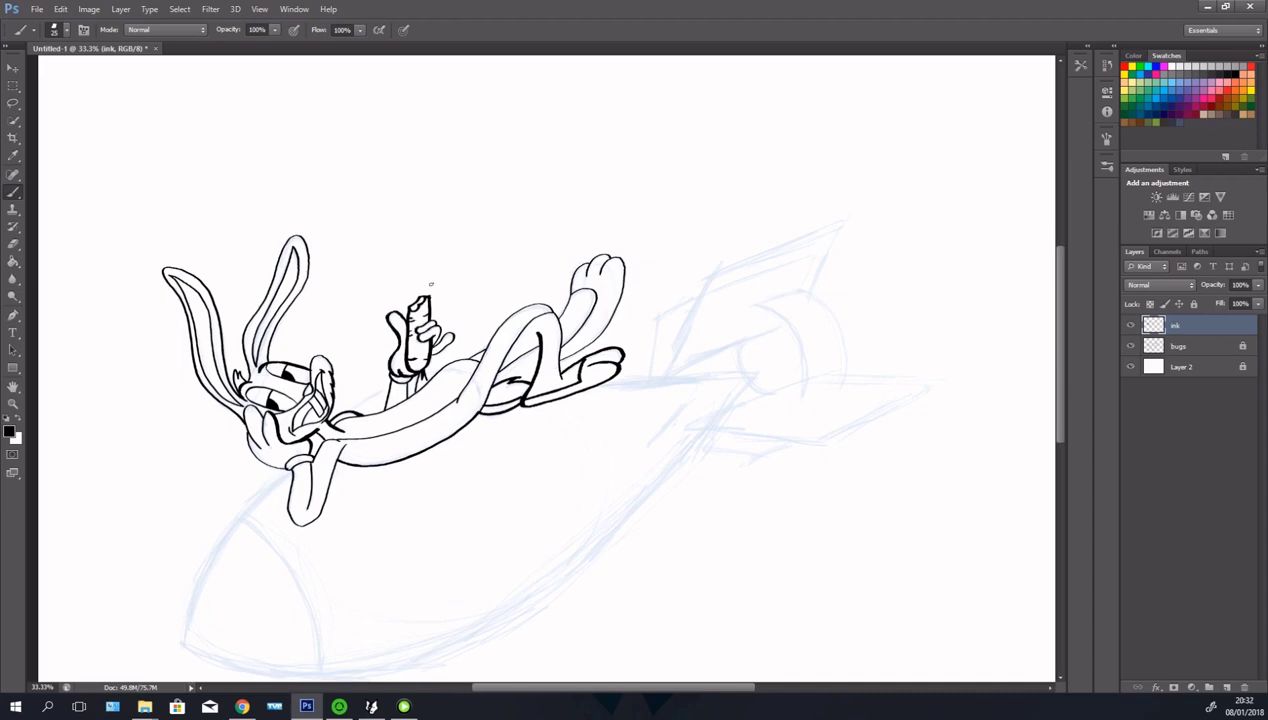
{"action": "scroll", "coordinate": [437, 301], "scroll_direction": "up", "scroll_amount": 5}
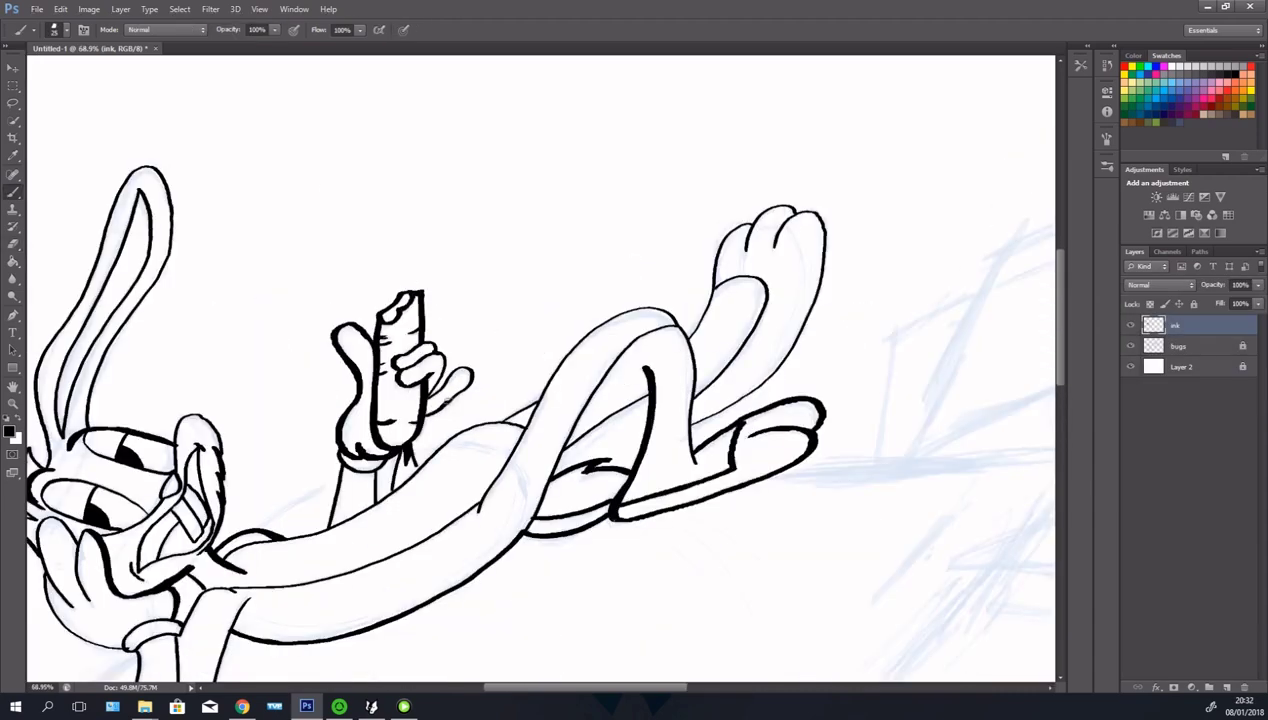
{"action": "key", "text": "ctrl+0"}
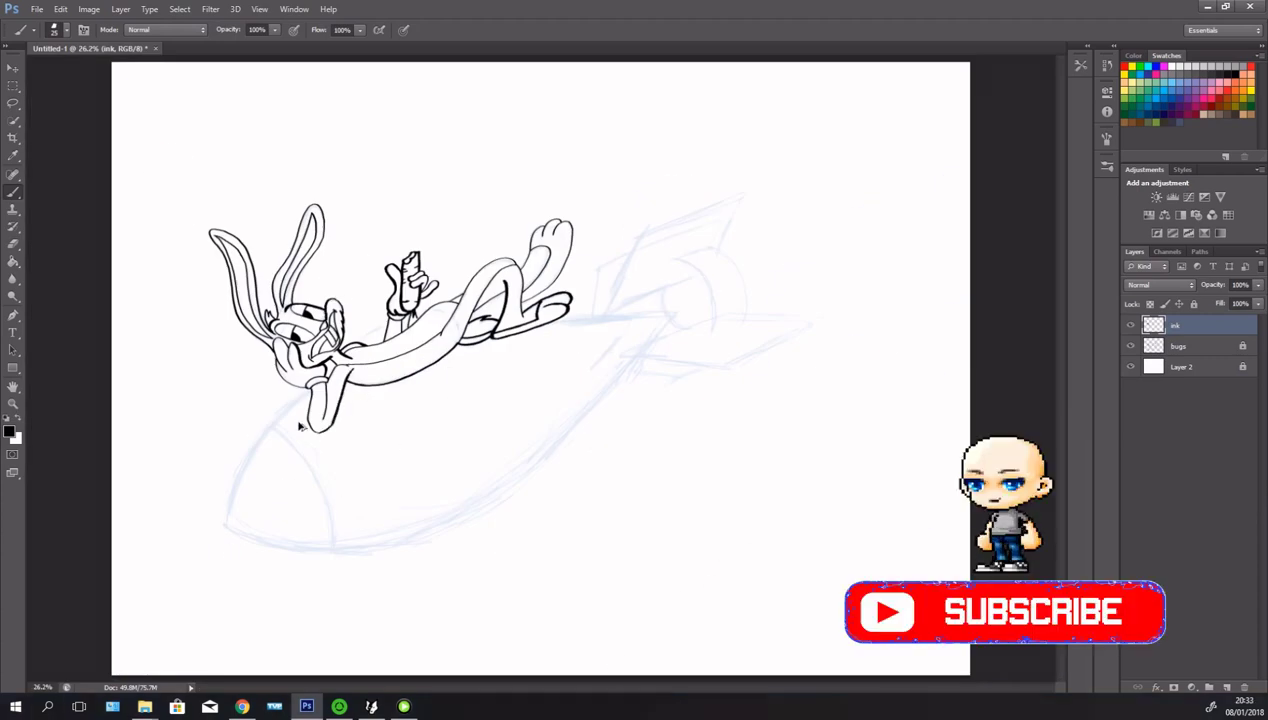
{"action": "scroll", "coordinate": [328, 300], "scroll_direction": "up", "scroll_amount": 2}
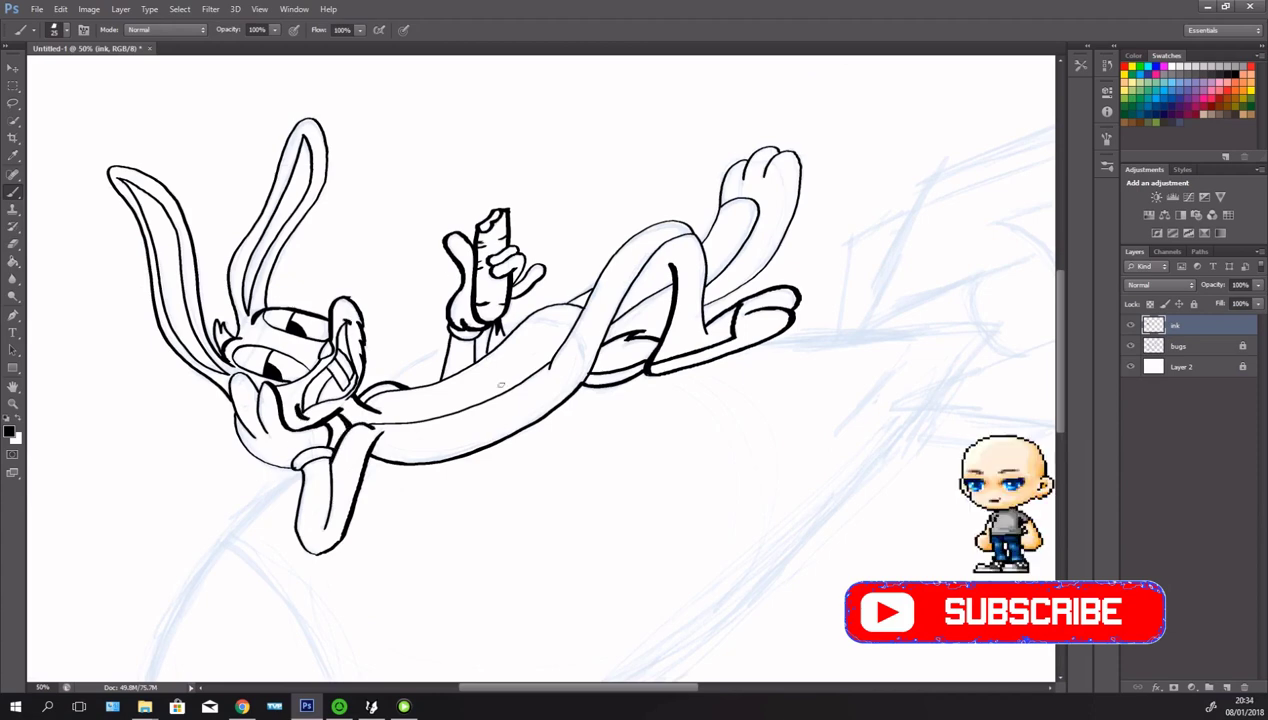
- Re-ink the leg's left outline, the body below the carrot arm, the right thigh and the big foot
{"action": "mouse_move", "coordinate": [300, 468]}
{"action": "left_mouse_down"}
{"action": "mouse_move", "coordinate": [313, 553]}
{"action": "mouse_move", "coordinate": [362, 445]}
{"action": "left_mouse_up"}
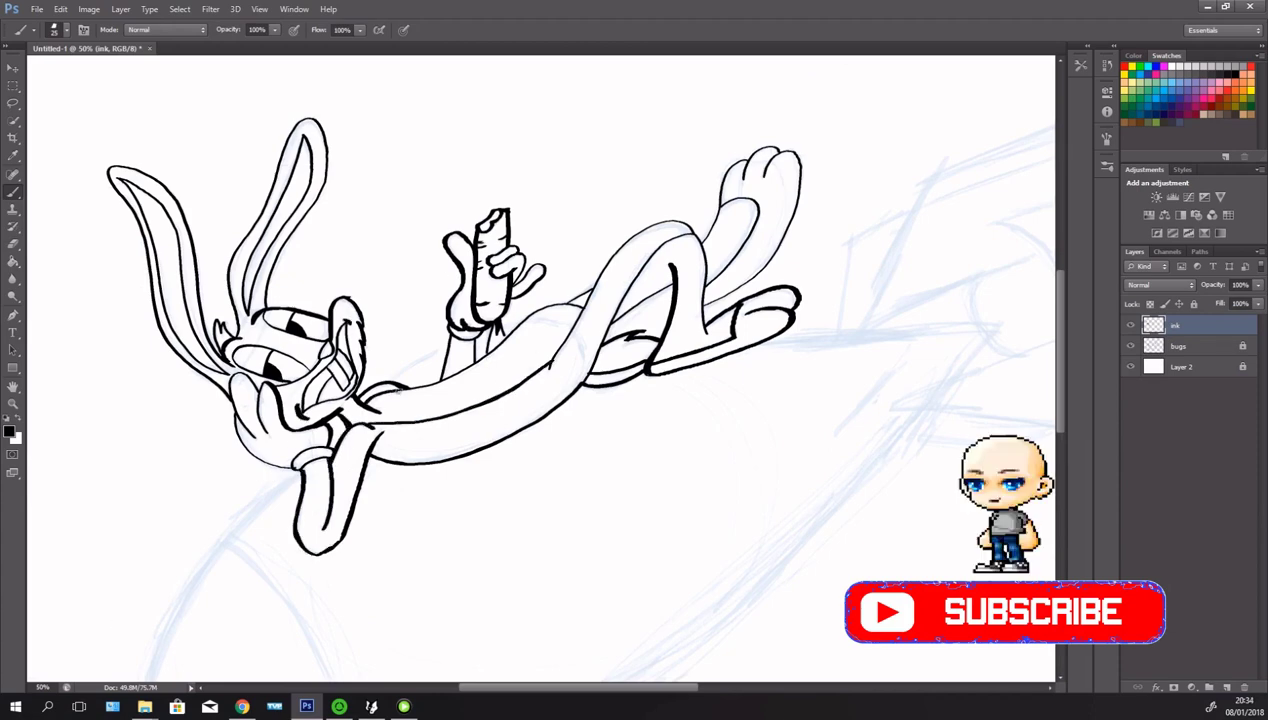
{"action": "left_click_drag", "start_coordinate": [566, 300], "coordinate": [404, 386]}
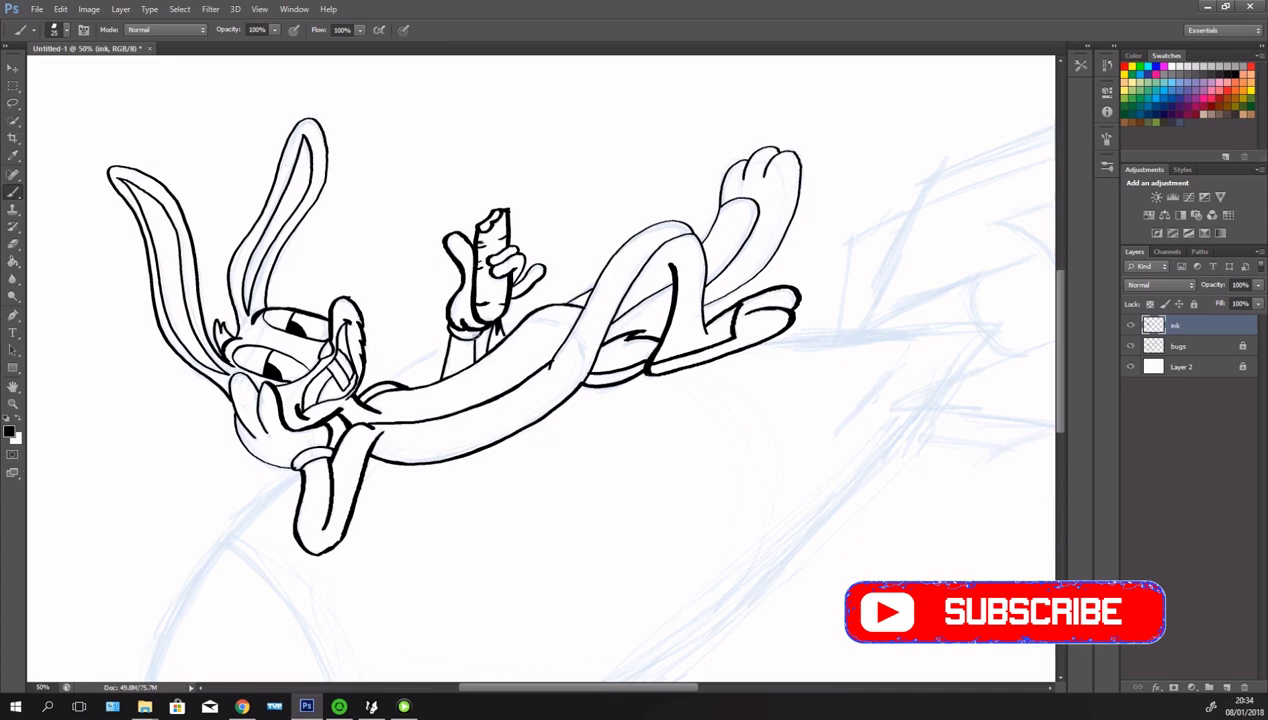
{"action": "left_click_drag", "start_coordinate": [472, 332], "coordinate": [467, 370]}
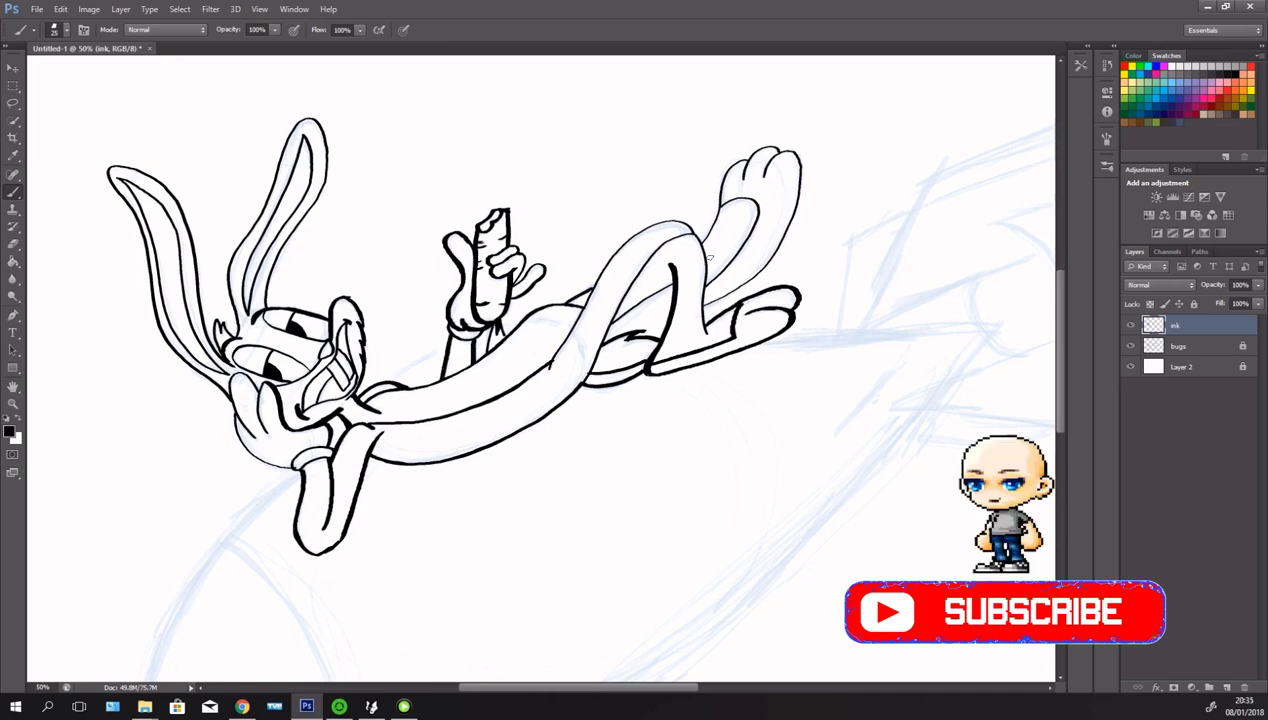
{"action": "mouse_move", "coordinate": [705, 331]}
{"action": "left_mouse_down"}
{"action": "mouse_move", "coordinate": [662, 219]}
{"action": "mouse_move", "coordinate": [584, 284]}
{"action": "mouse_move", "coordinate": [545, 370]}
{"action": "left_mouse_up"}
{"action": "mouse_move", "coordinate": [610, 310]}
{"action": "left_mouse_down"}
{"action": "mouse_move", "coordinate": [576, 382]}
{"action": "mouse_move", "coordinate": [686, 232]}
{"action": "left_mouse_up"}
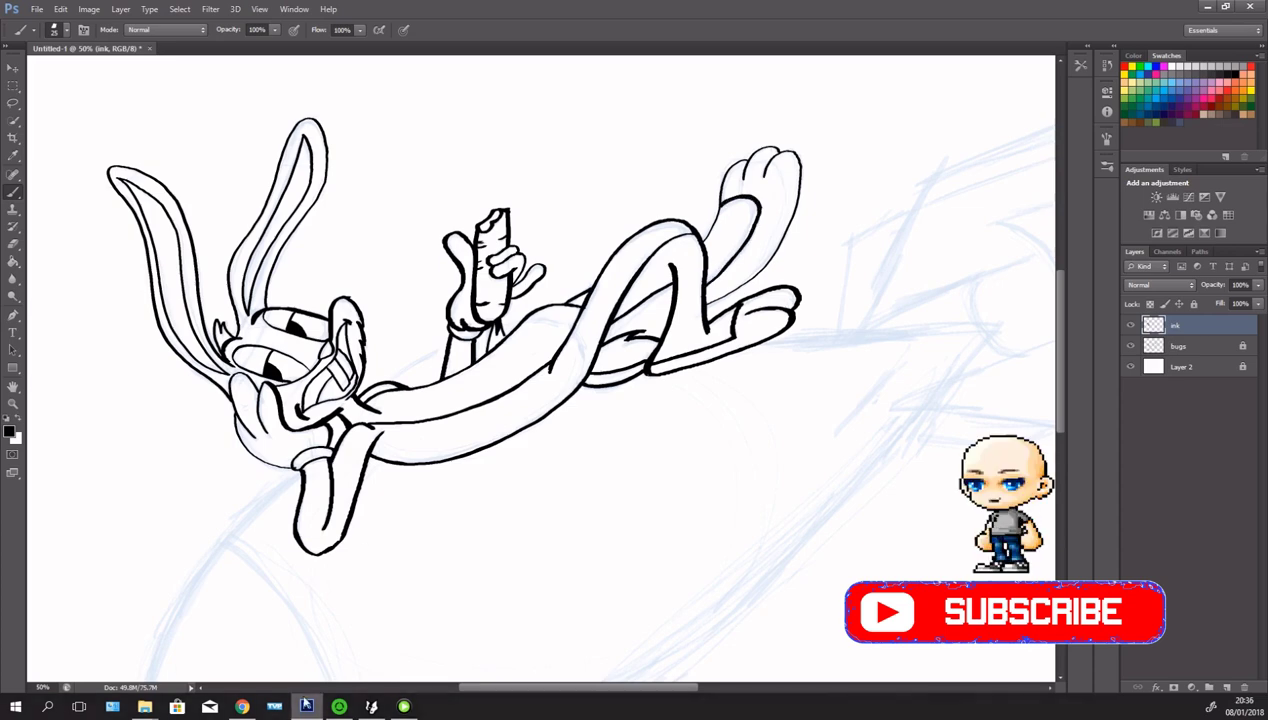
{"action": "mouse_move", "coordinate": [796, 250]}
{"action": "left_mouse_down"}
{"action": "mouse_move", "coordinate": [770, 150]}
{"action": "mouse_move", "coordinate": [736, 162]}
{"action": "mouse_move", "coordinate": [695, 240]}
{"action": "left_mouse_up"}
- Thicken both ear contours, then ink the bomb's rounded nose curve below the rabbit
{"action": "left_click_drag", "start_coordinate": [500, 400], "coordinate": [610, 380]}
{"action": "mouse_move", "coordinate": [318, 310]}
{"action": "left_mouse_down"}
{"action": "mouse_move", "coordinate": [410, 100]}
{"action": "mouse_move", "coordinate": [376, 288]}
{"action": "left_mouse_up"}
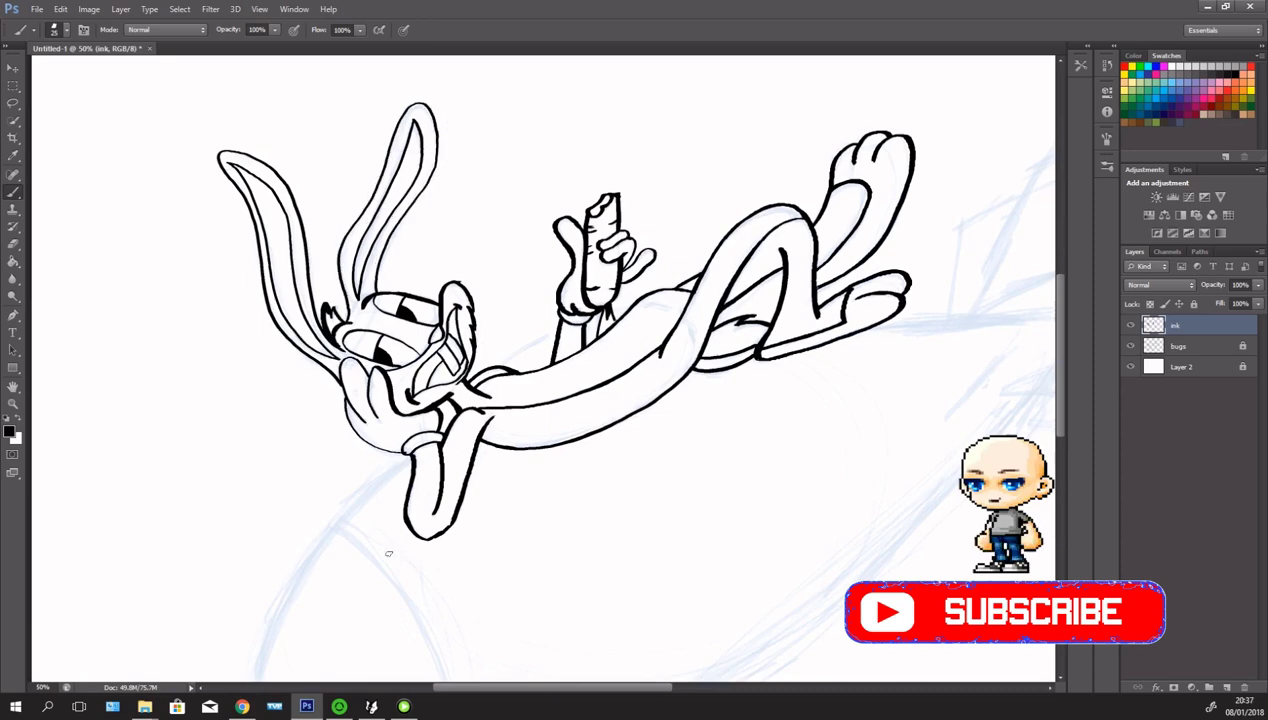
{"action": "key", "text": "ctrl+0"}
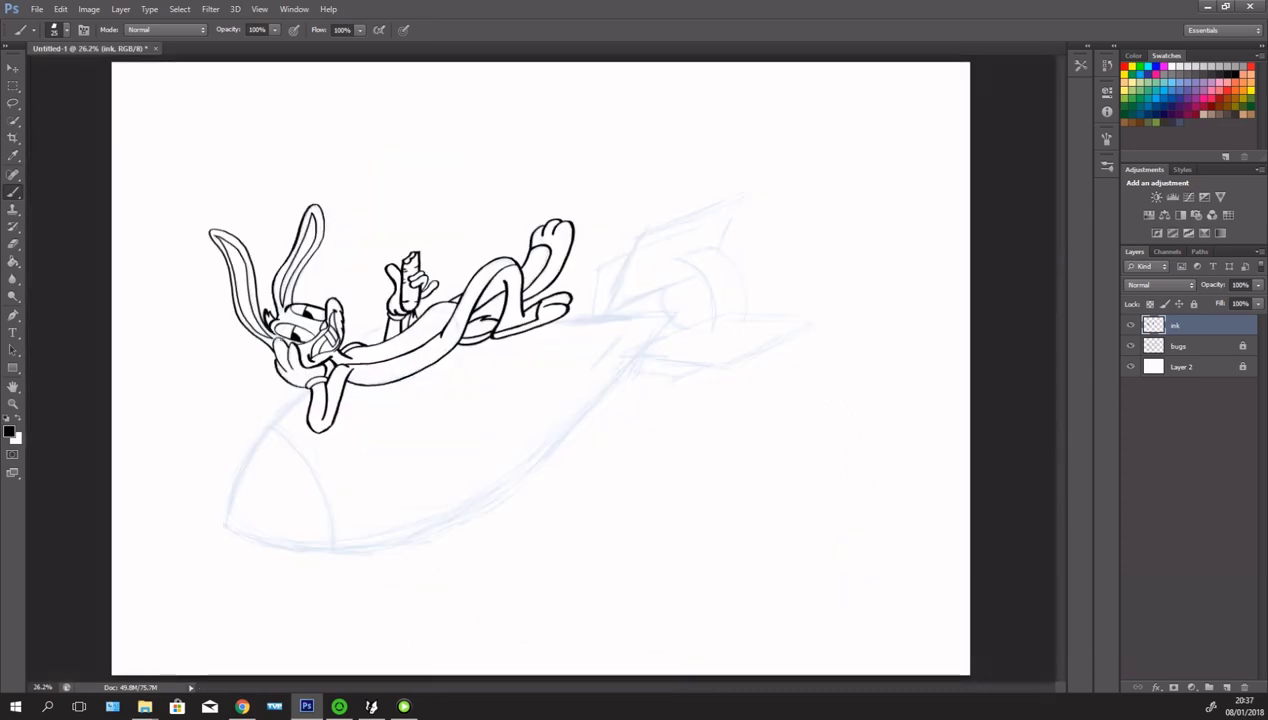
{"action": "left_click_drag", "start_coordinate": [209, 231], "coordinate": [264, 344]}
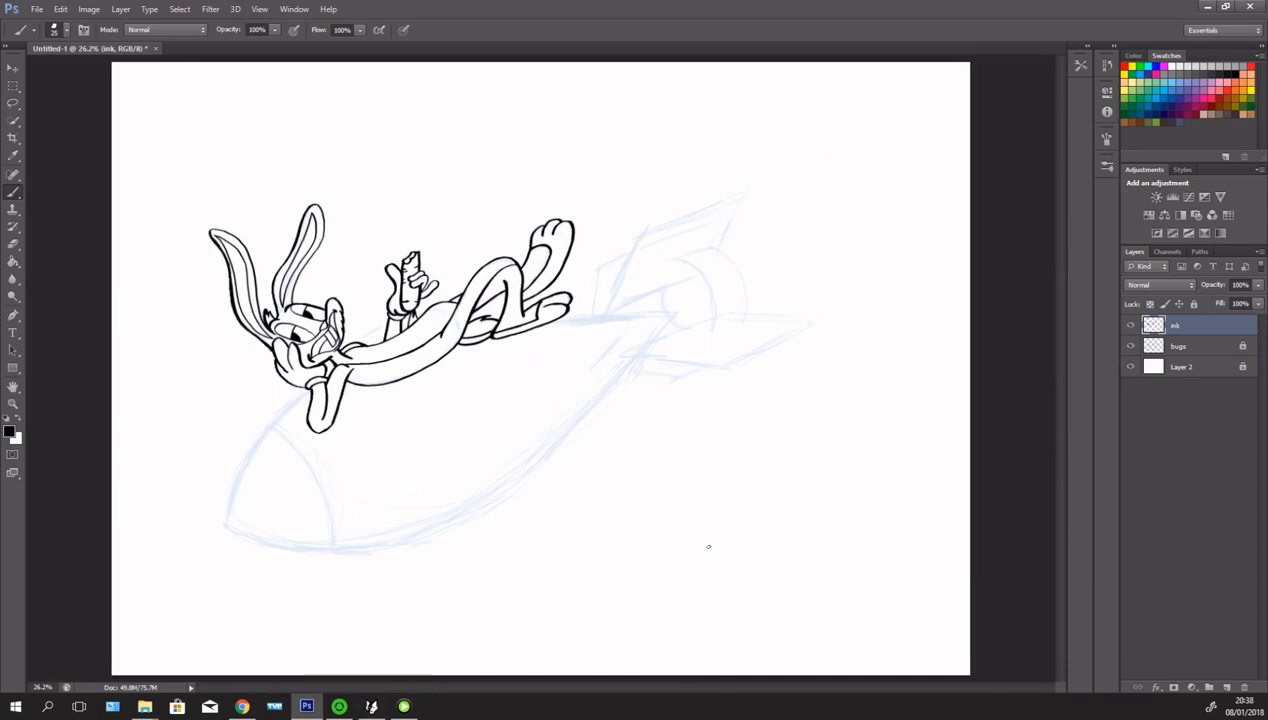
{"action": "mouse_move", "coordinate": [307, 389]}
{"action": "left_mouse_down"}
{"action": "mouse_move", "coordinate": [226, 523]}
{"action": "mouse_move", "coordinate": [684, 318]}
{"action": "left_mouse_up"}
- Redo the bomb's underside along the sketch curve and ink its top edge and upper fin
{"action": "key", "text": "ctrl+minus"}
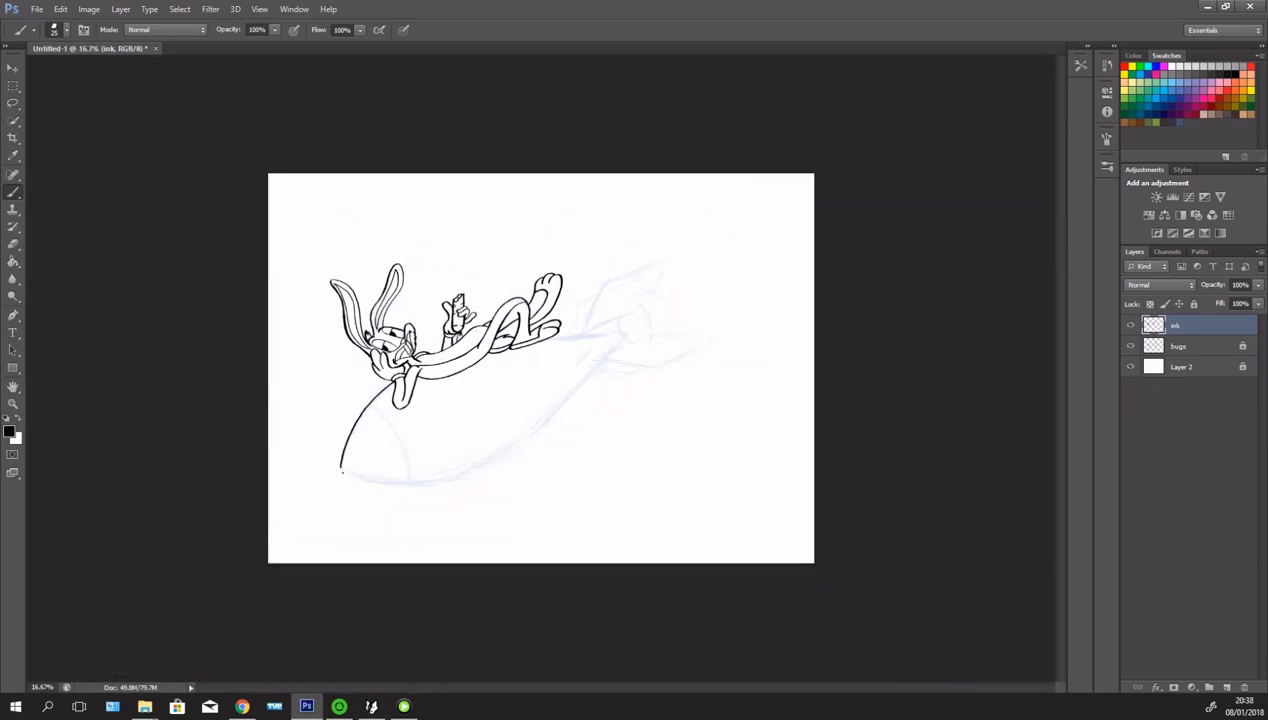
{"action": "key", "text": "ctrl+z"}
{"action": "key", "text": "ctrl+z"}
{"action": "key", "text": "ctrl+z"}
{"action": "key", "text": "ctrl+z"}
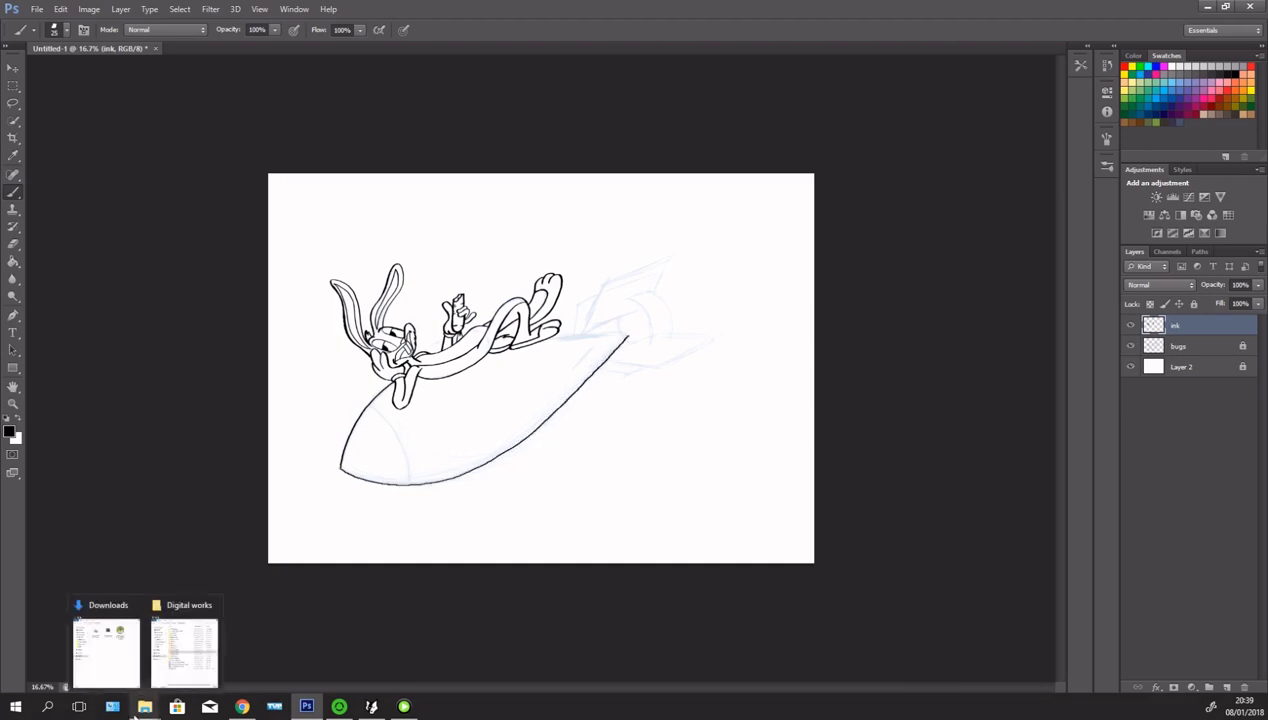
{"action": "key", "text": "ctrl+z"}
{"action": "key", "text": "ctrl+plus"}
{"action": "key", "text": "ctrl+plus"}
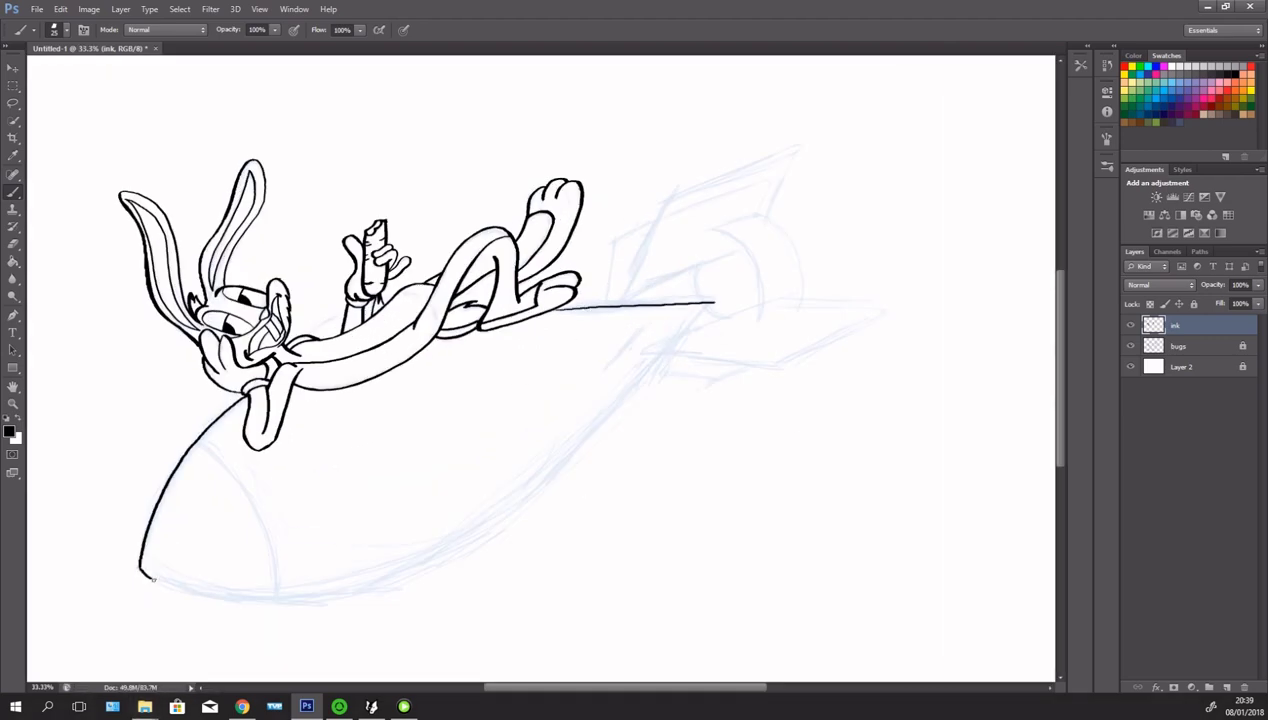
{"action": "left_click_drag", "start_coordinate": [180, 571], "coordinate": [705, 325]}
{"action": "mouse_move", "coordinate": [605, 304]}
{"action": "left_mouse_down"}
{"action": "mouse_move", "coordinate": [607, 242]}
{"action": "mouse_move", "coordinate": [656, 224]}
{"action": "left_mouse_up"}
{"action": "mouse_move", "coordinate": [660, 198]}
{"action": "left_mouse_down"}
{"action": "mouse_move", "coordinate": [628, 302]}
{"action": "mouse_move", "coordinate": [775, 155]}
{"action": "mouse_move", "coordinate": [806, 142]}
{"action": "left_mouse_up"}
{"action": "mouse_move", "coordinate": [686, 356]}
{"action": "left_mouse_down"}
{"action": "mouse_move", "coordinate": [796, 364]}
{"action": "mouse_move", "coordinate": [908, 300]}
{"action": "left_mouse_up"}
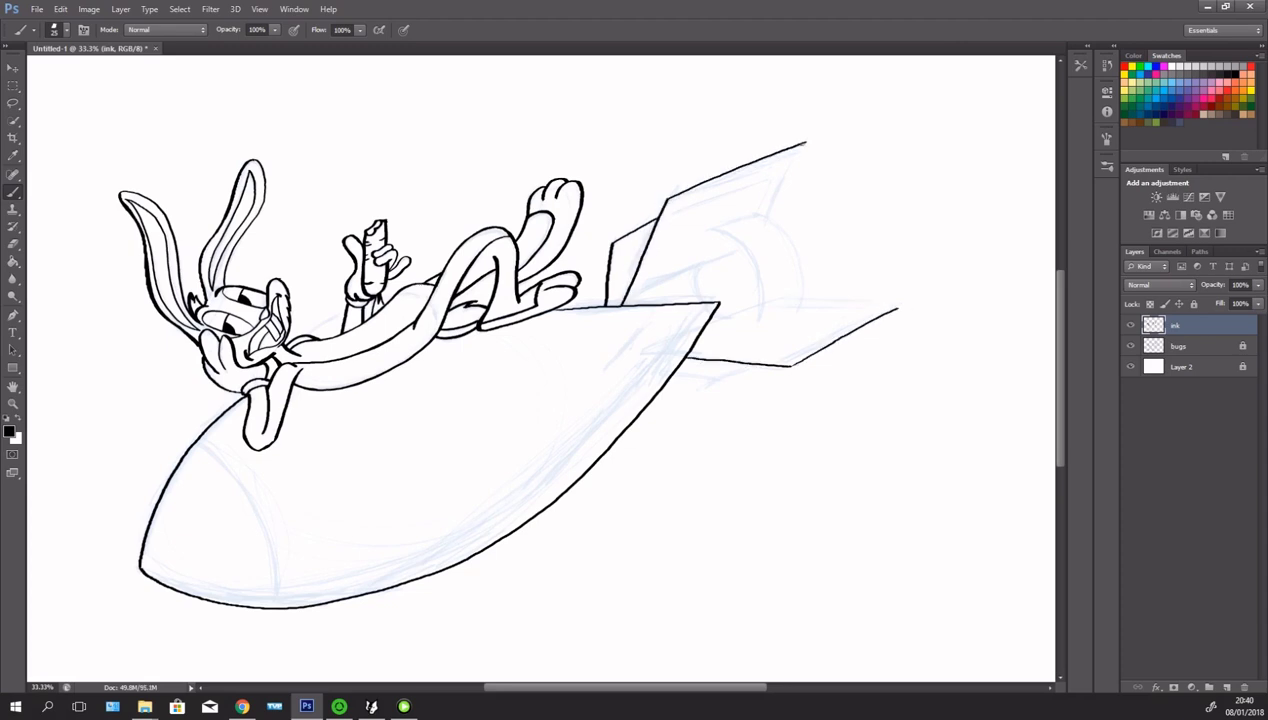
- Ink the bomb's tail fins, tail band curves and the nose-cone line across its front
{"action": "left_click_drag", "start_coordinate": [805, 144], "coordinate": [770, 215]}
{"action": "left_click_drag", "start_coordinate": [804, 296], "coordinate": [915, 296]}
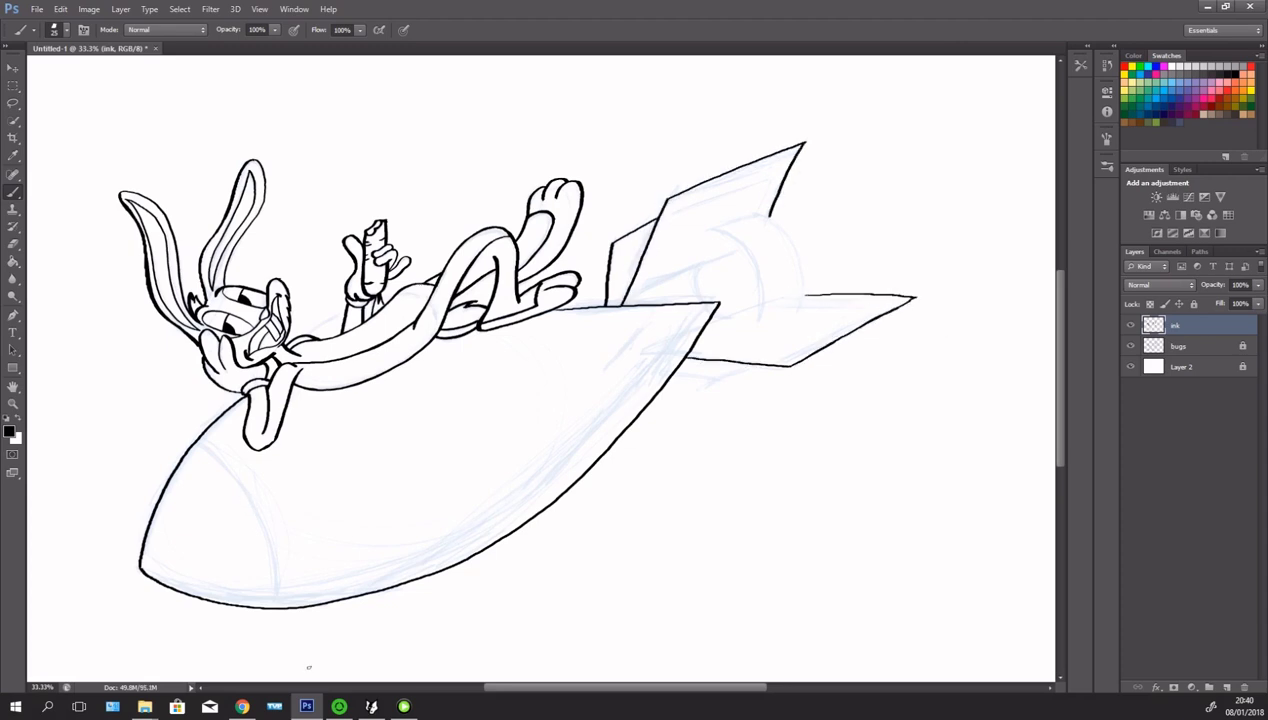
{"action": "mouse_move", "coordinate": [713, 229]}
{"action": "left_mouse_down"}
{"action": "mouse_move", "coordinate": [757, 318]}
{"action": "mouse_move", "coordinate": [800, 264]}
{"action": "left_mouse_up"}
{"action": "mouse_move", "coordinate": [742, 256]}
{"action": "left_mouse_down"}
{"action": "mouse_move", "coordinate": [625, 303]}
{"action": "mouse_move", "coordinate": [712, 308]}
{"action": "left_mouse_up"}
{"action": "left_click_drag", "start_coordinate": [662, 378], "coordinate": [762, 363]}
{"action": "left_click_drag", "start_coordinate": [277, 603], "coordinate": [200, 435]}
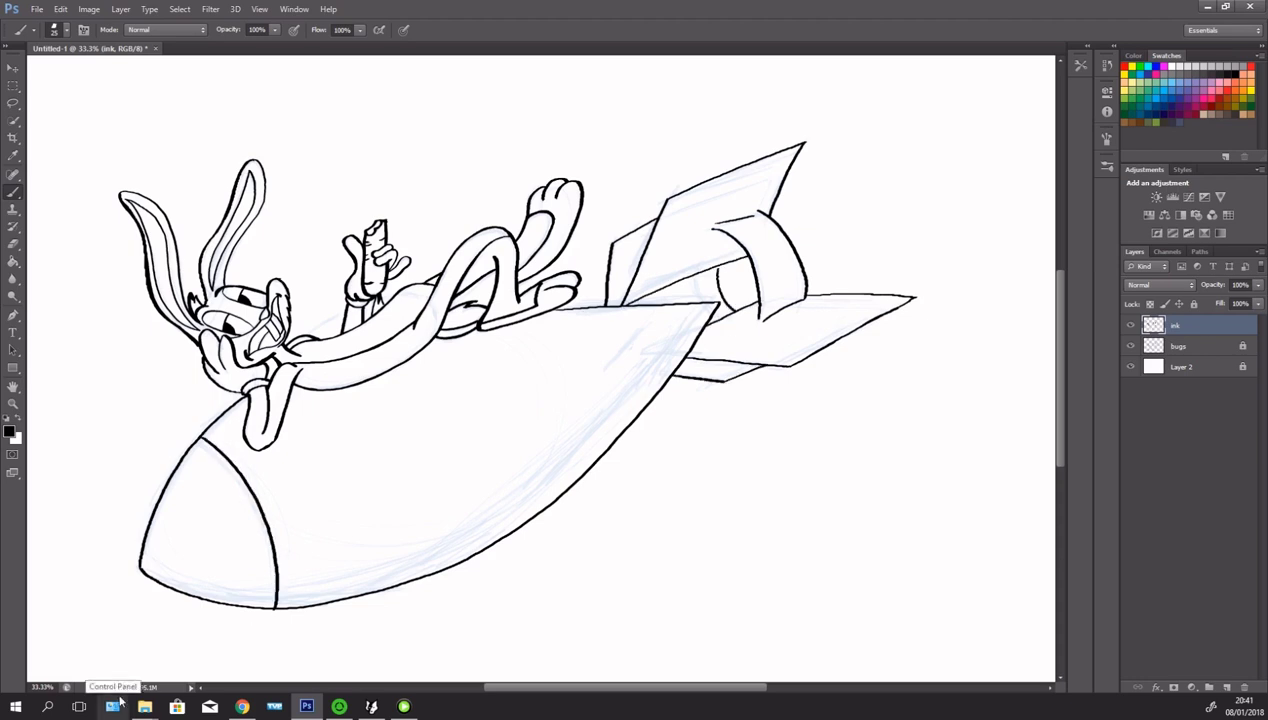
{"action": "key", "text": "ctrl+0"}
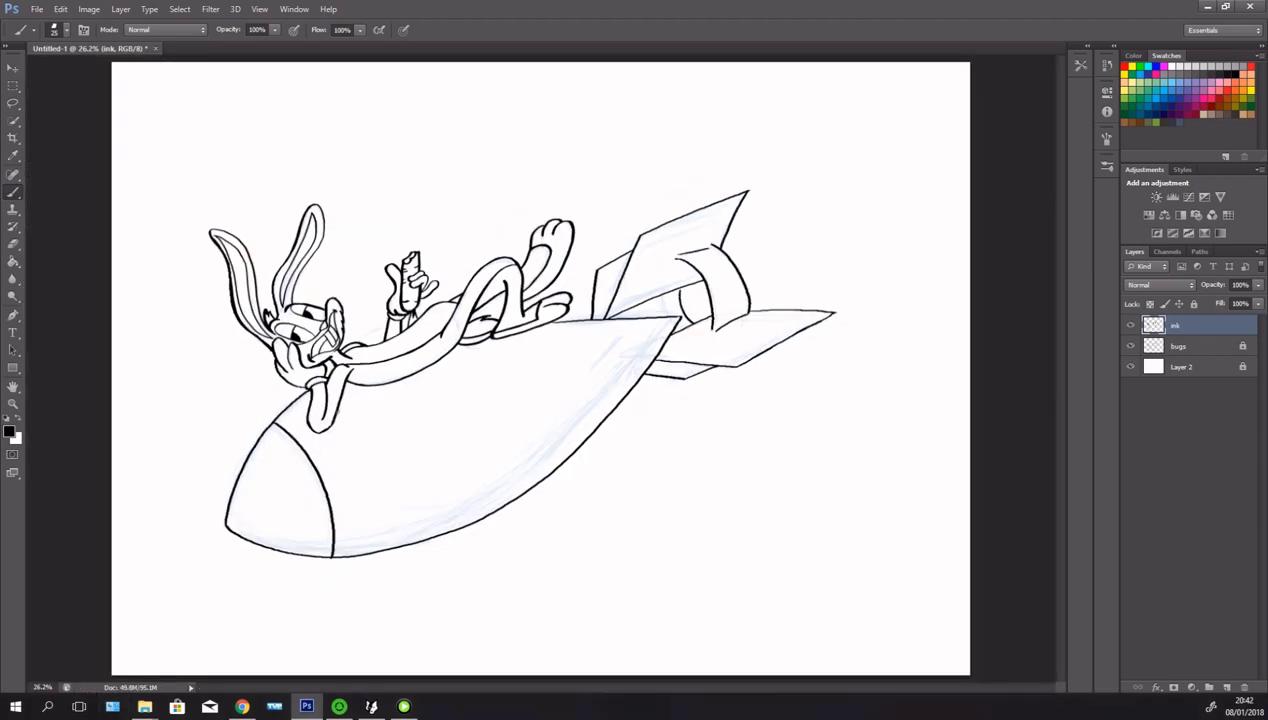
{"action": "key", "text": "ctrl+minus"}
{"action": "key", "text": "ctrl+minus"}
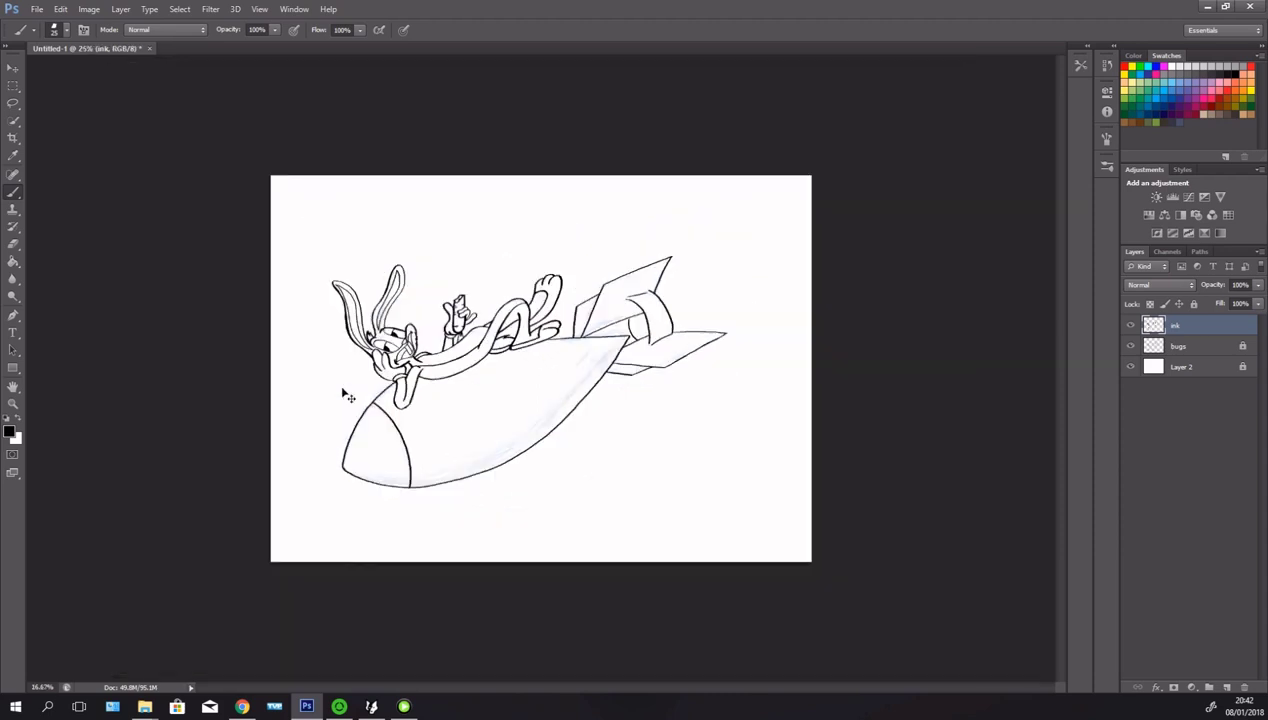
{"action": "key", "text": "ctrl+plus"}
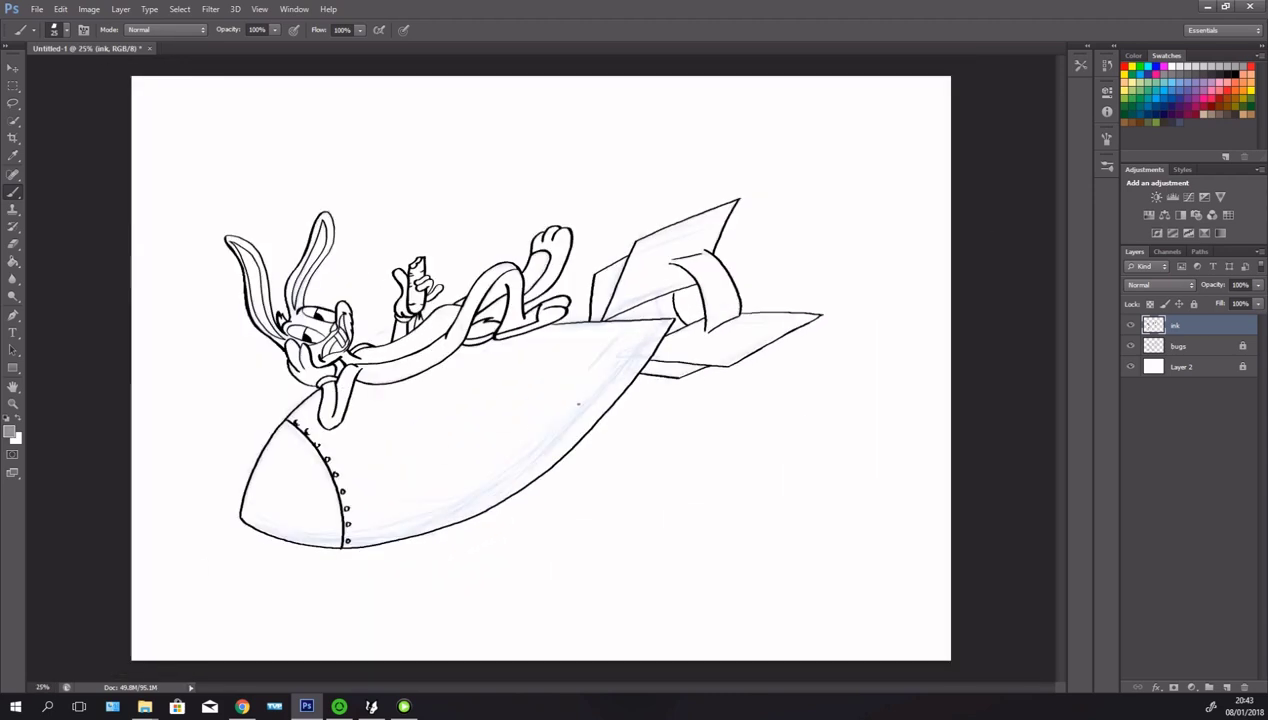
- Add a new layer below the ink and choose the paint brush preset, undoing a grey test stroke
{"action": "left_click", "coordinate": [1226, 687], "text": "ctrl"}
{"action": "left_click", "coordinate": [1080, 65]}
{"action": "left_click", "coordinate": [1005, 102]}
{"action": "mouse_move", "coordinate": [655, 468]}
{"action": "left_mouse_down"}
{"action": "mouse_move", "coordinate": [677, 449]}
{"action": "mouse_move", "coordinate": [660, 470]}
{"action": "left_mouse_up"}
{"action": "key", "text": "ctrl+z"}
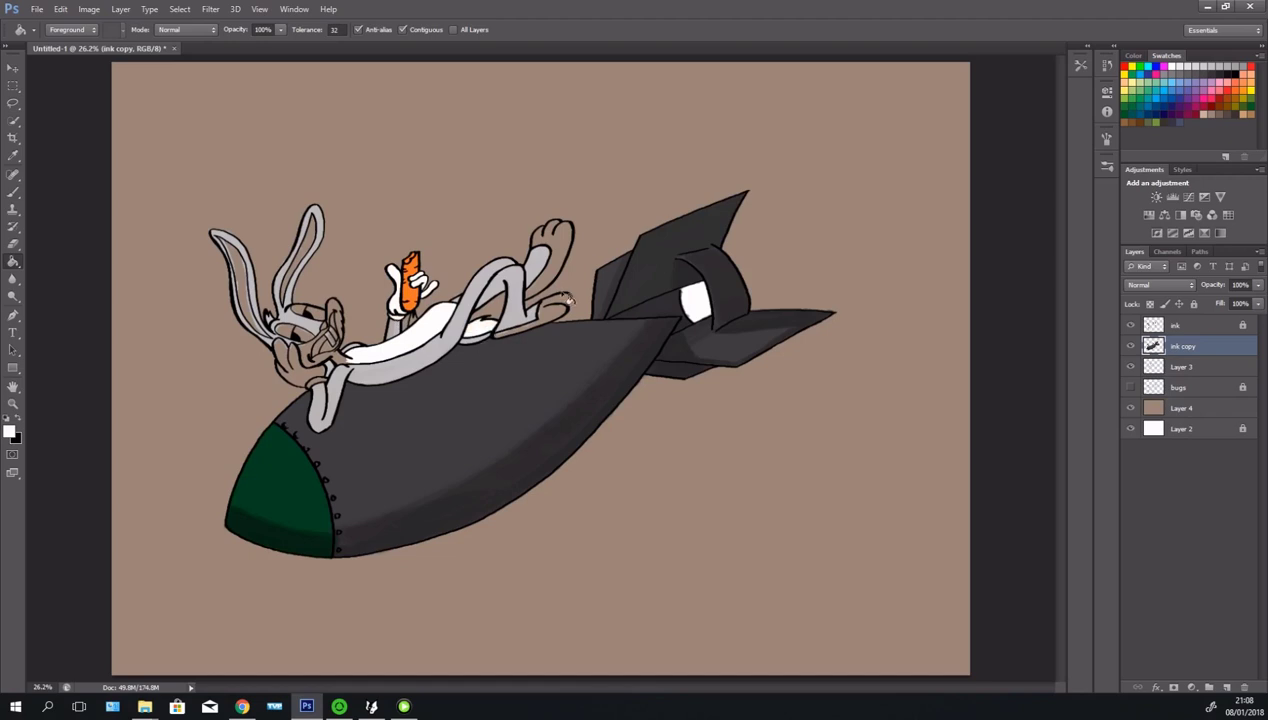
- Fill Bugs' gloves, hands and face regions with white
{"action": "left_click", "coordinate": [562, 300]}
{"action": "left_click", "coordinate": [548, 240]}
{"action": "left_click", "coordinate": [295, 360]}
{"action": "left_click", "coordinate": [332, 338]}
{"action": "left_click", "coordinate": [320, 320]}
{"action": "left_click", "coordinate": [308, 330]}
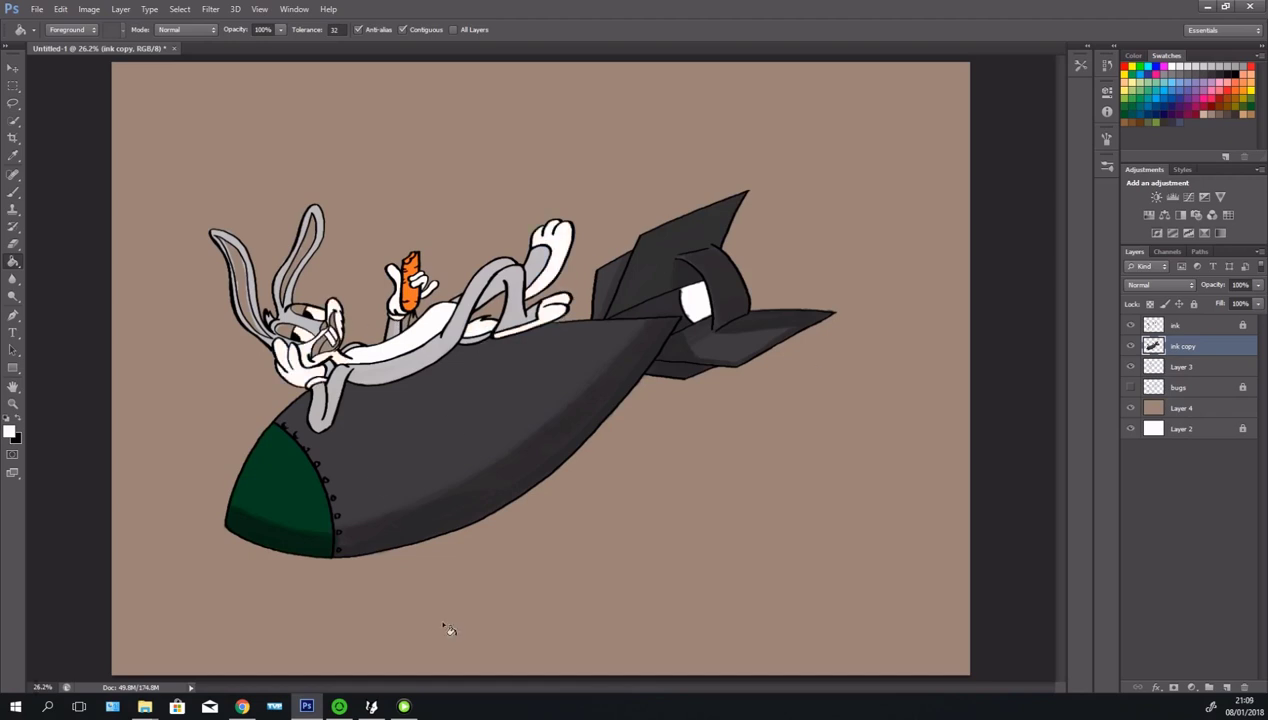
- Erase the light patch in the bomb's hole and fill Bugs' mouth with red
{"action": "key", "text": "v"}
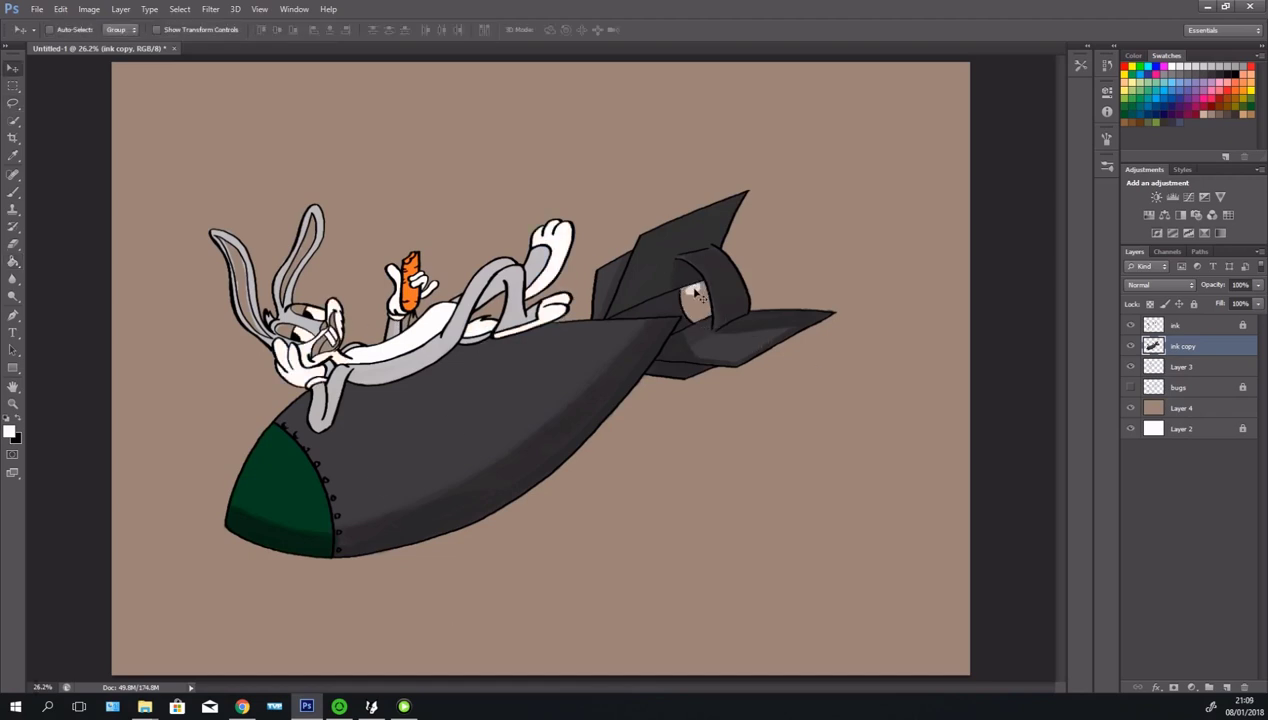
{"action": "key", "text": "e"}
{"action": "left_click", "coordinate": [688, 290]}
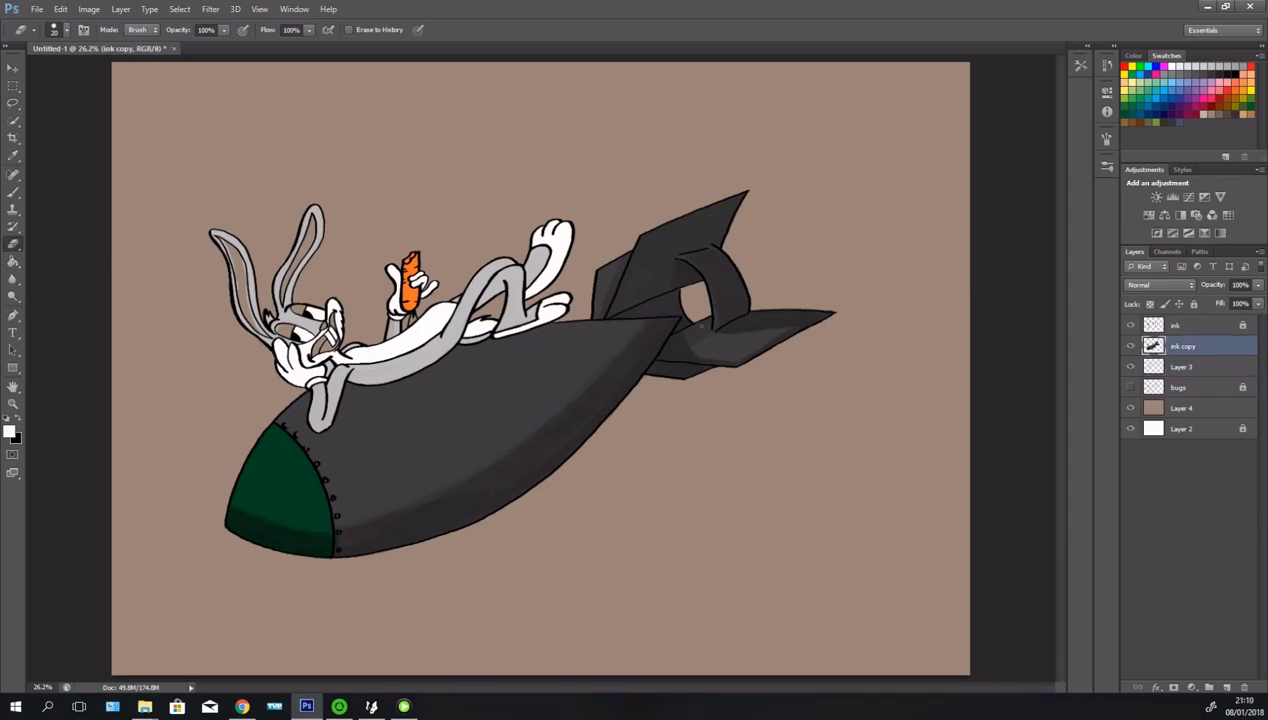
{"action": "key", "text": "g"}
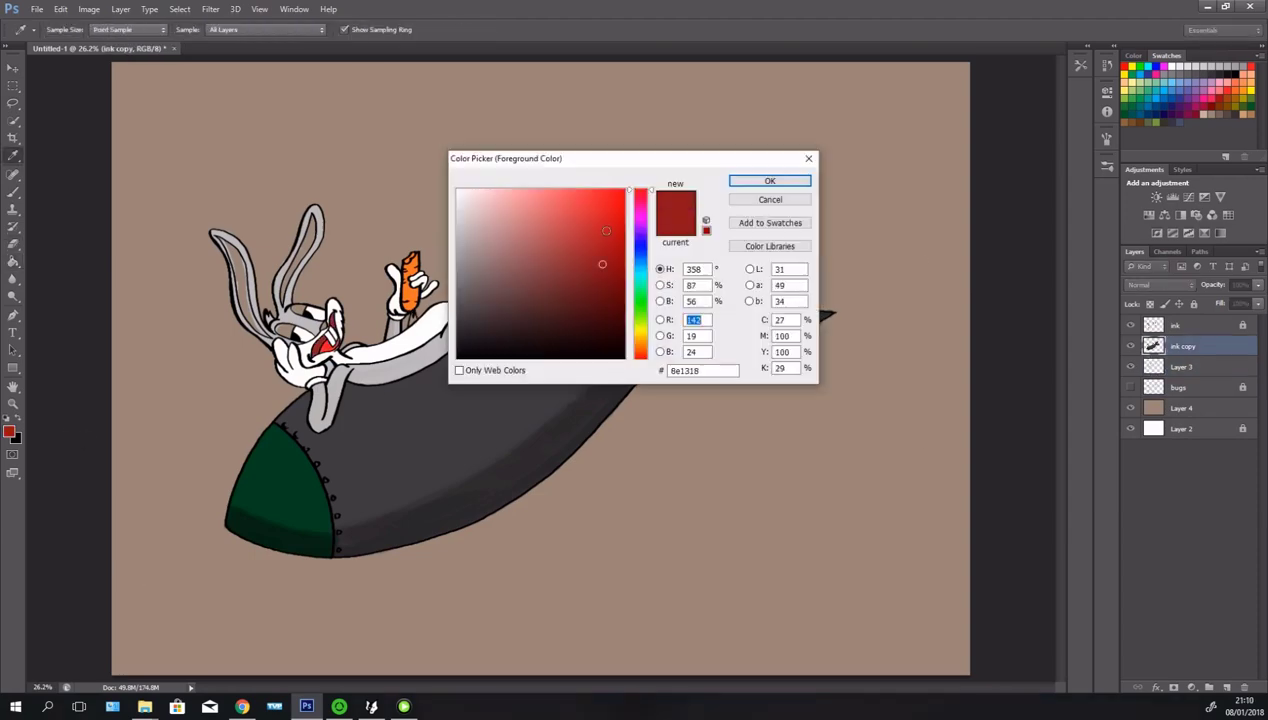
{"action": "left_click", "coordinate": [318, 345]}
- Pick a brighter red and fill both inner ears with it
{"action": "left_click", "coordinate": [9, 432]}
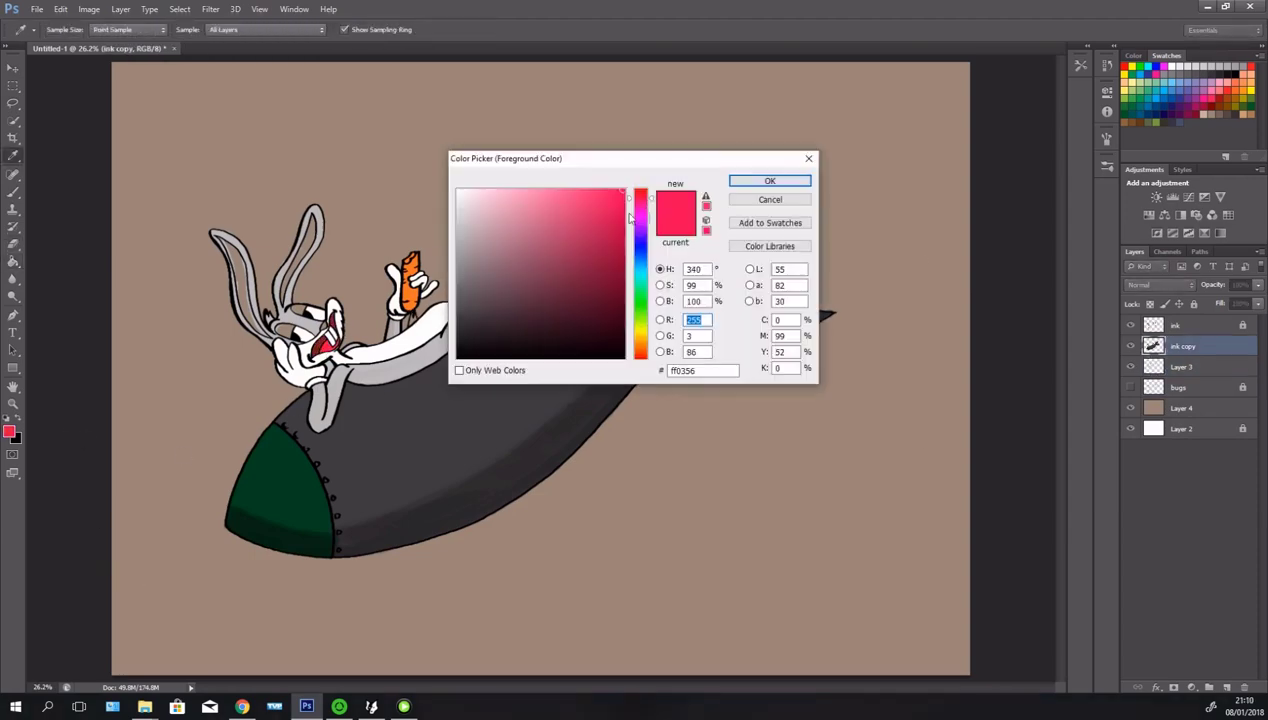
{"action": "left_click", "coordinate": [764, 170]}
{"action": "left_click", "coordinate": [300, 255]}
{"action": "left_click", "coordinate": [245, 285]}
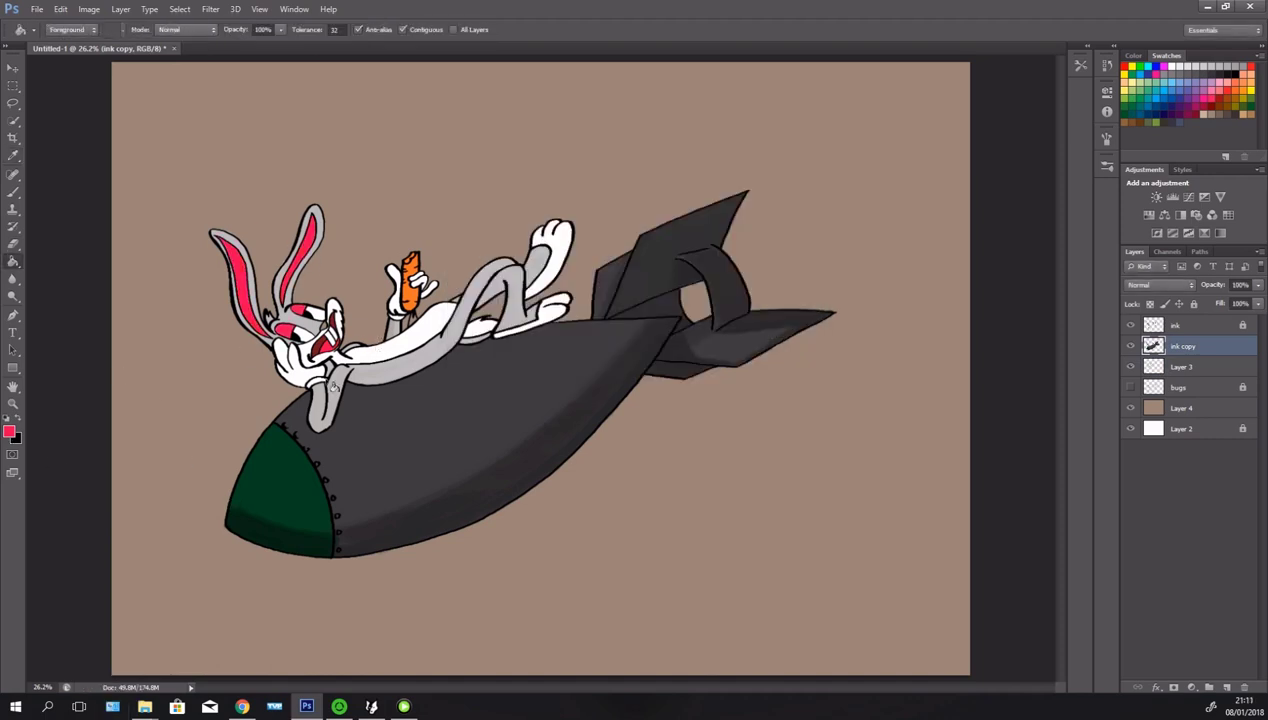
{"action": "left_click", "coordinate": [9, 432]}
{"action": "left_click", "coordinate": [764, 170]}
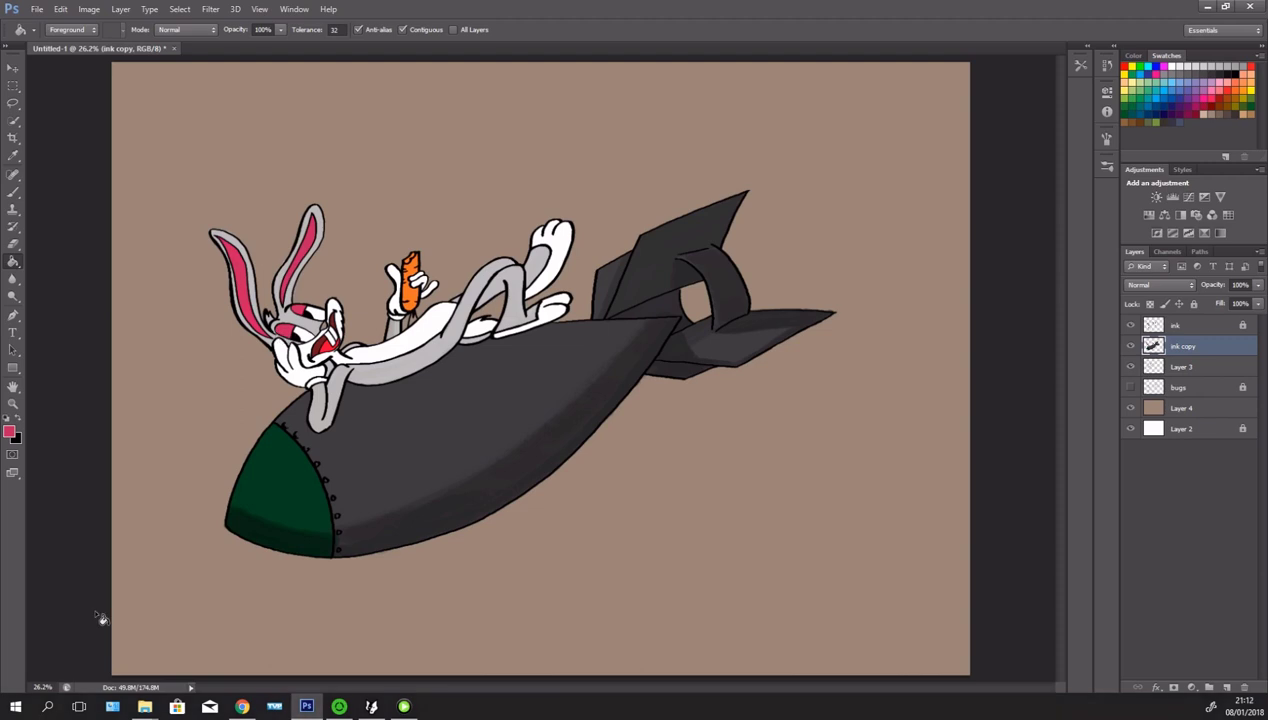
{"action": "left_click", "coordinate": [9, 432]}
{"action": "left_click", "coordinate": [757, 178]}
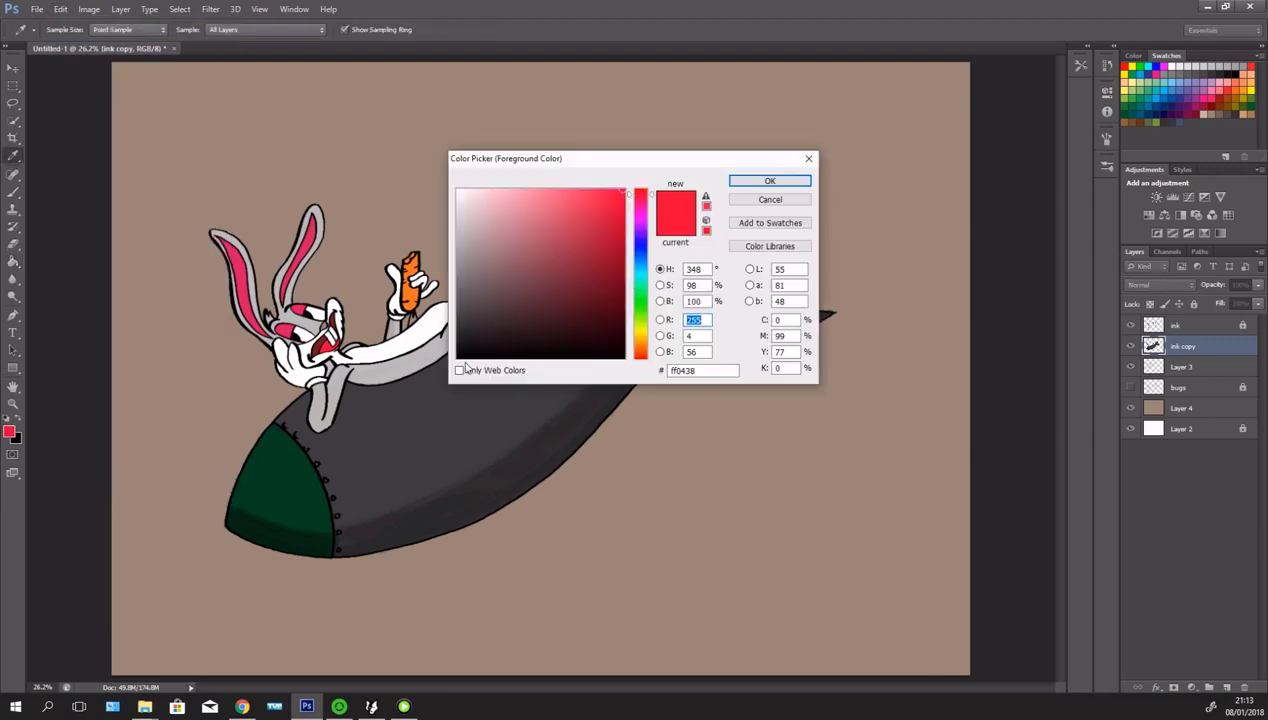
- Set the foreground colour to bright red (#f11443) and return to the Paint Bucket
{"action": "left_click_drag", "start_coordinate": [640, 285], "coordinate": [640, 350]}
{"action": "left_click_drag", "start_coordinate": [597, 261], "coordinate": [602, 215]}
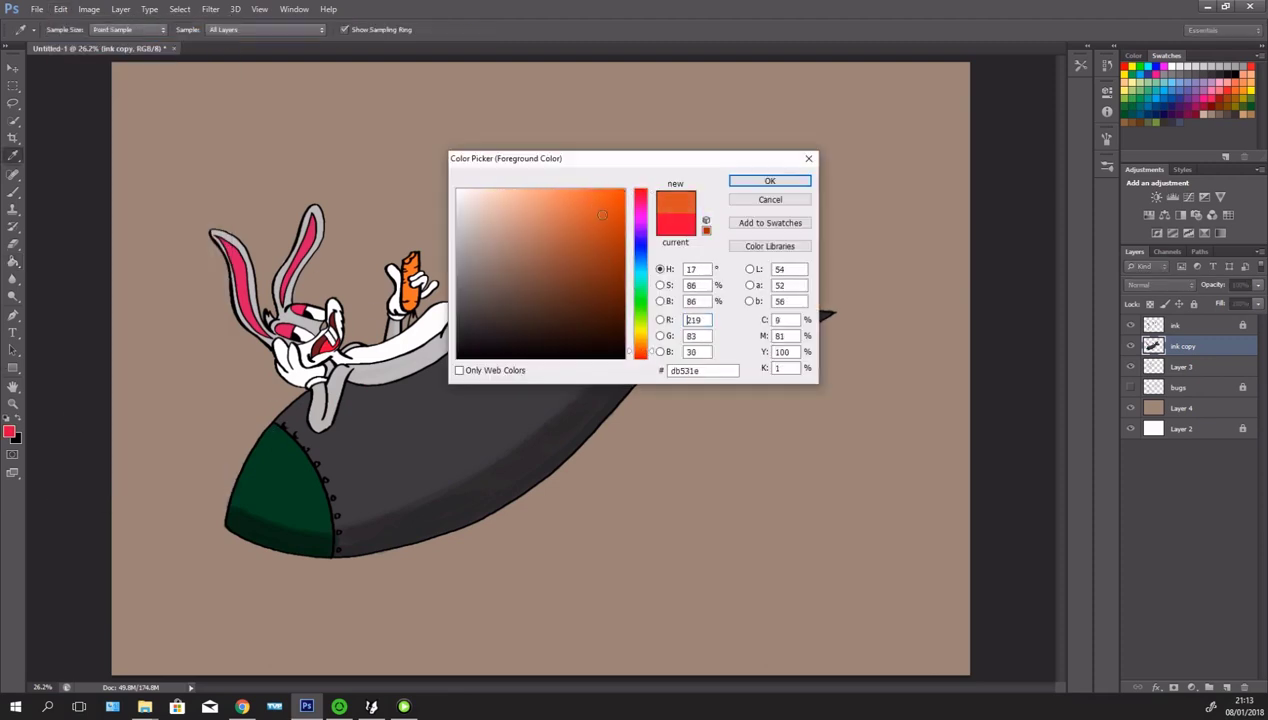
{"action": "left_click_drag", "start_coordinate": [640, 350], "coordinate": [640, 195]}
{"action": "left_click_drag", "start_coordinate": [602, 215], "coordinate": [611, 198]}
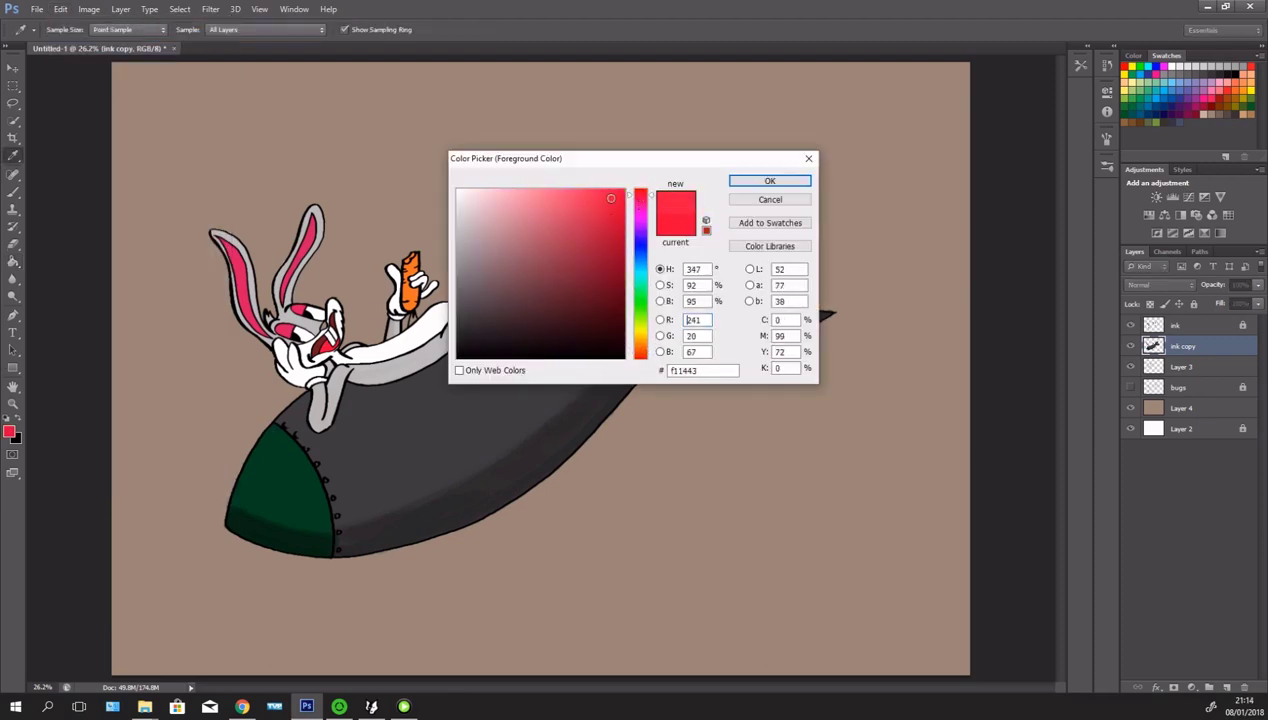
{"action": "key", "text": "Return"}
{"action": "key", "text": "g"}
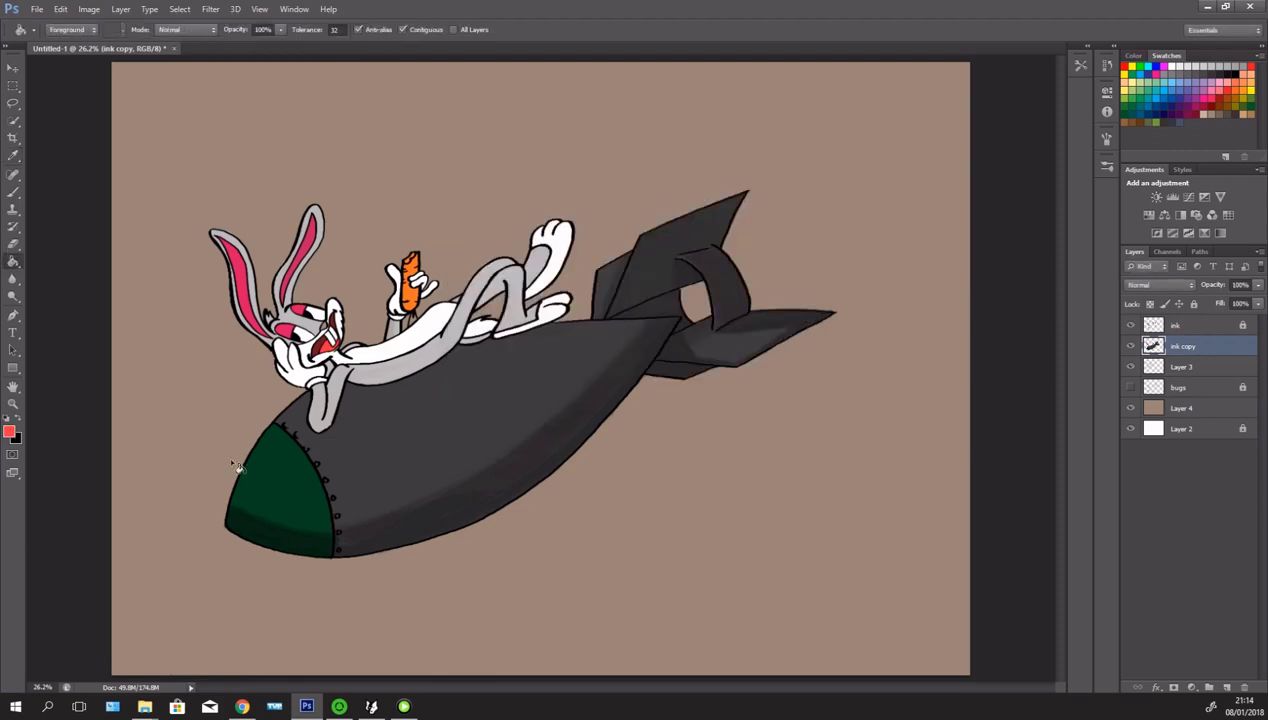
- Set the brush to 100% flow and paint dark strokes near the rabbit's hand and chin
{"action": "key", "text": "b"}
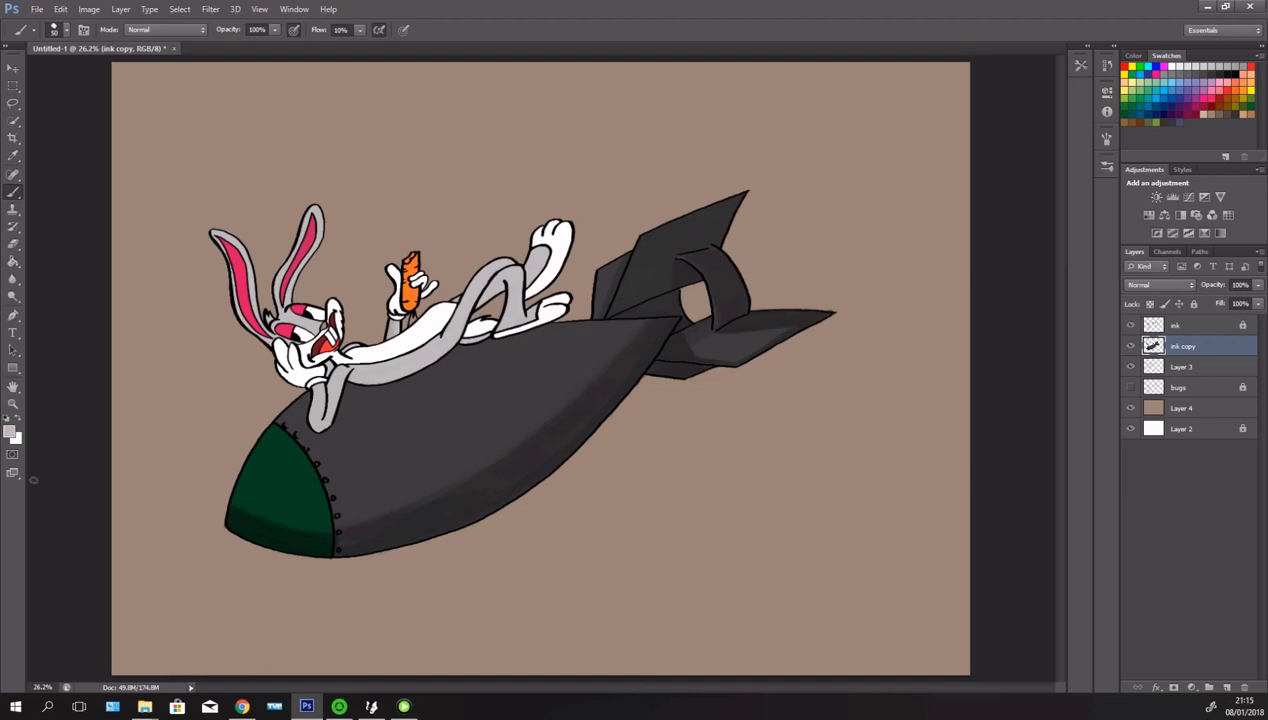
{"action": "key", "text": "shift+0"}
{"action": "left_click", "coordinate": [305, 355], "text": "alt"}
{"action": "left_click_drag", "start_coordinate": [280, 366], "coordinate": [298, 380]}
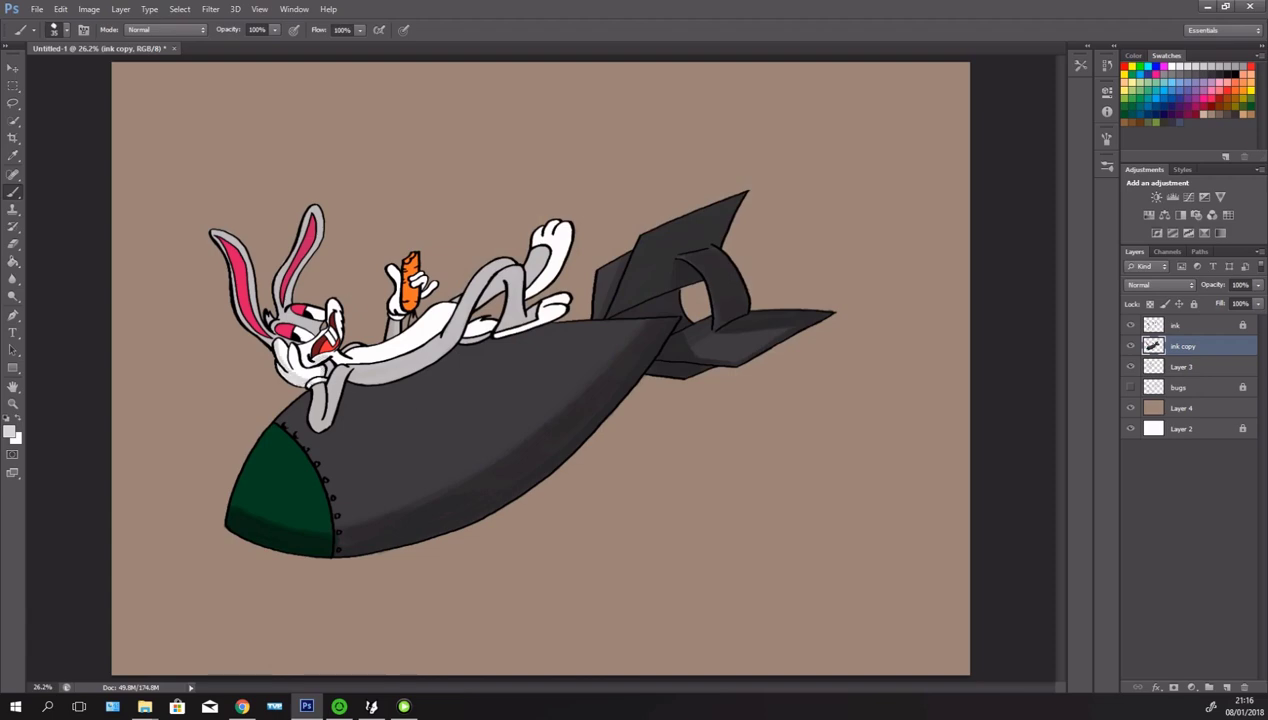
{"action": "scroll", "coordinate": [294, 351], "scroll_direction": "up", "scroll_amount": 3}
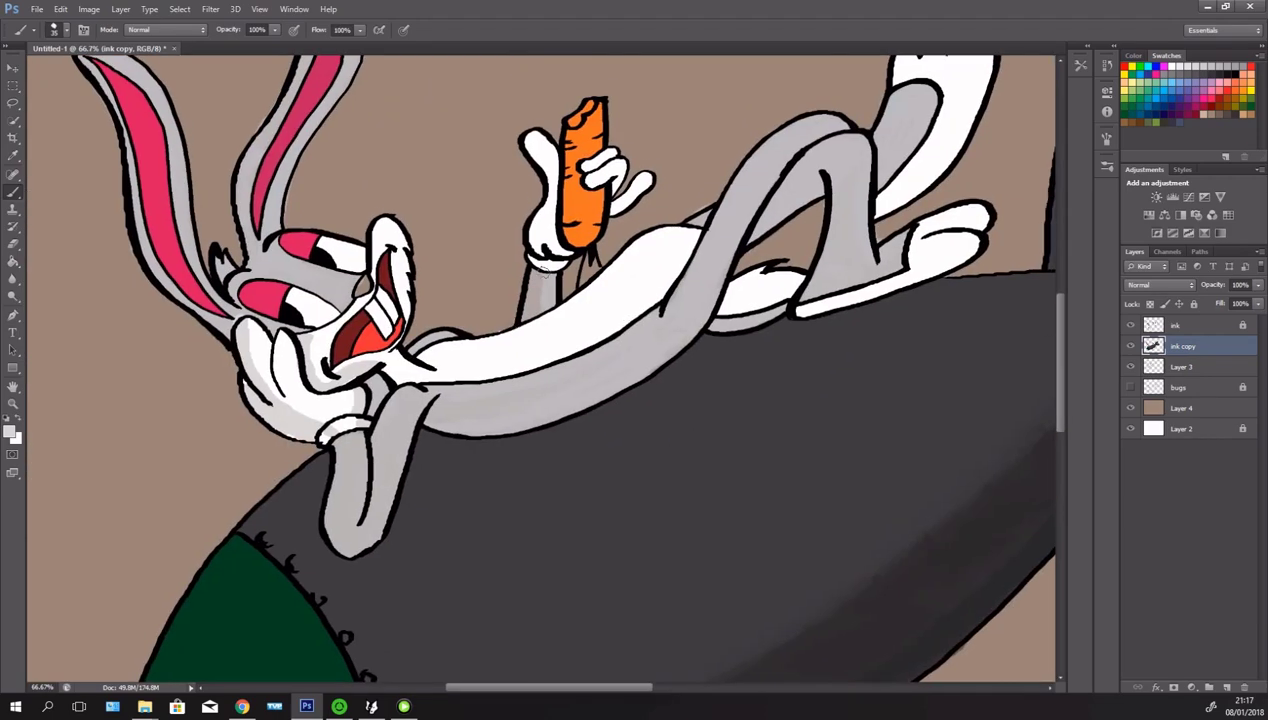
{"action": "key", "text": "g"}
{"action": "key", "text": "b"}
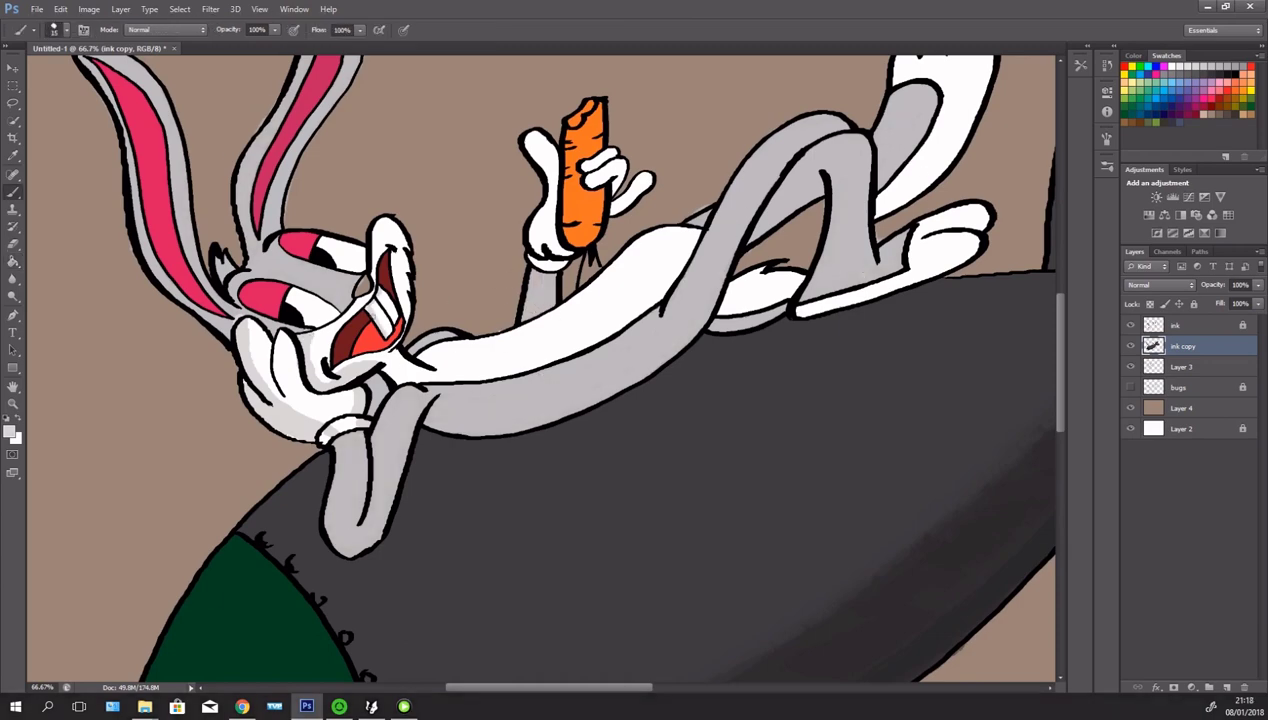
- Shade the arm's lower edge, the raised leg and the hand's fingers grey
{"action": "mouse_move", "coordinate": [388, 356]}
{"action": "left_mouse_down"}
{"action": "mouse_move", "coordinate": [410, 378]}
{"action": "mouse_move", "coordinate": [490, 376]}
{"action": "left_mouse_up"}
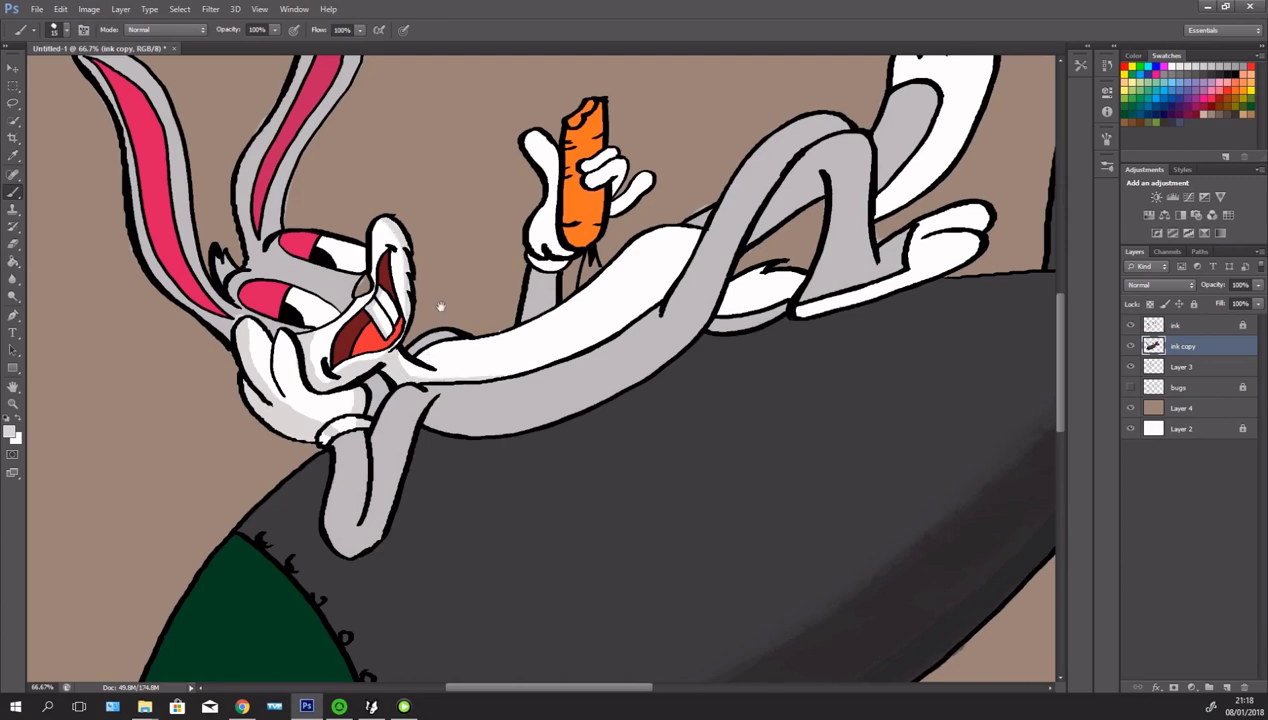
{"action": "left_click_drag", "start_coordinate": [439, 303], "coordinate": [314, 318]}
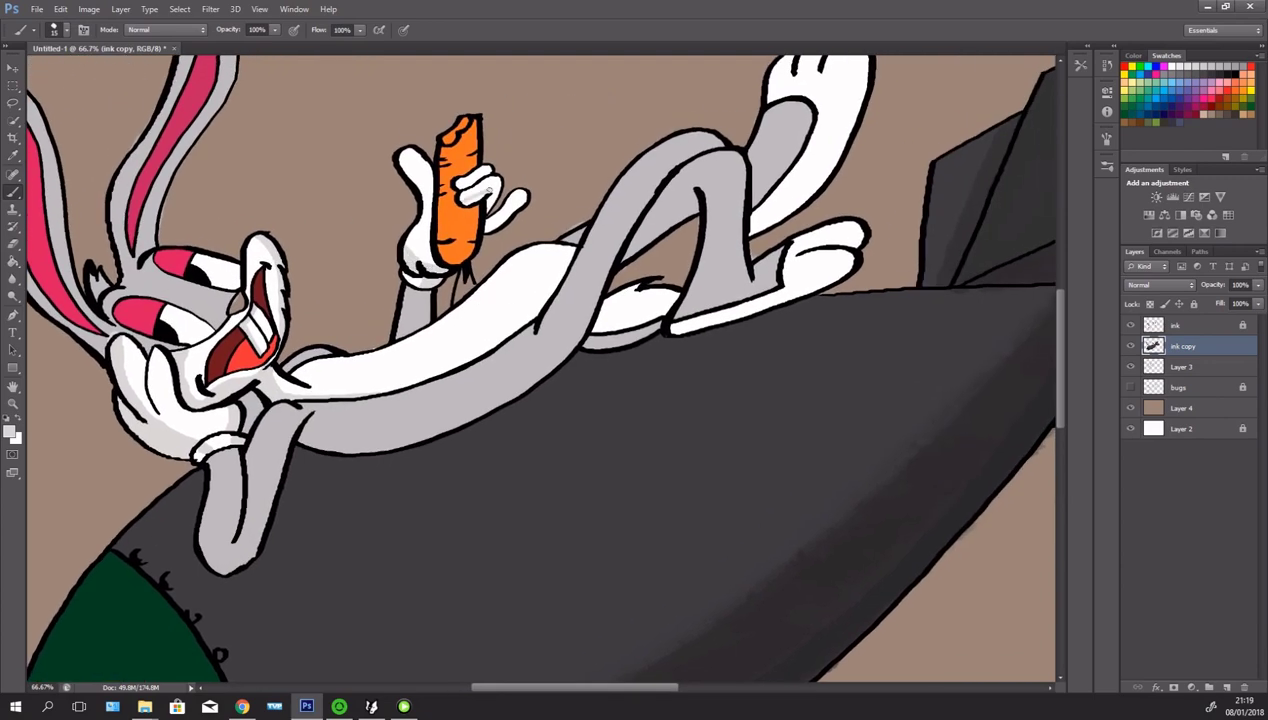
{"action": "left_click_drag", "start_coordinate": [598, 311], "coordinate": [530, 315]}
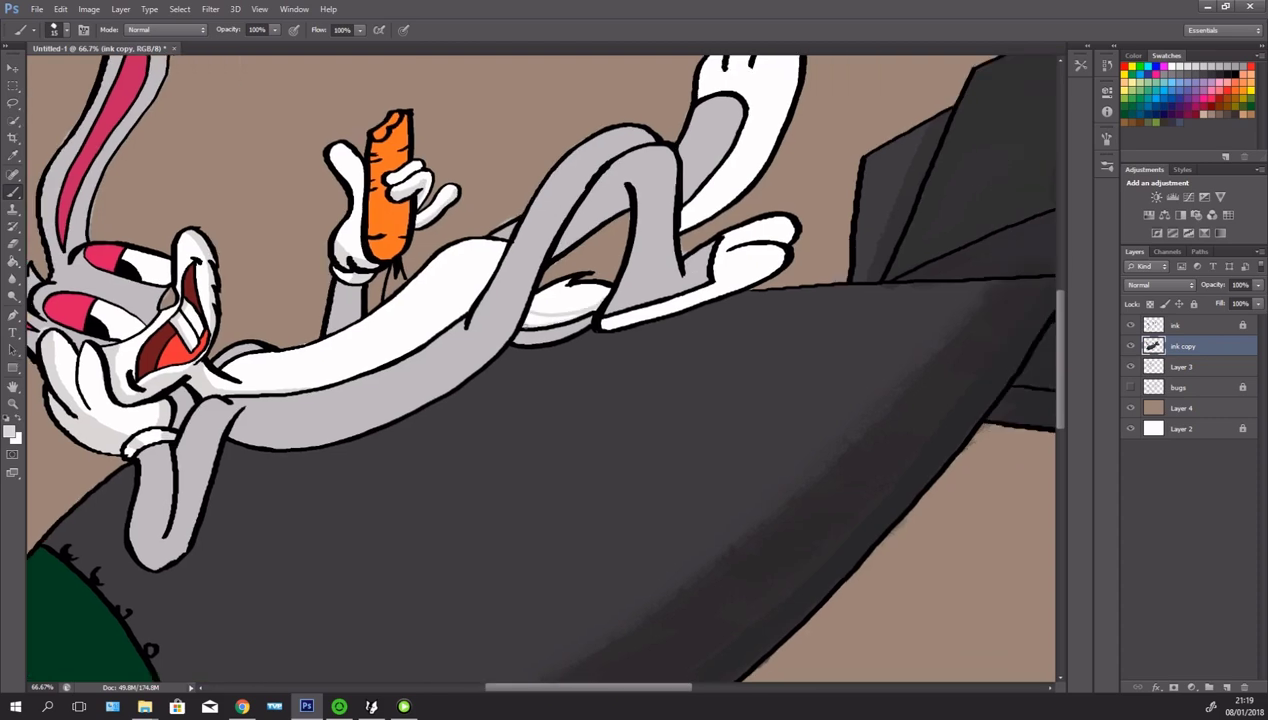
{"action": "left_click_drag", "start_coordinate": [736, 300], "coordinate": [462, 355]}
{"action": "left_click_drag", "start_coordinate": [485, 120], "coordinate": [445, 290]}
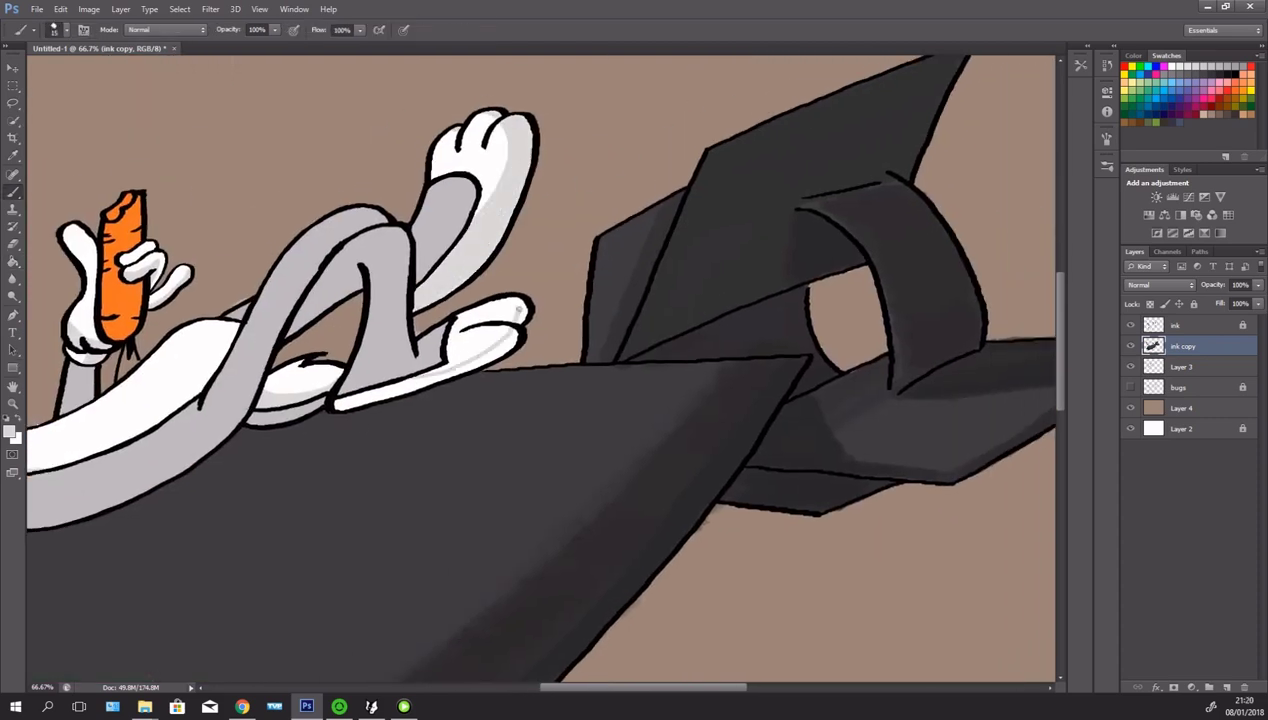
{"action": "left_click_drag", "start_coordinate": [508, 298], "coordinate": [500, 345]}
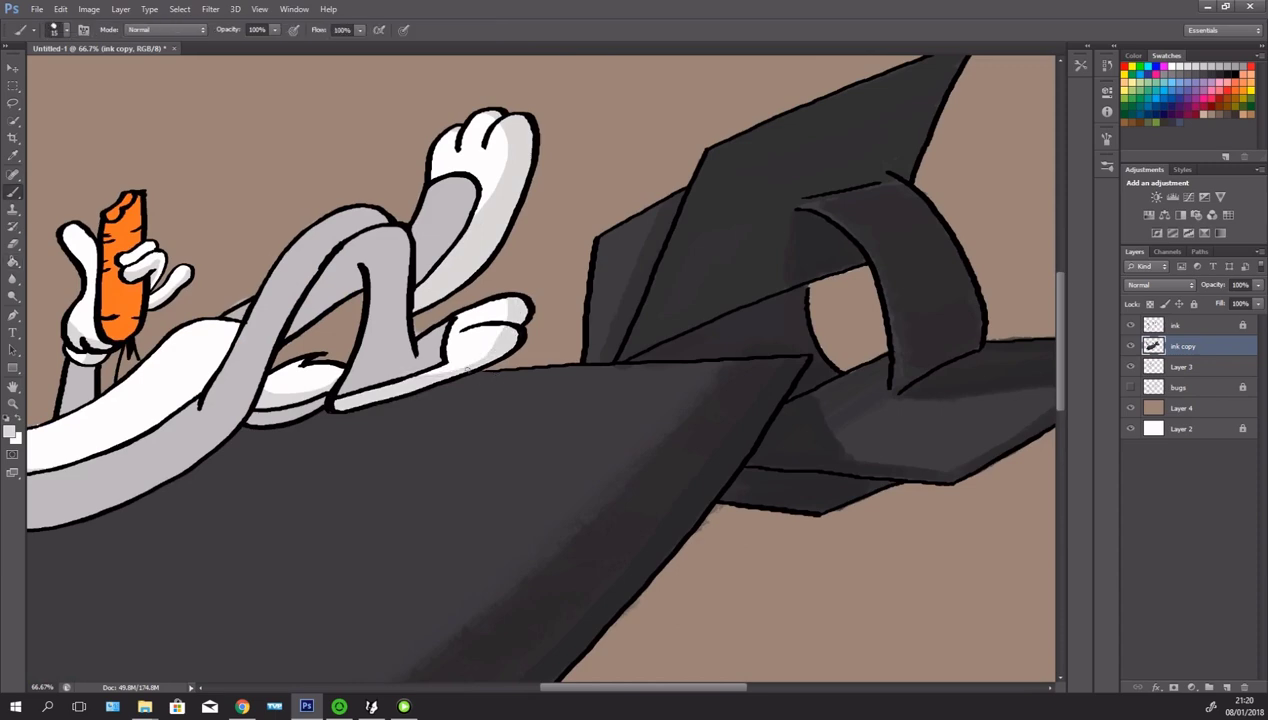
{"action": "key", "text": "ctrl+0"}
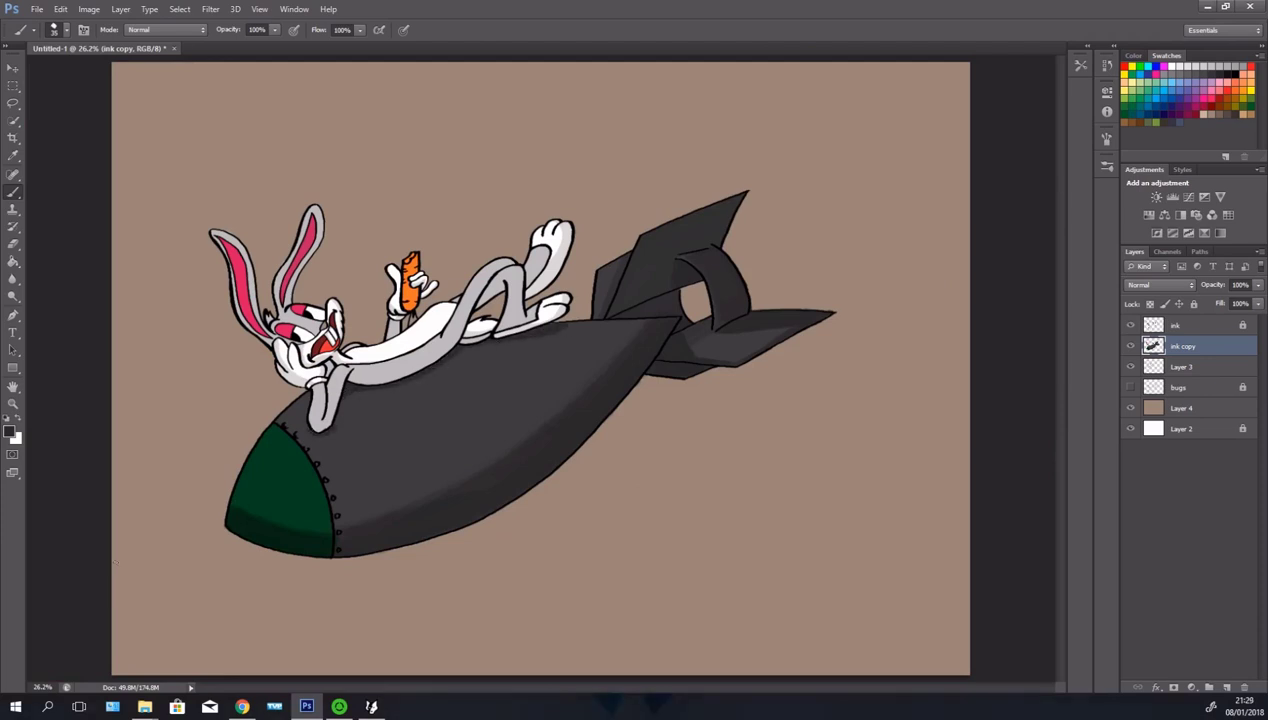
- Build up pink inside the rabbit's ear with the brush at 10% flow
{"action": "left_click", "coordinate": [10, 432]}
{"action": "left_click", "coordinate": [764, 175]}
{"action": "left_click", "coordinate": [1107, 138]}
{"action": "left_click", "coordinate": [980, 102]}
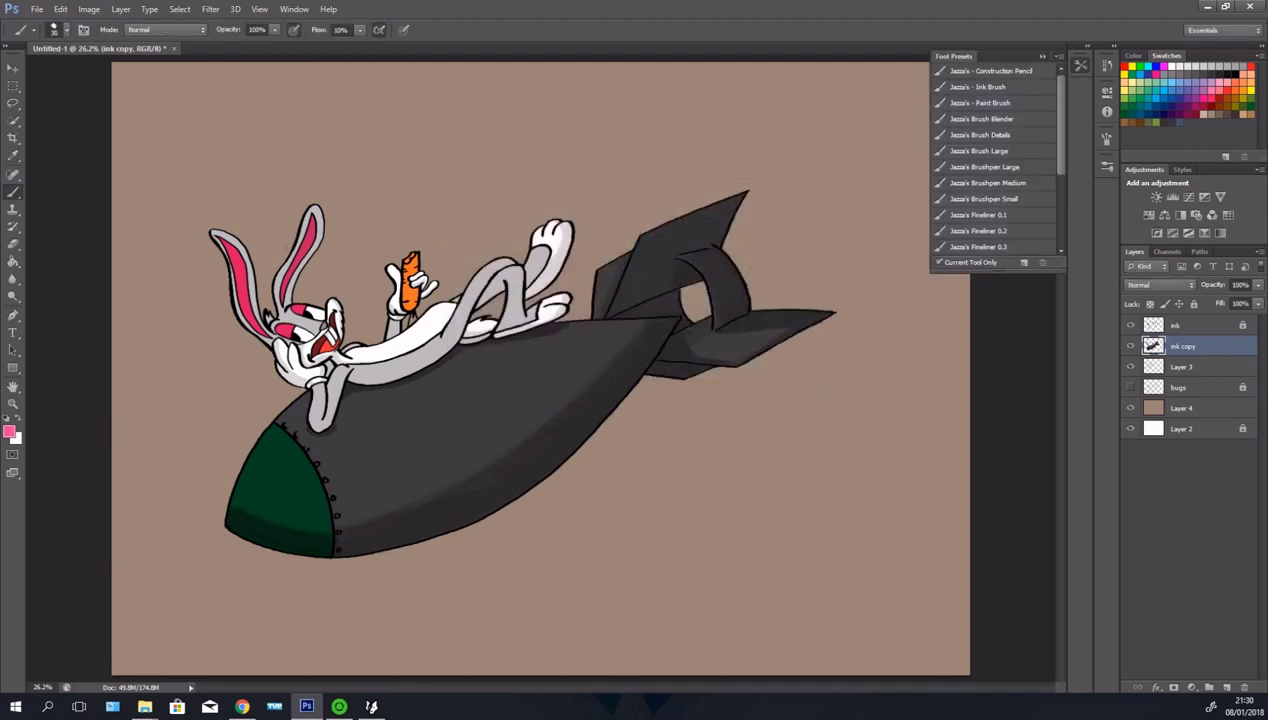
{"action": "left_click_drag", "start_coordinate": [288, 276], "coordinate": [298, 250]}
{"action": "left_click_drag", "start_coordinate": [243, 318], "coordinate": [241, 268]}
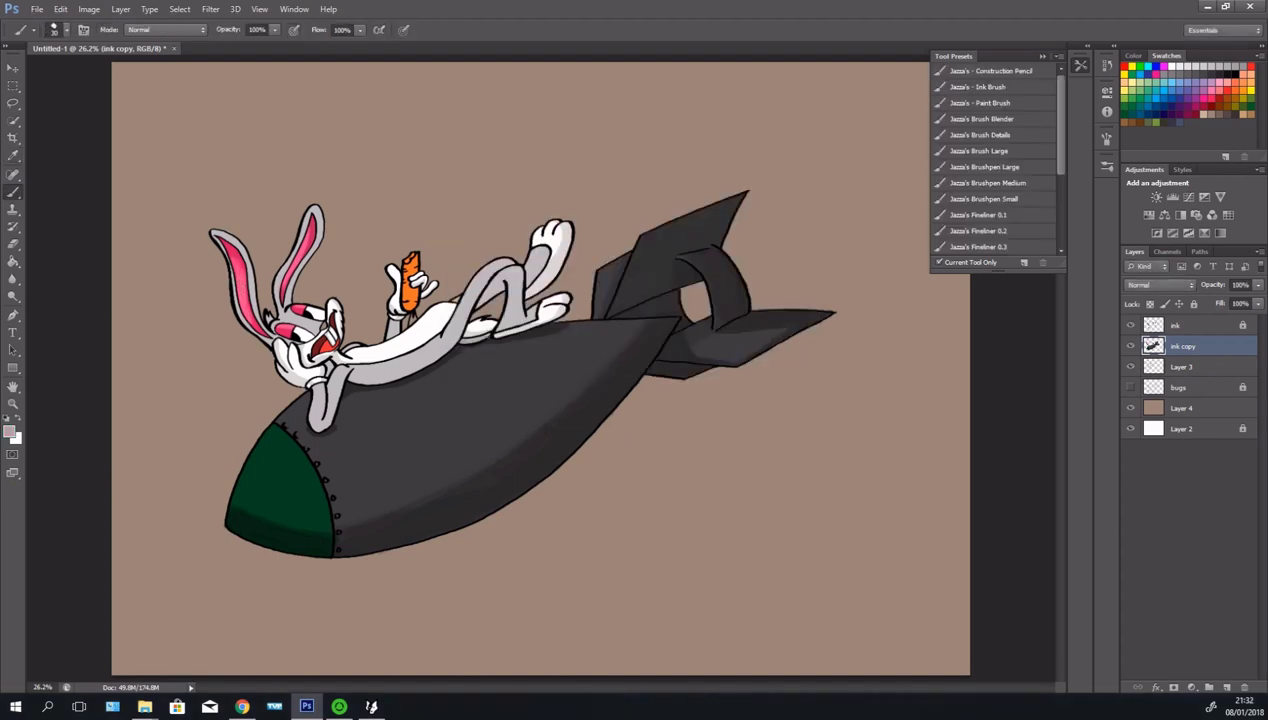
- At 100% flow, shade the leg, the arm's underside, the lower leg and the ear's inner edge
{"action": "key", "text": "shift+0"}
{"action": "mouse_move", "coordinate": [517, 267]}
{"action": "left_mouse_down"}
{"action": "mouse_move", "coordinate": [515, 312]}
{"action": "mouse_move", "coordinate": [545, 252]}
{"action": "left_mouse_up"}
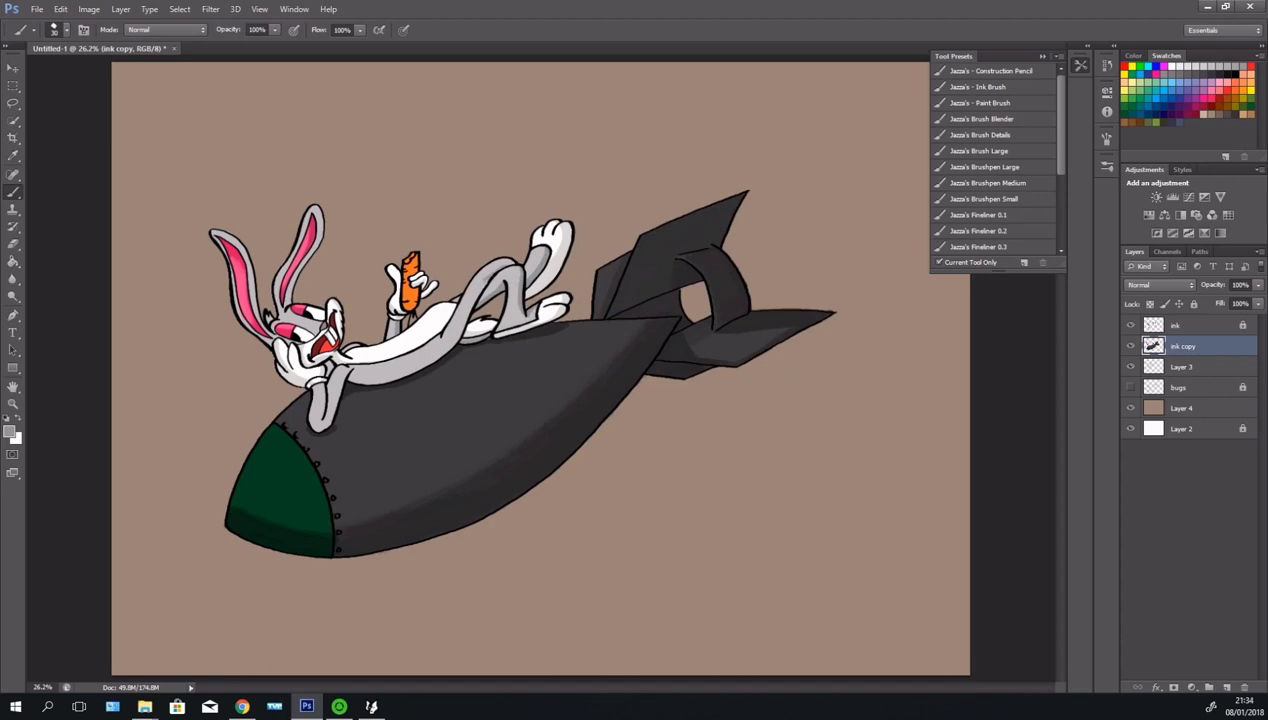
{"action": "left_click_drag", "start_coordinate": [454, 334], "coordinate": [360, 376]}
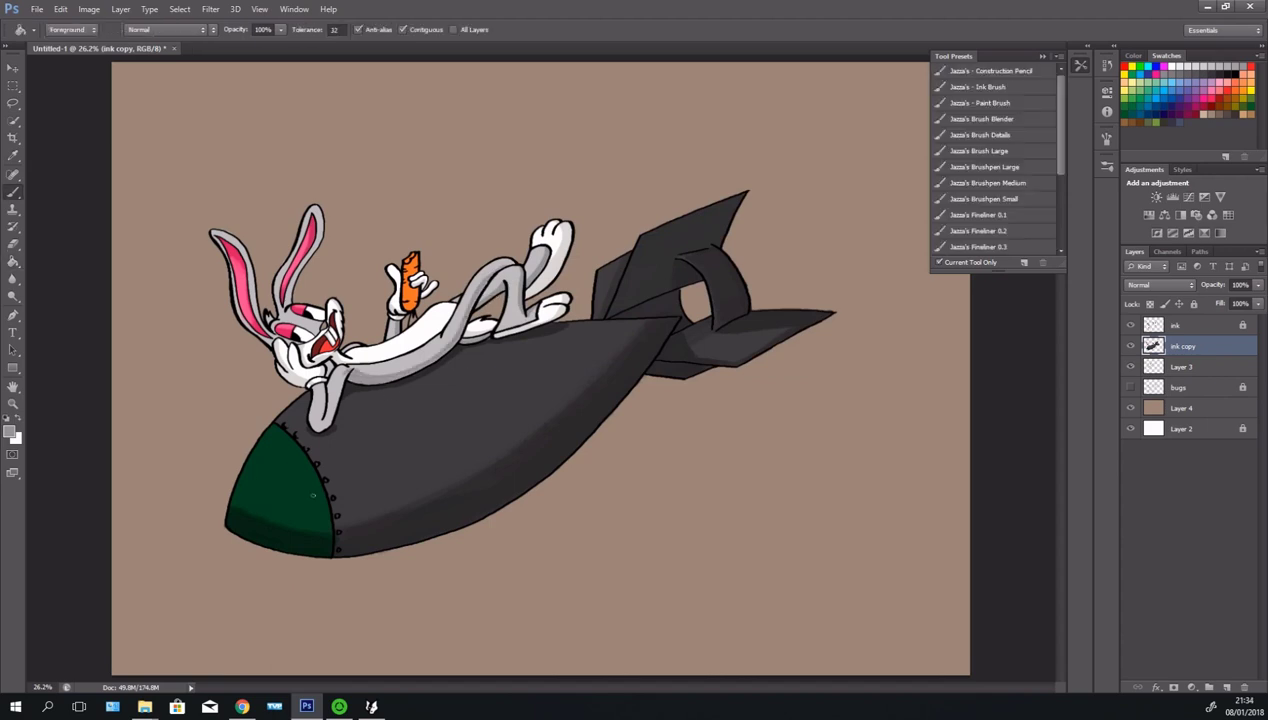
{"action": "left_click_drag", "start_coordinate": [341, 372], "coordinate": [329, 416]}
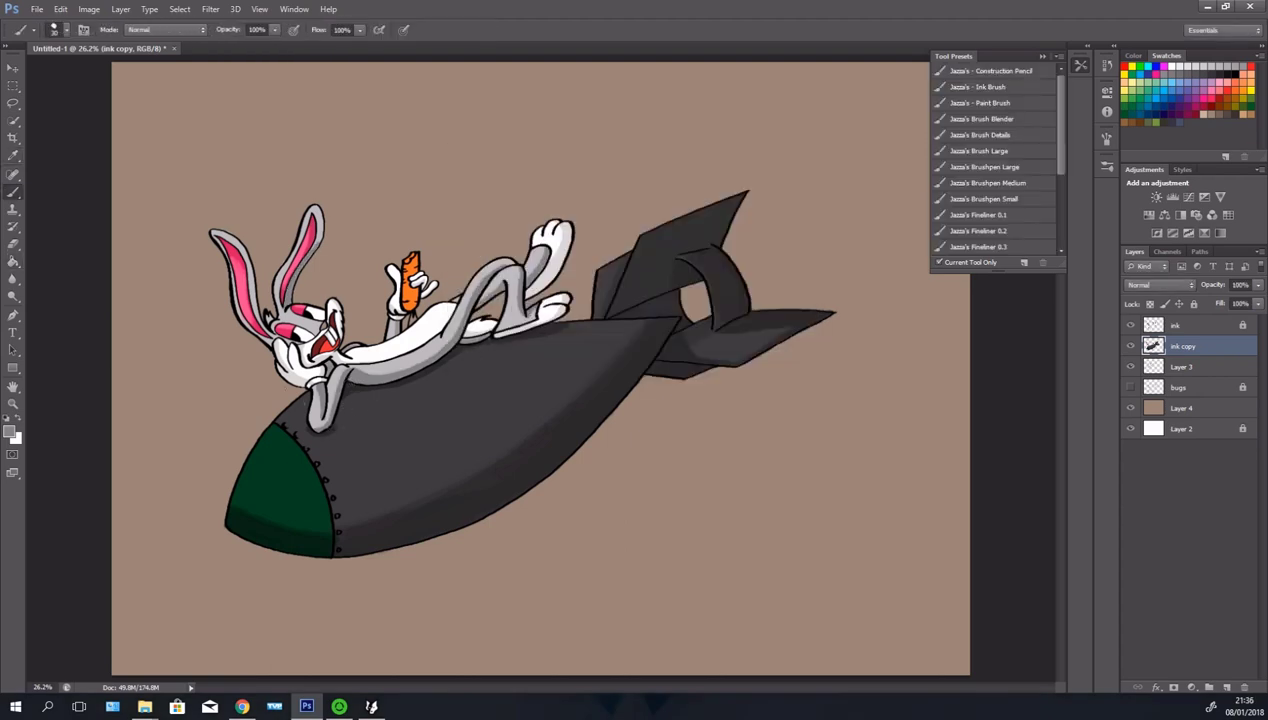
{"action": "left_click_drag", "start_coordinate": [249, 284], "coordinate": [276, 336]}
{"action": "left_click_drag", "start_coordinate": [230, 294], "coordinate": [268, 340]}
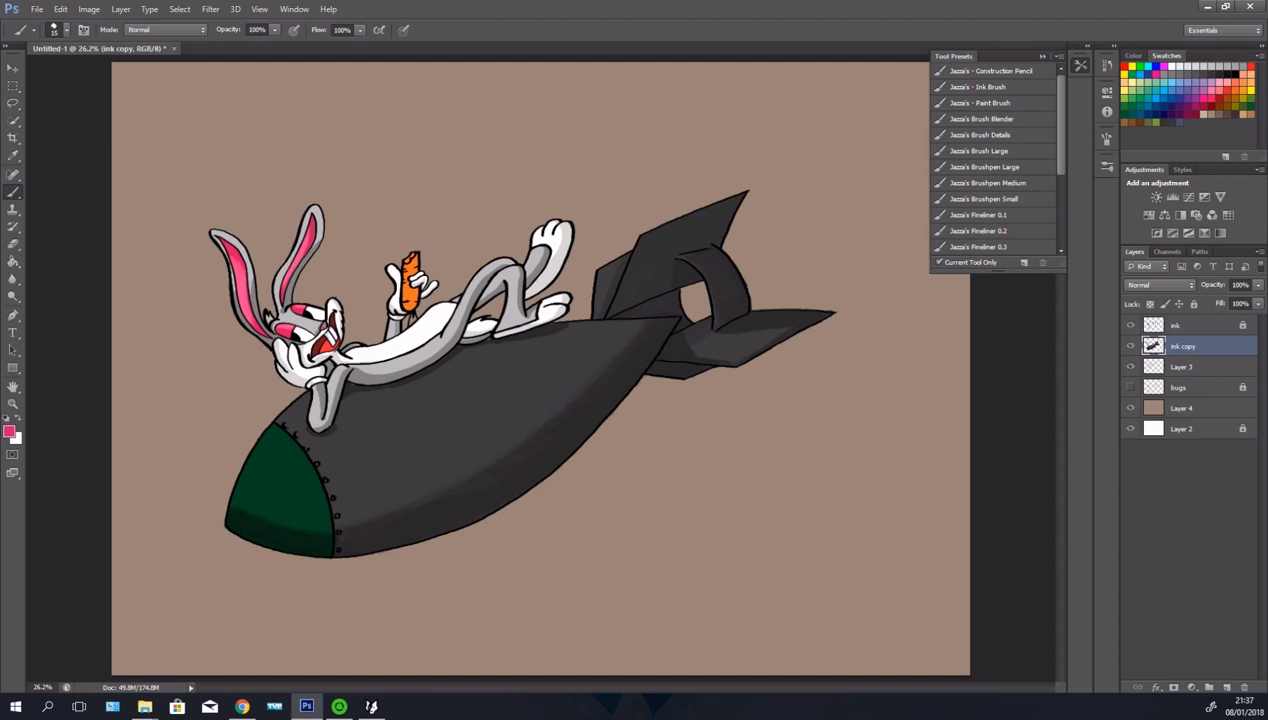
{"action": "left_click", "coordinate": [663, 323], "text": "alt"}
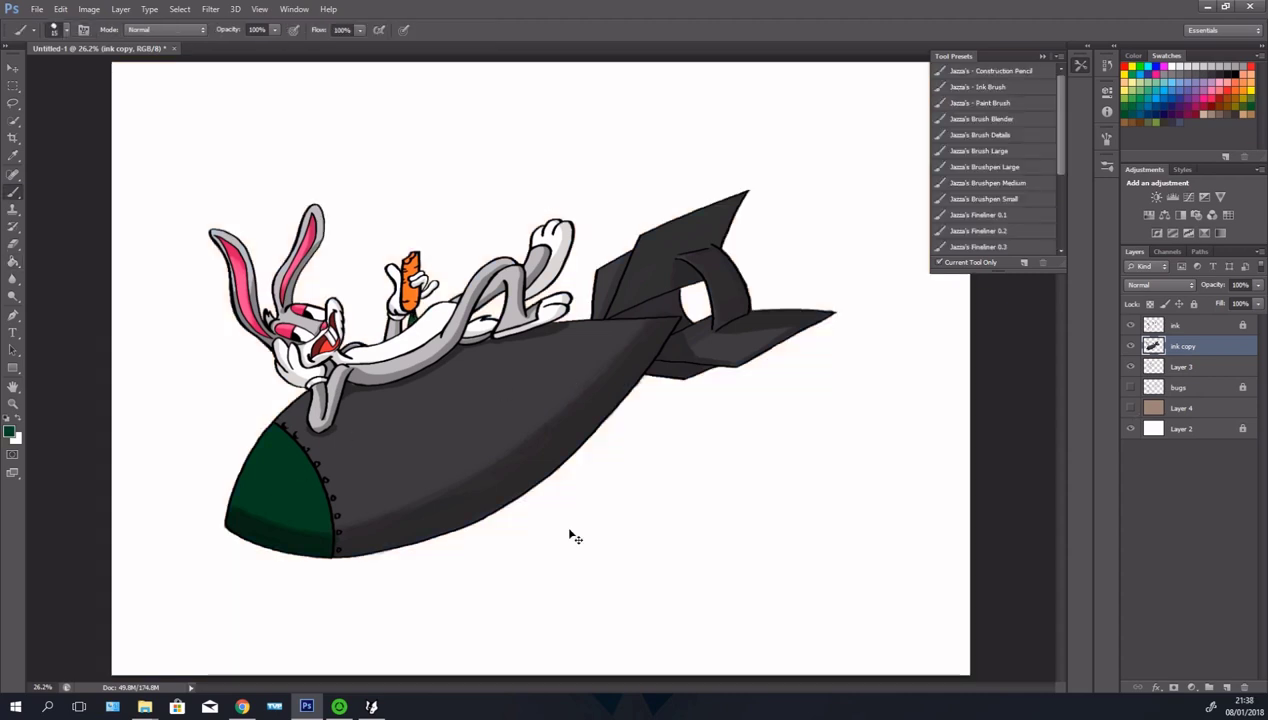
- Hand-letter "What's up Doc." in white on the bomb with a line under Doc
{"action": "key", "text": "x"}
{"action": "mouse_move", "coordinate": [367, 398]}
{"action": "left_mouse_down"}
{"action": "mouse_move", "coordinate": [380, 422]}
{"action": "mouse_move", "coordinate": [398, 400]}
{"action": "left_mouse_up"}
{"action": "left_click_drag", "start_coordinate": [400, 404], "coordinate": [472, 380]}
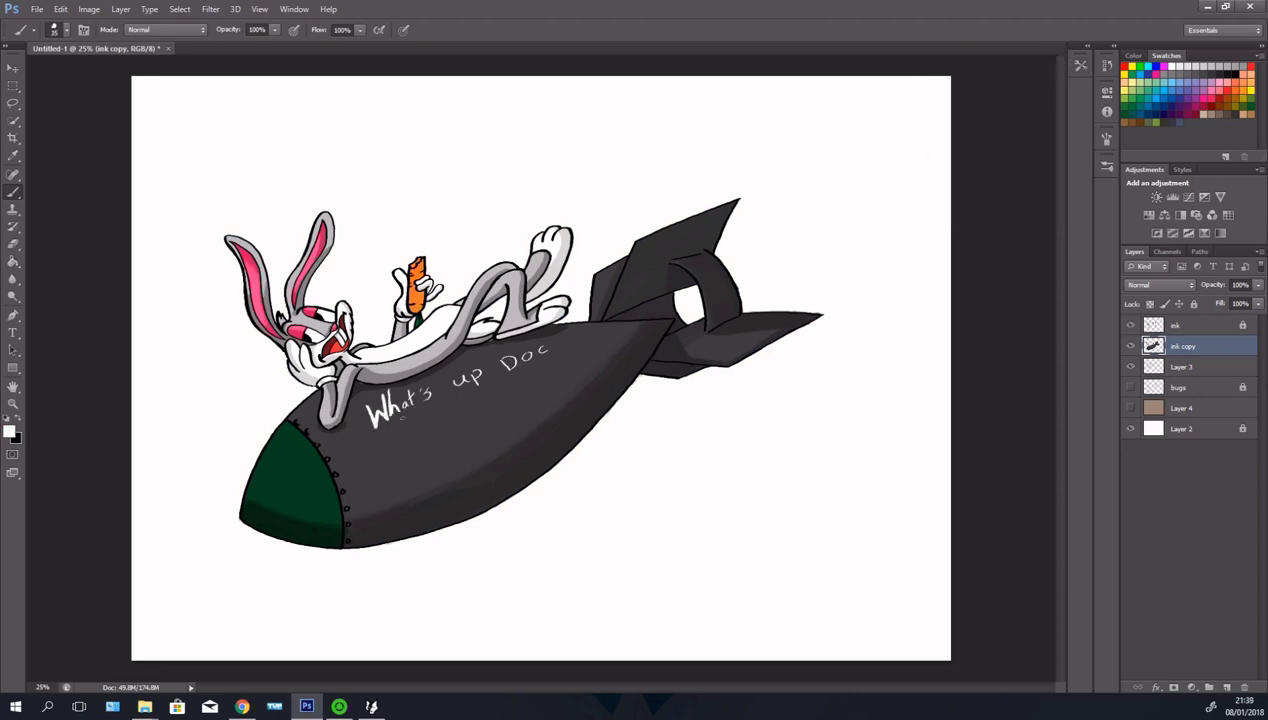
{"action": "key", "text": "x"}
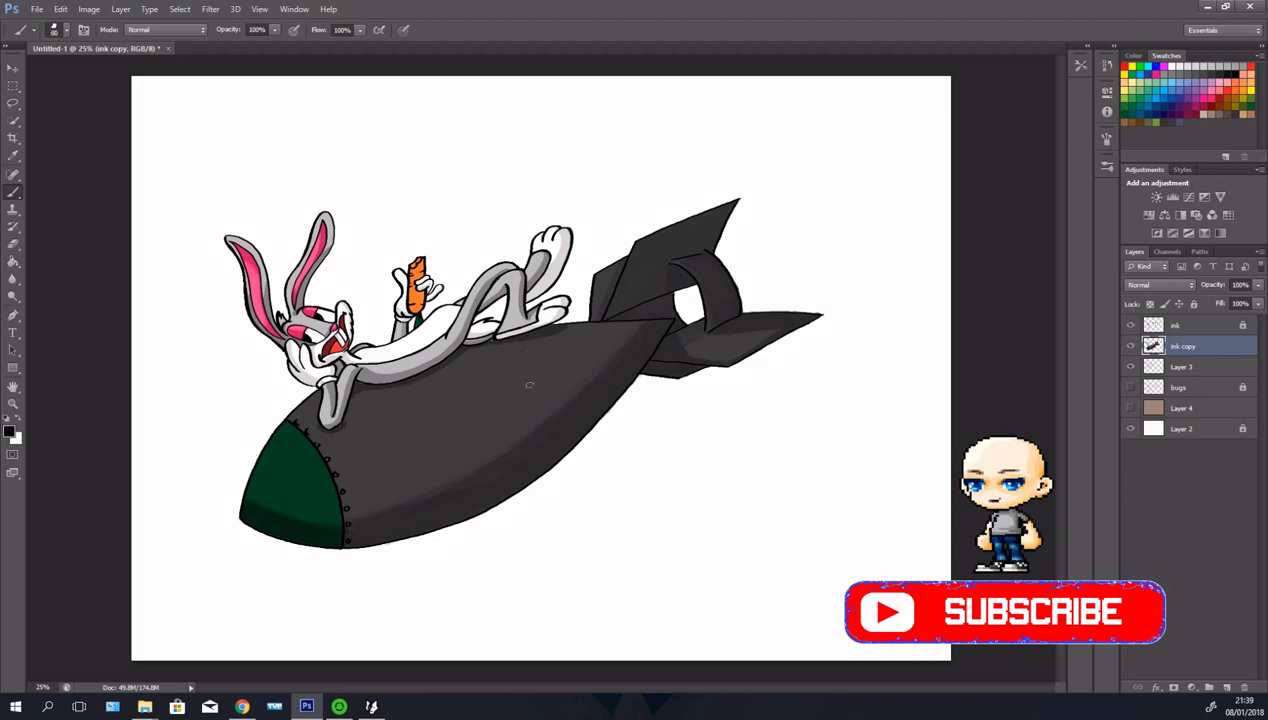
{"action": "mouse_move", "coordinate": [366, 398]}
{"action": "left_mouse_down"}
{"action": "mouse_move", "coordinate": [396, 400]}
{"action": "mouse_move", "coordinate": [410, 420]}
{"action": "left_mouse_up"}
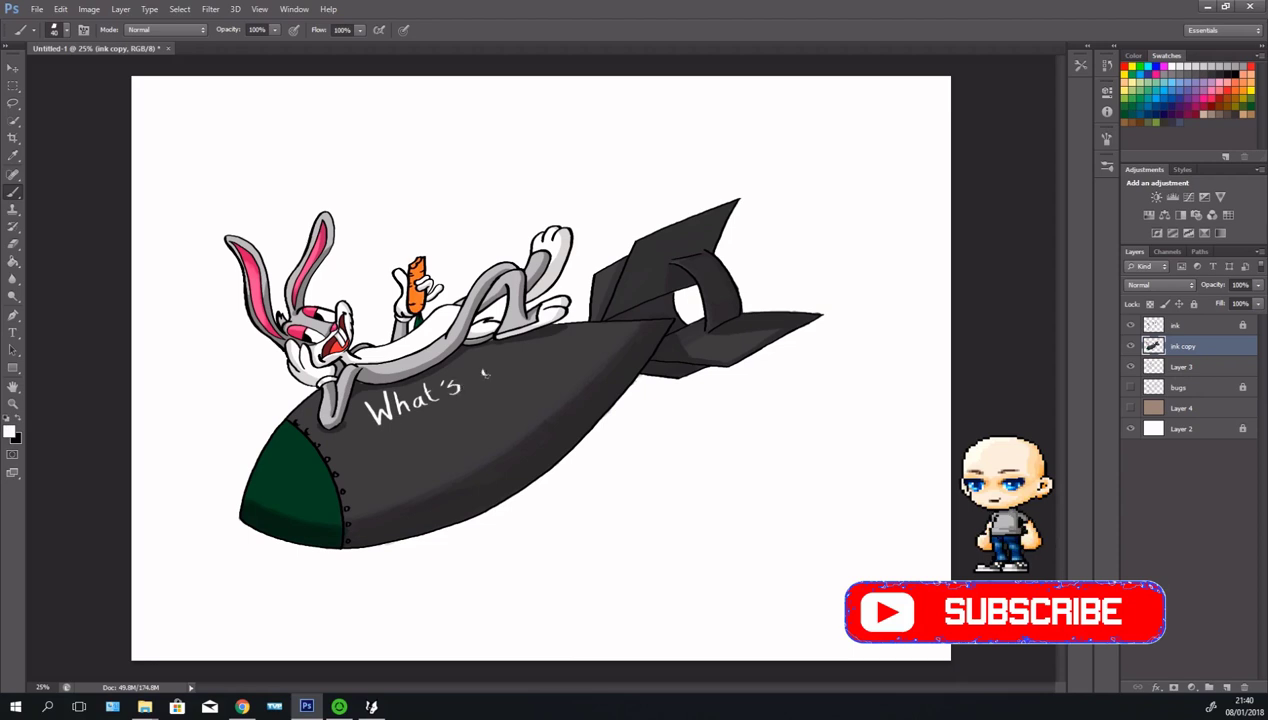
{"action": "left_click_drag", "start_coordinate": [490, 362], "coordinate": [526, 372]}
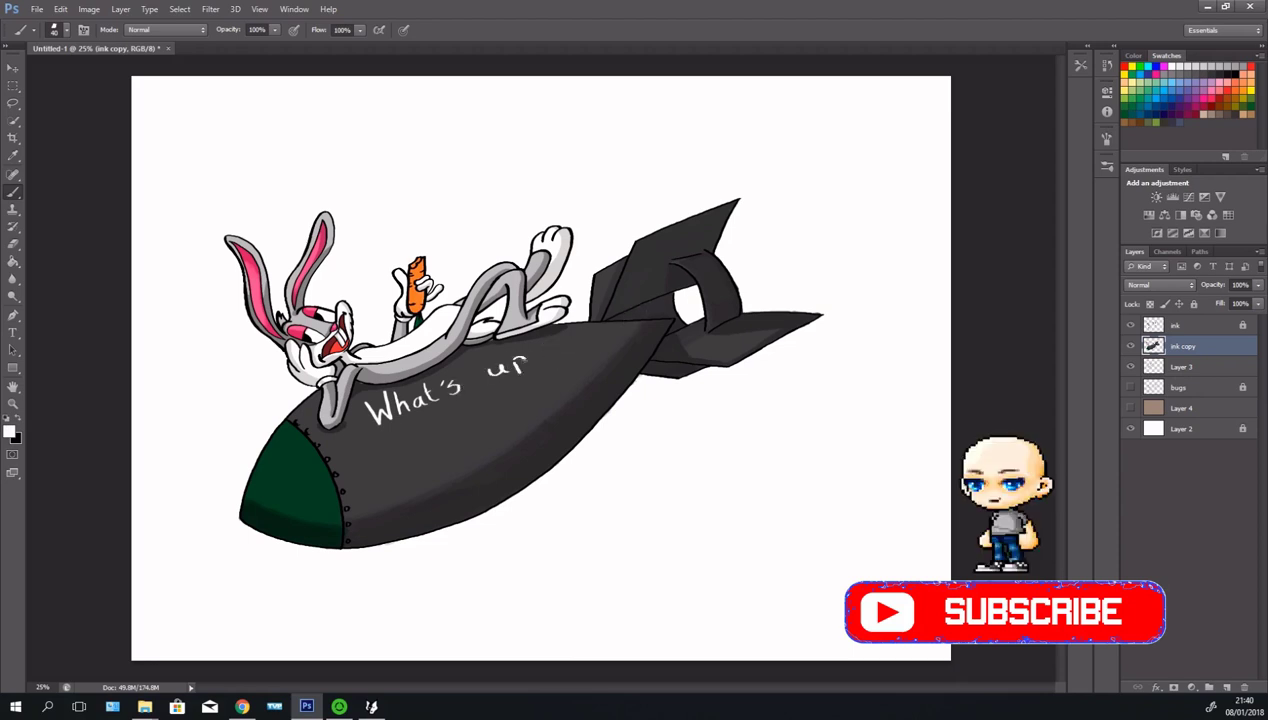
{"action": "mouse_move", "coordinate": [420, 420]}
{"action": "left_mouse_down"}
{"action": "mouse_move", "coordinate": [440, 444]}
{"action": "mouse_move", "coordinate": [496, 426]}
{"action": "left_mouse_up"}
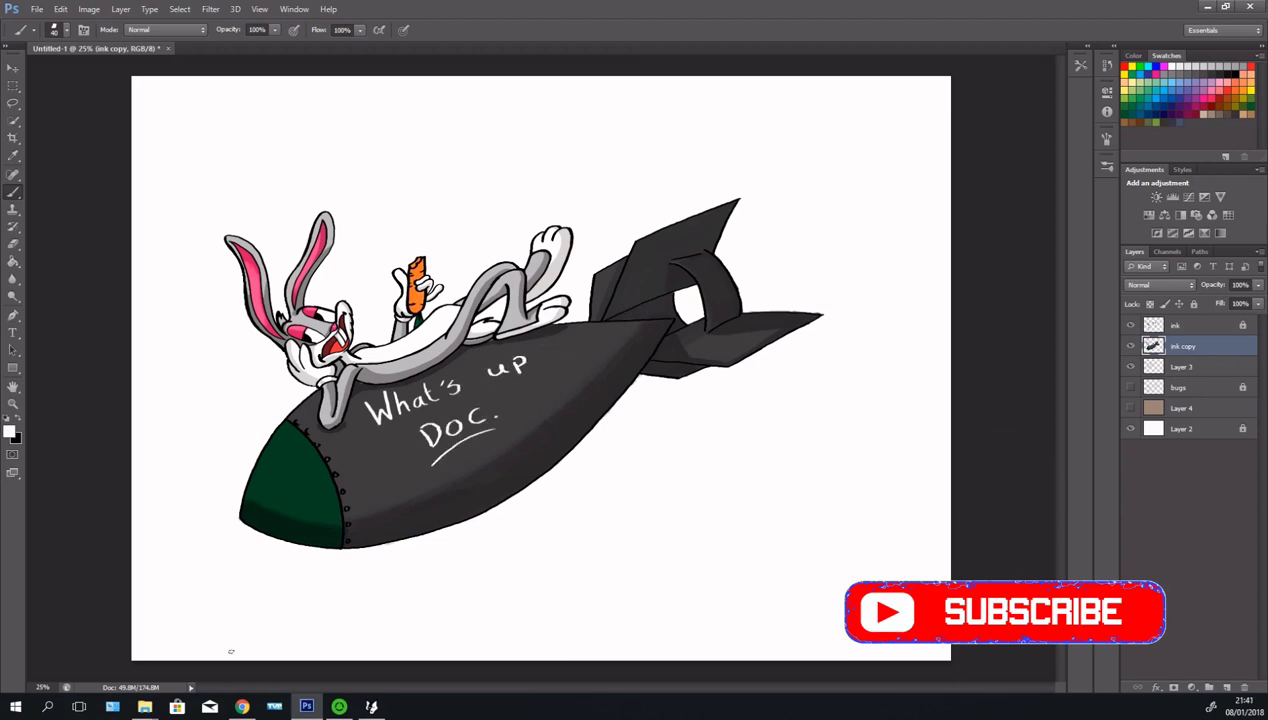
- Sample the bomb's dark colour and check the foreground colour settings
{"action": "left_click", "coordinate": [285, 470], "text": "alt"}
{"action": "left_click", "coordinate": [10, 430]}
{"action": "left_click", "coordinate": [770, 99]}
{"action": "left_click", "coordinate": [10, 430]}
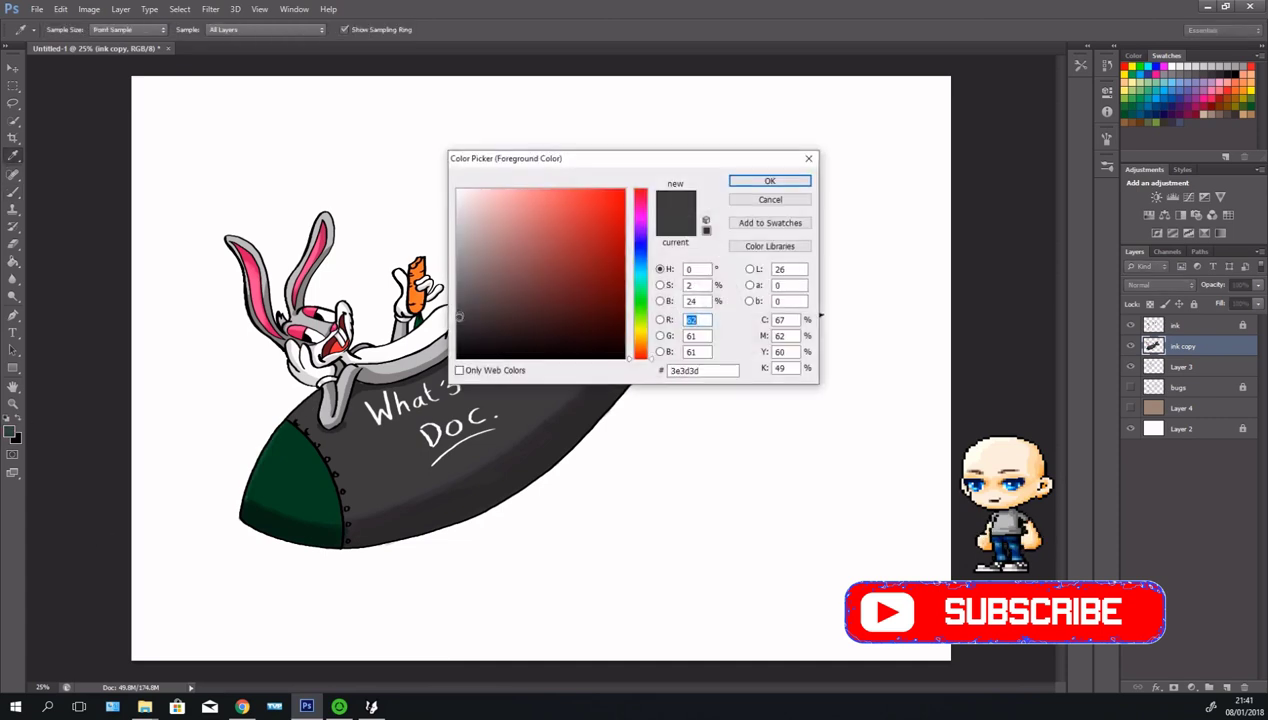
{"action": "left_click", "coordinate": [770, 99]}
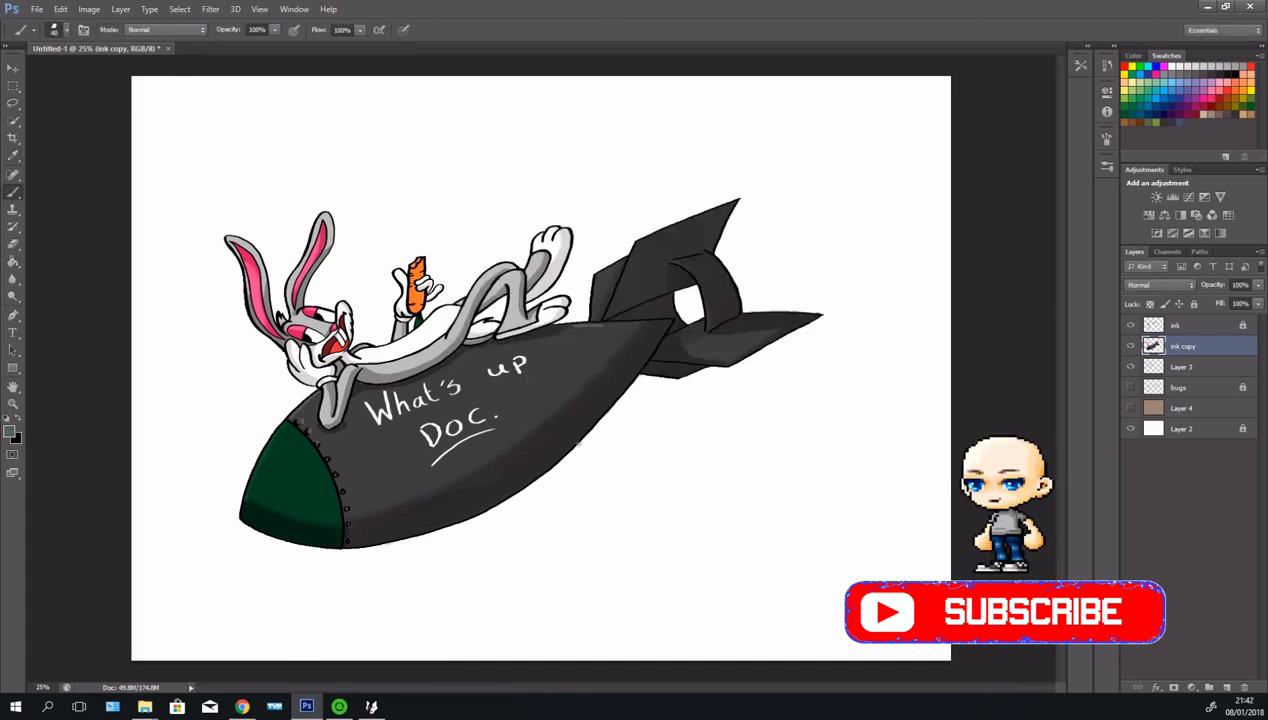